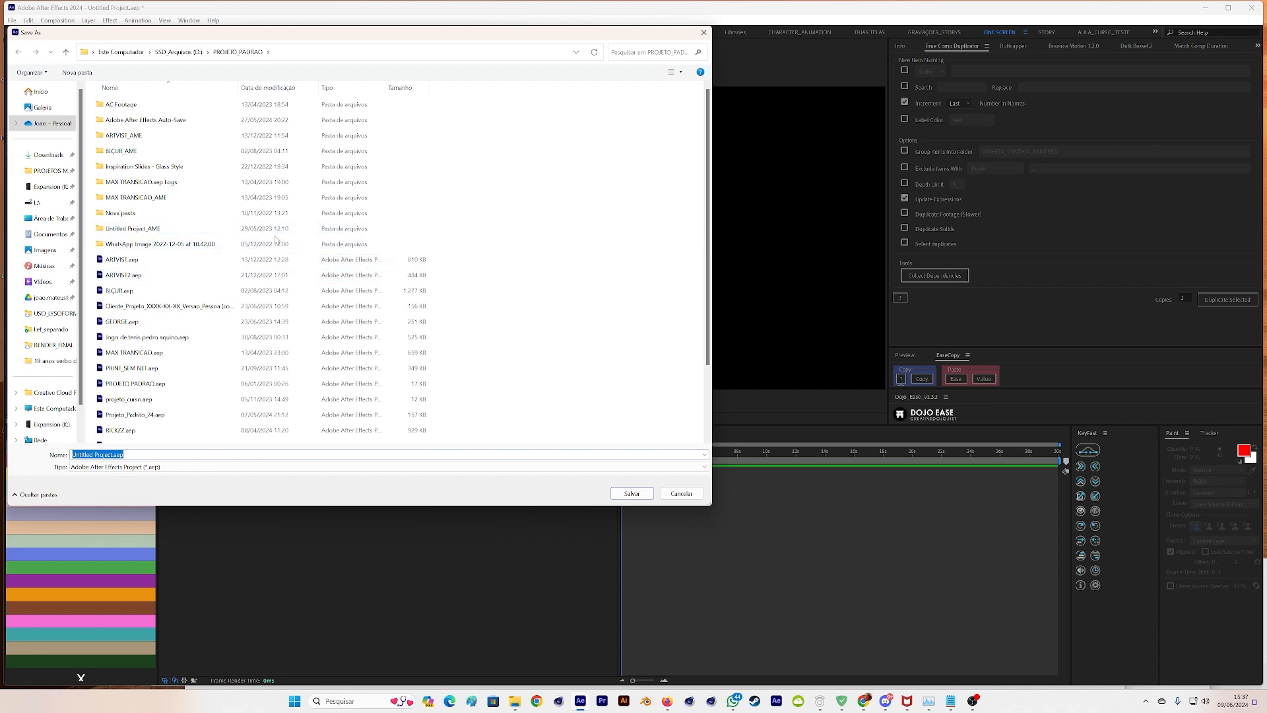
- Point the Save As dialog to the AULA DE CAMERA_CURSO folder, using the path copied from its File Explorer window
key(alt+Tab)
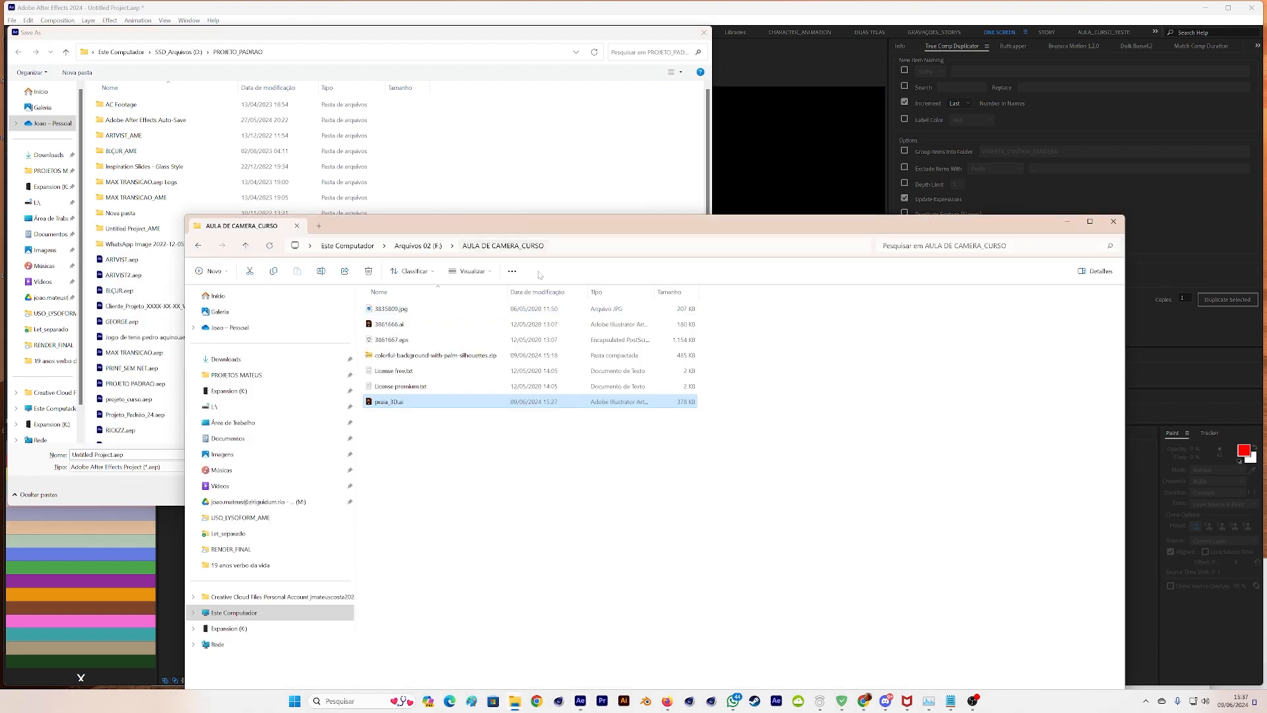
click(657, 290)
click(572, 252)
key(ctrl+c)
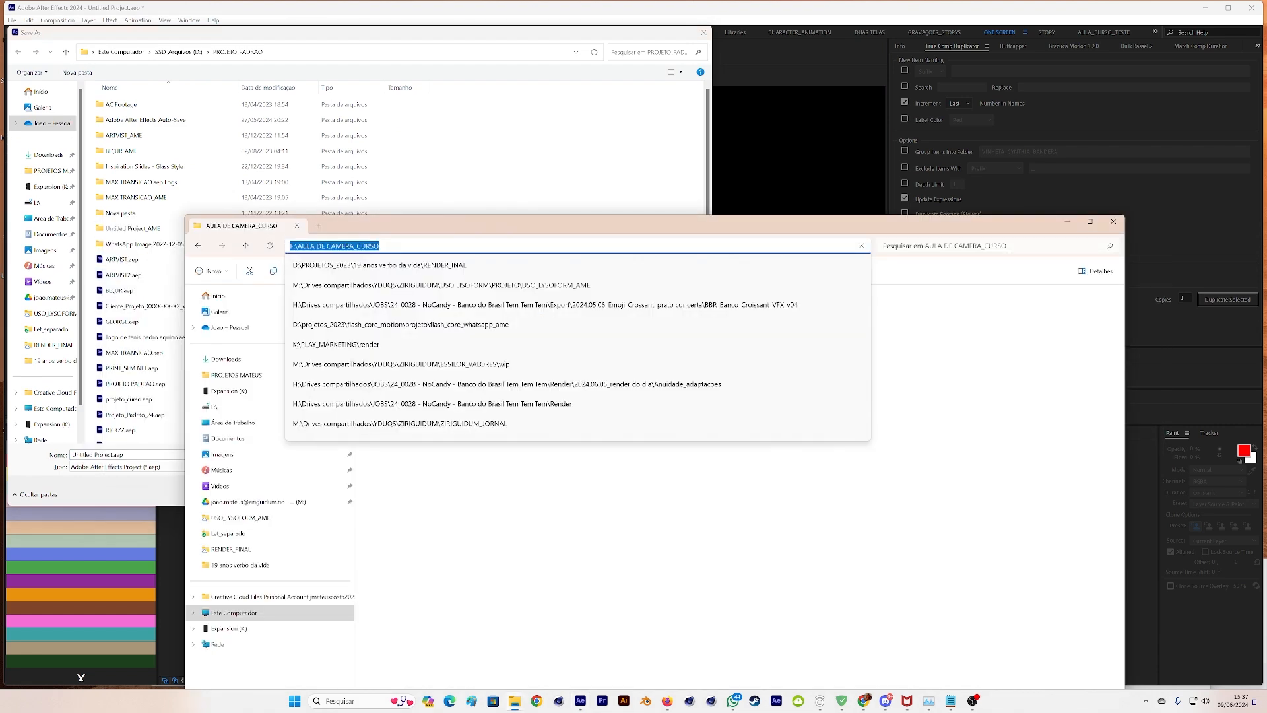
click(435, 45)
click(435, 51)
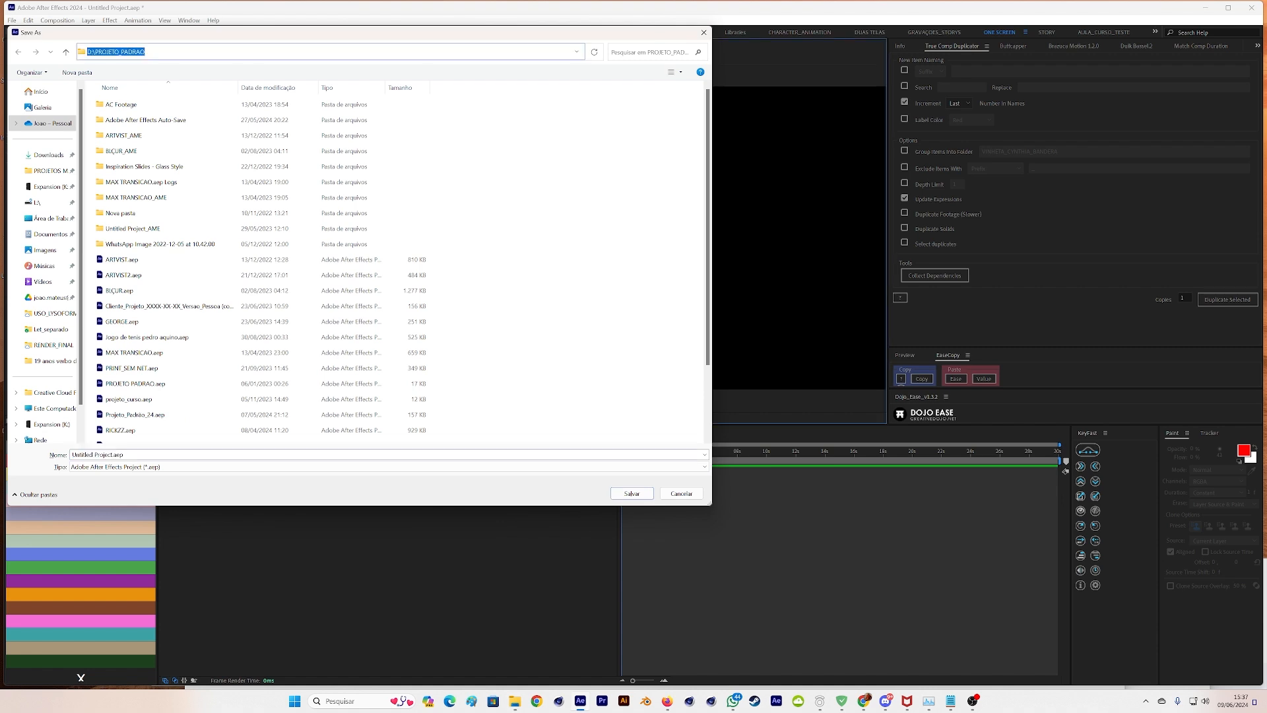
key(ctrl+v)
key(Return)
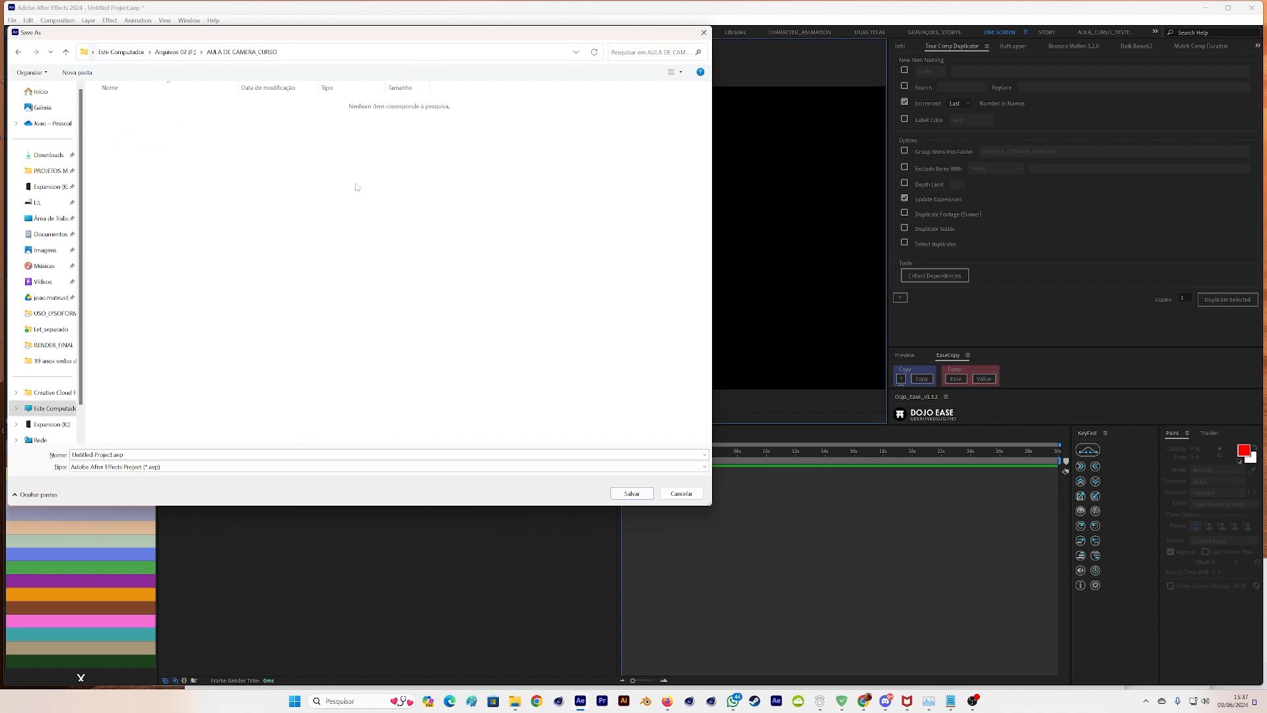
- Create a folder named PROJETO inside AULA DE CAMERA_CURSO and open it as the save location
key(ctrl+shift+n)
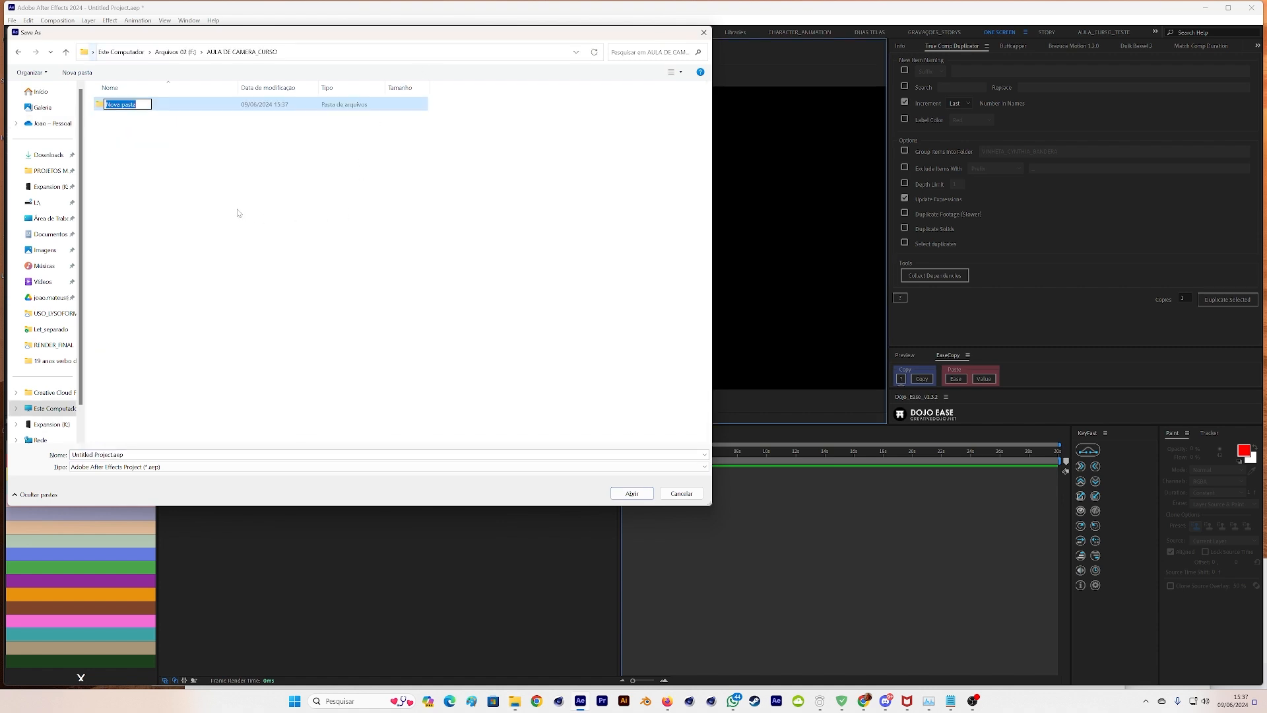
text(projet)
key(Return)
key(F2)
text(PROJETO)
key(Return)
key(Return)
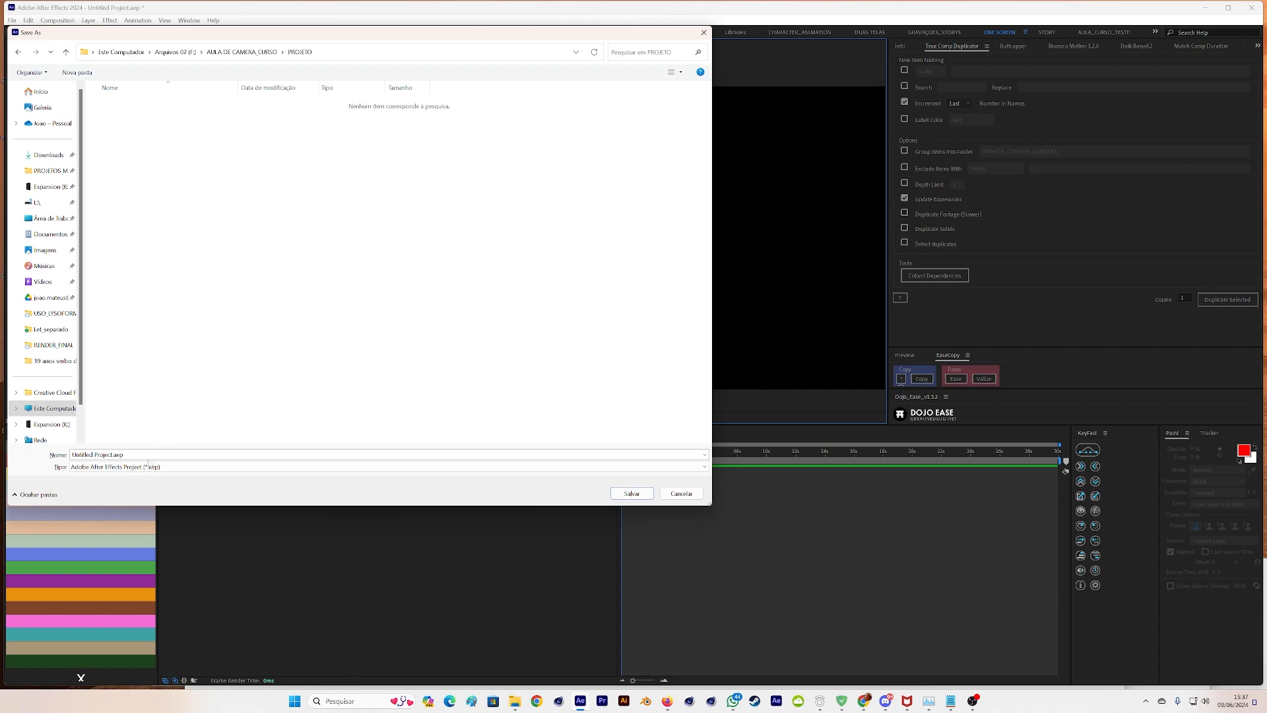
- Save the project under the name camera_3d in the PROJETO folder
key(Tab)
text(camera_3d)
key(Return)
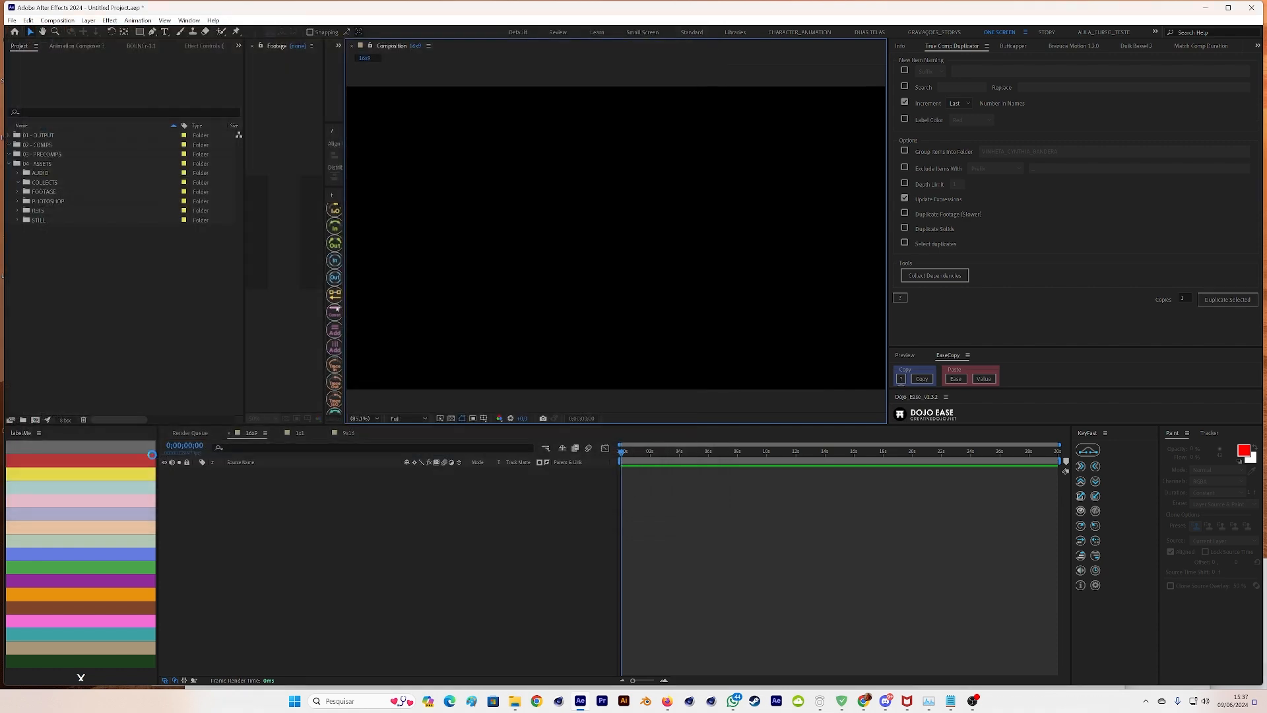
- Preview praia_3D.ai in File Explorer and import it into the project's STILL folder as a Composition
key(alt+Tab)
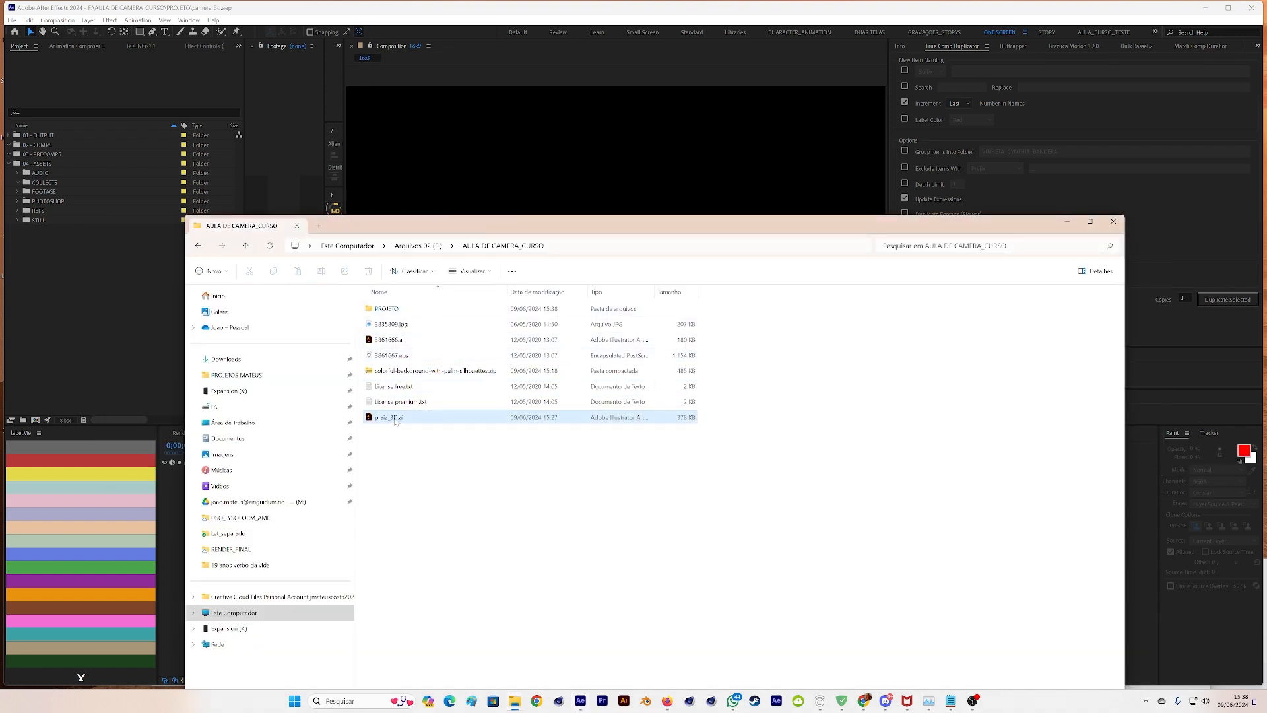
key(space)
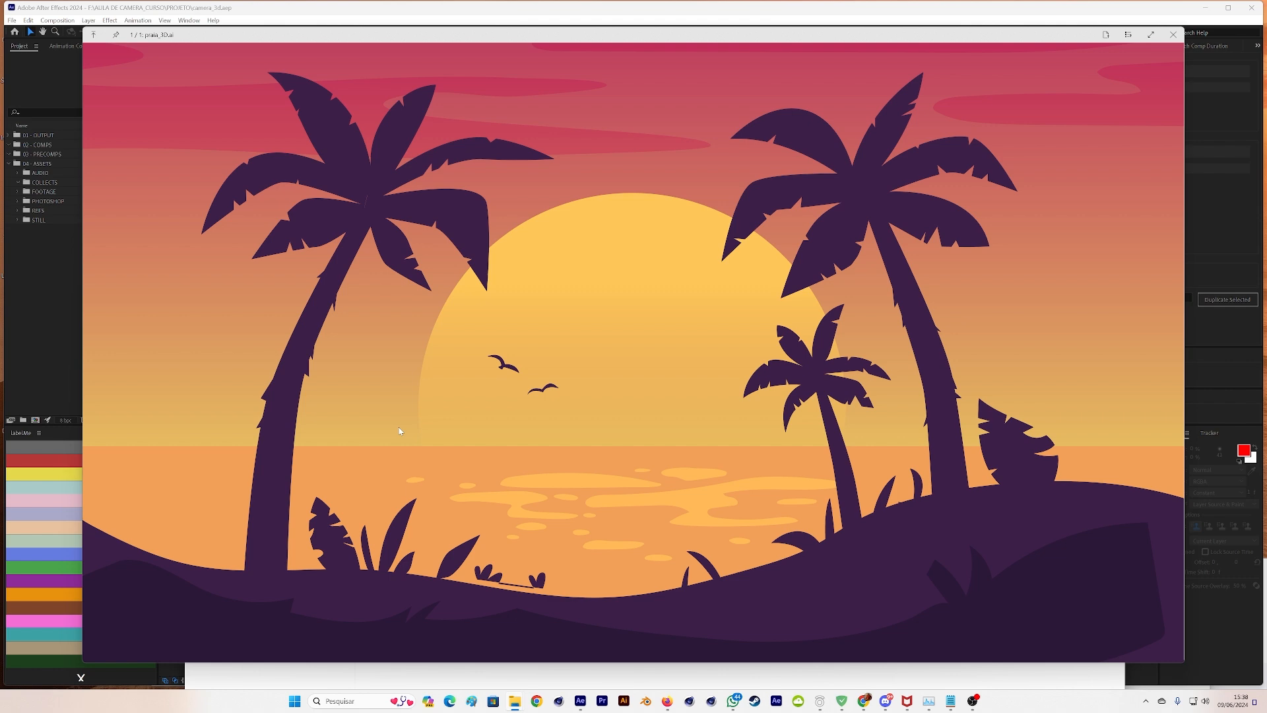
key(space)
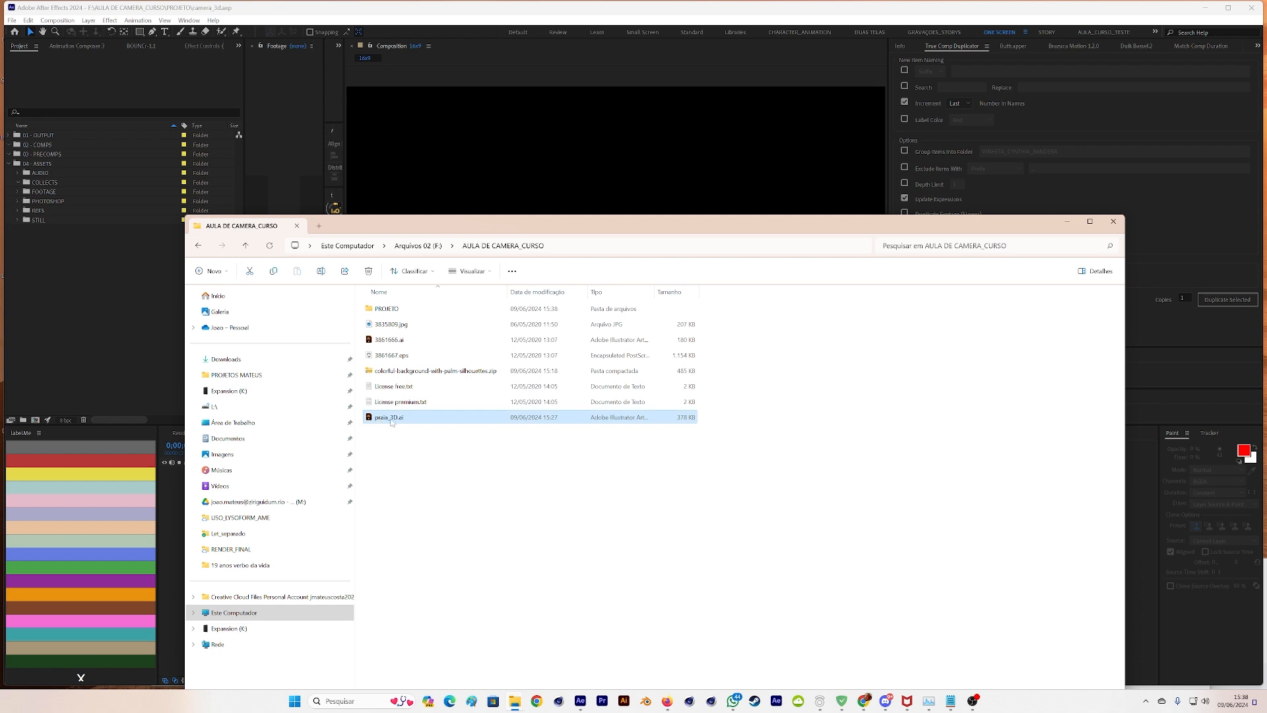
drag(392, 422, 66, 222)
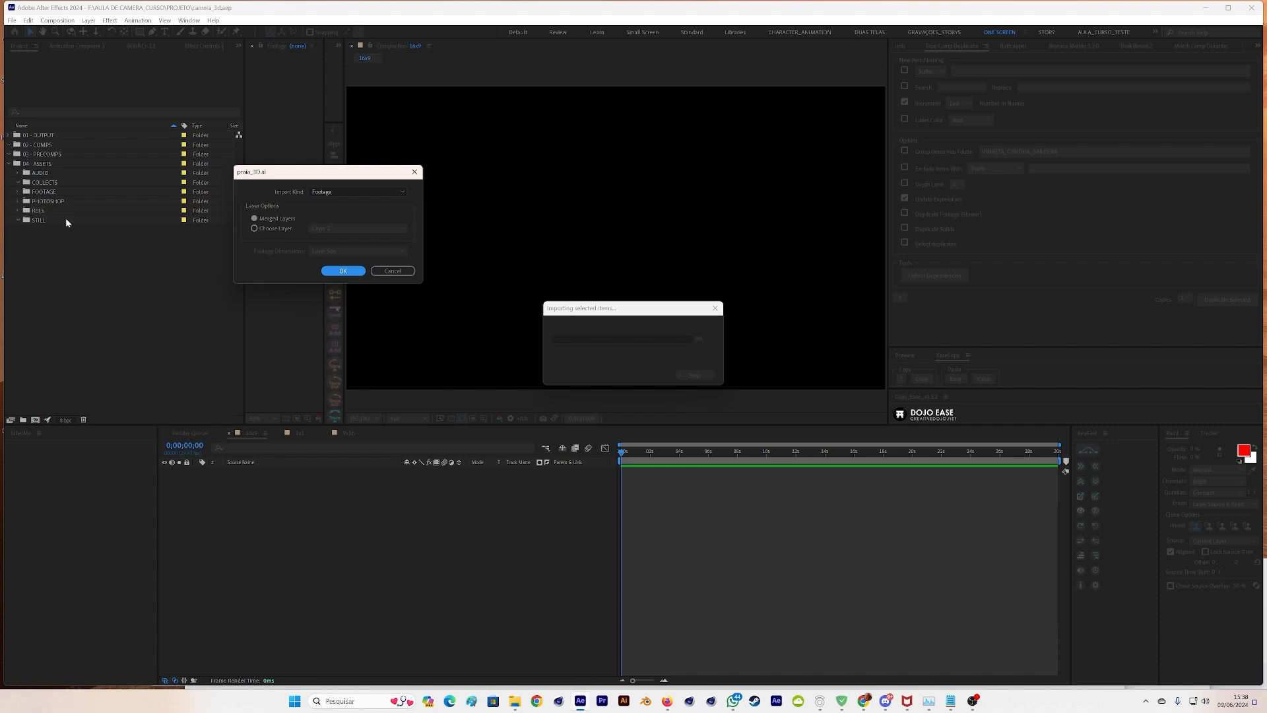
click(345, 192)
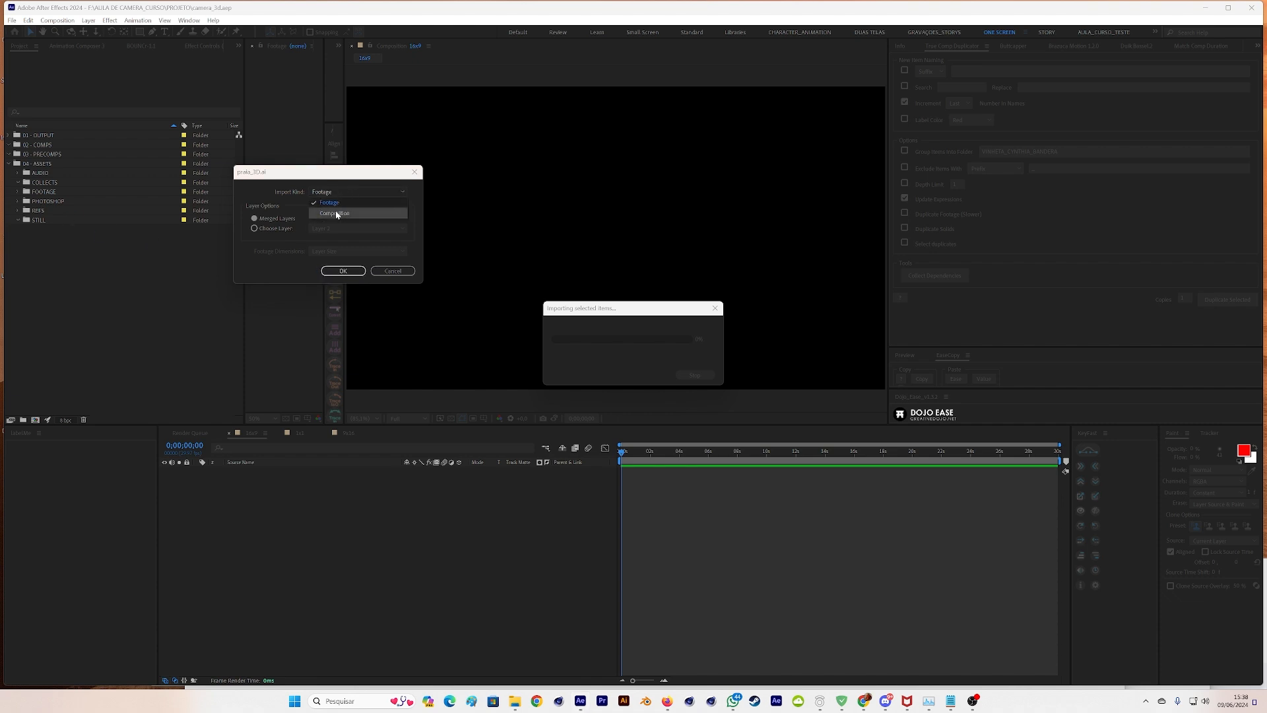
click(336, 212)
click(339, 270)
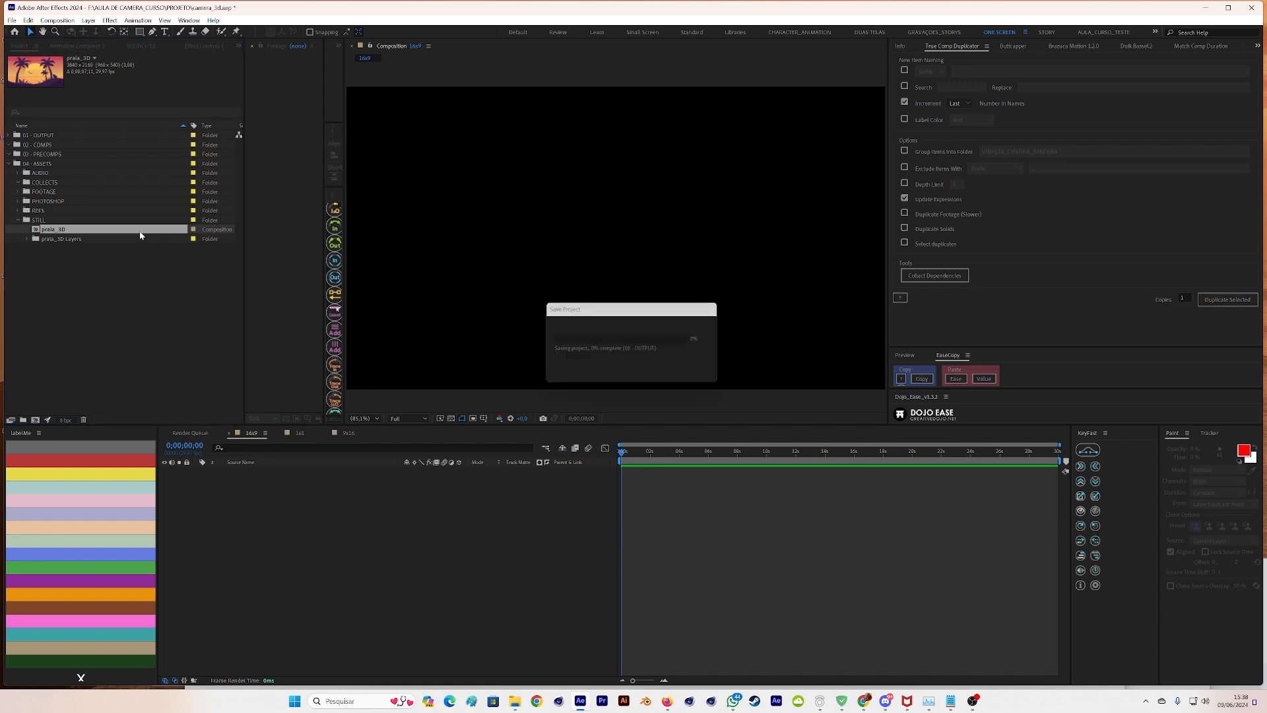
click(28, 21)
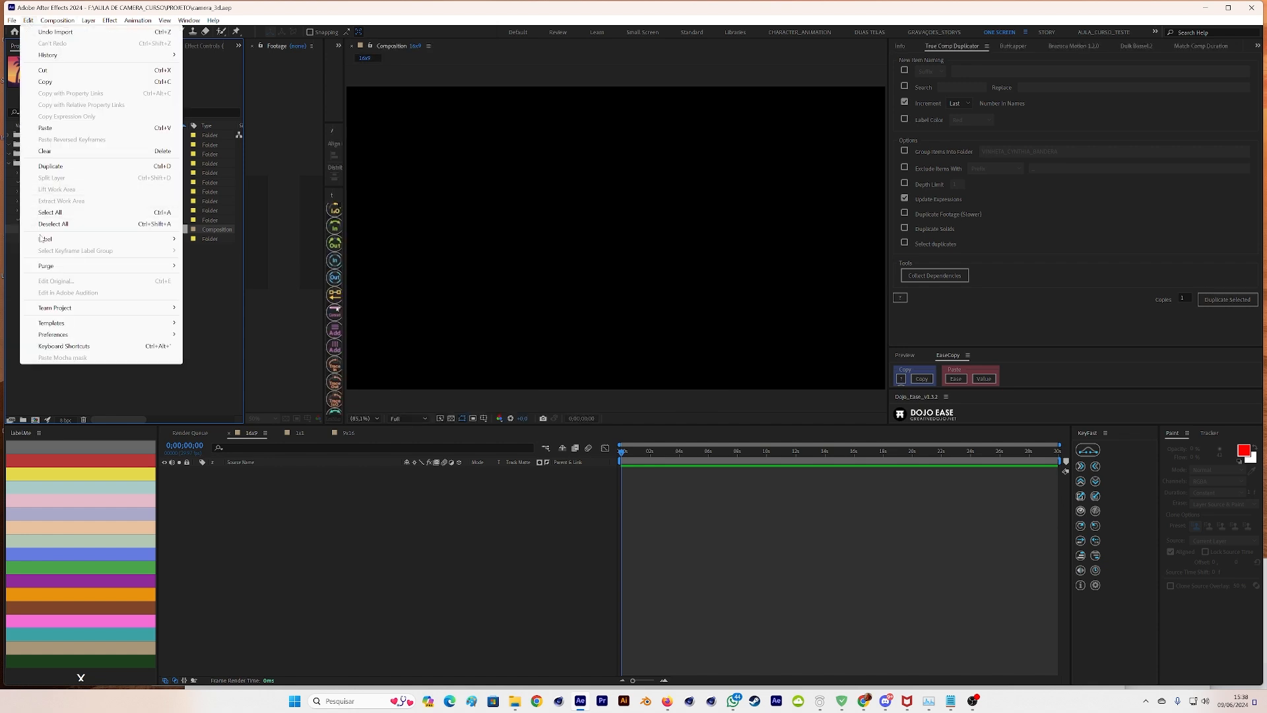
mouse_move(72, 266)
click(245, 267)
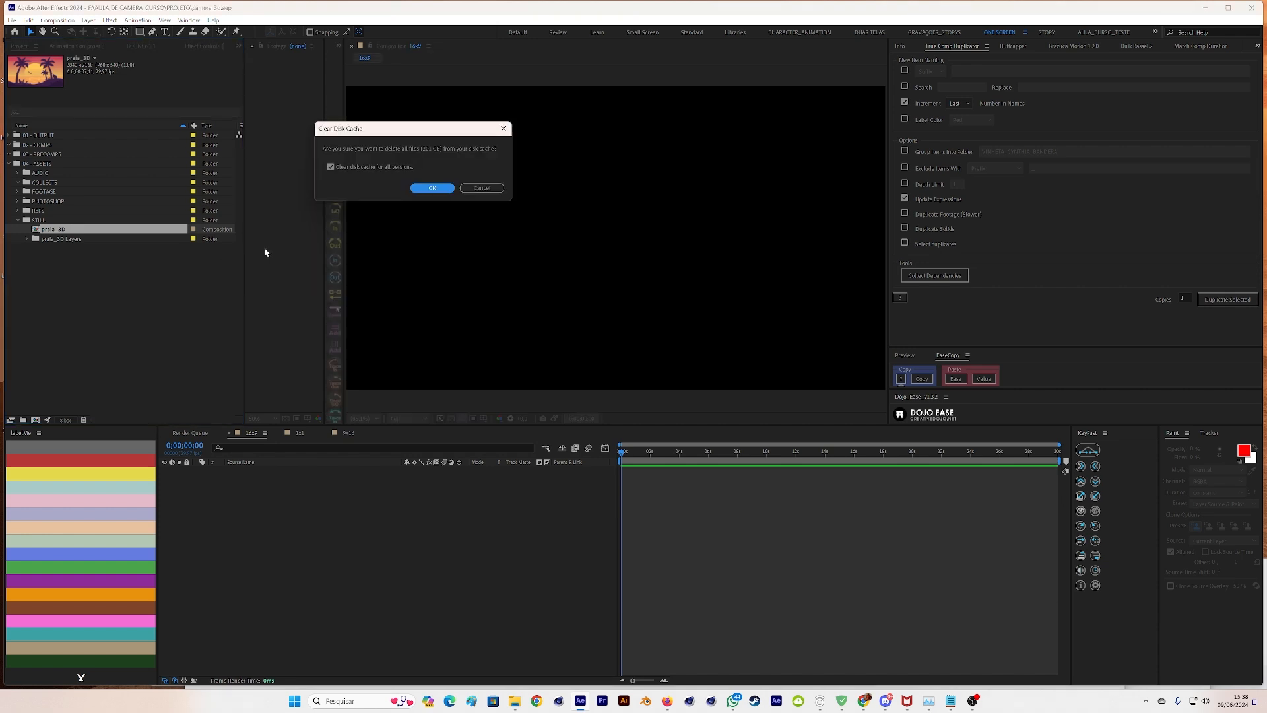
click(493, 185)
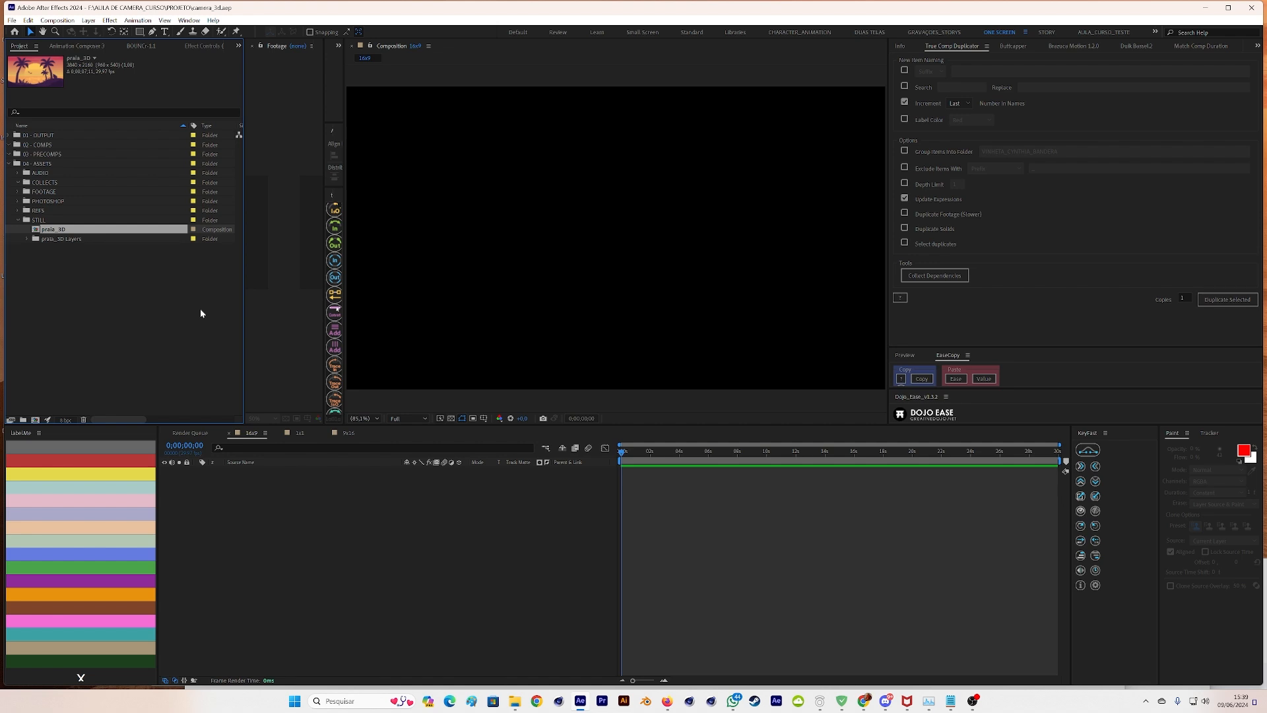
- Purge all cache, clearing the disk cache for all versions
click(28, 20)
mouse_move(56, 265)
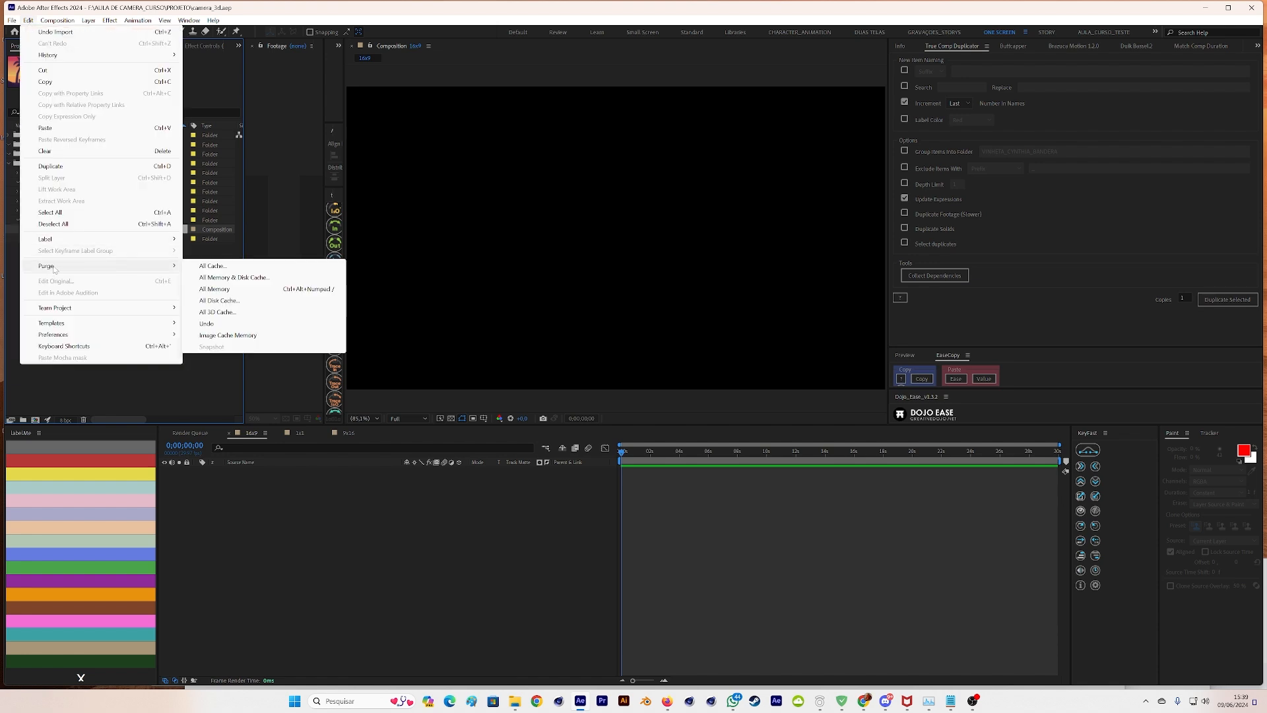
click(215, 266)
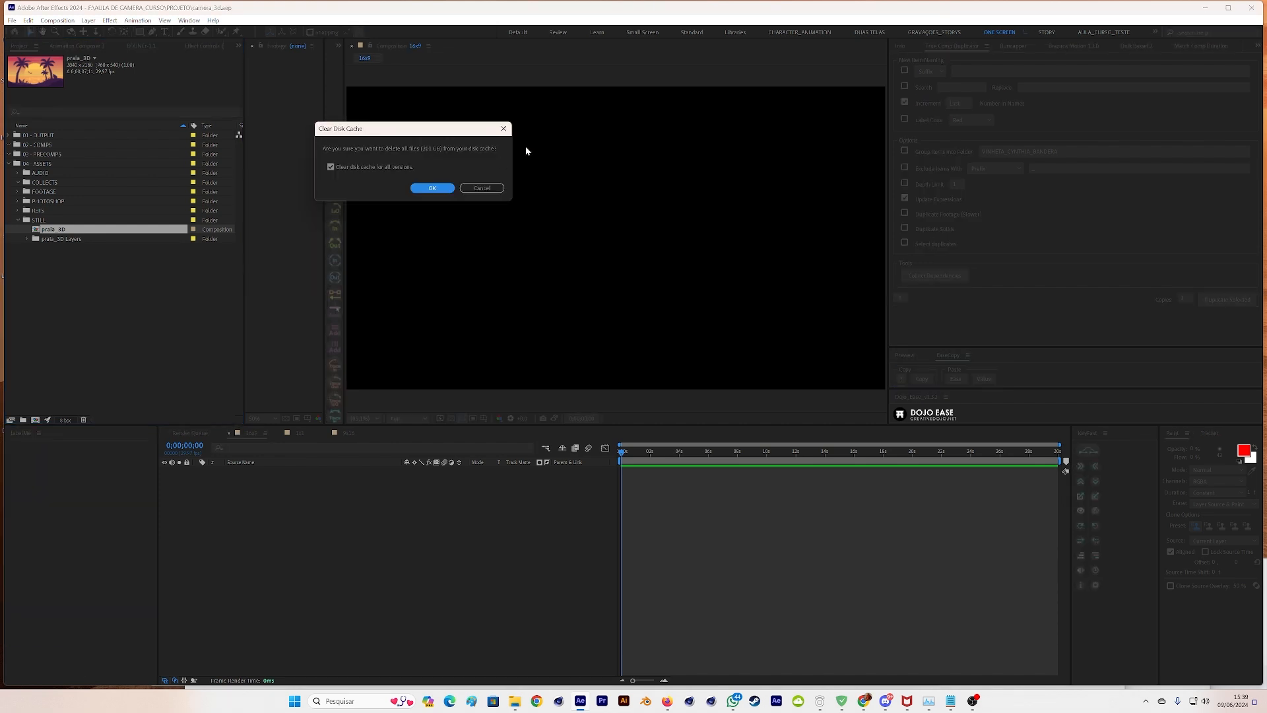
click(433, 189)
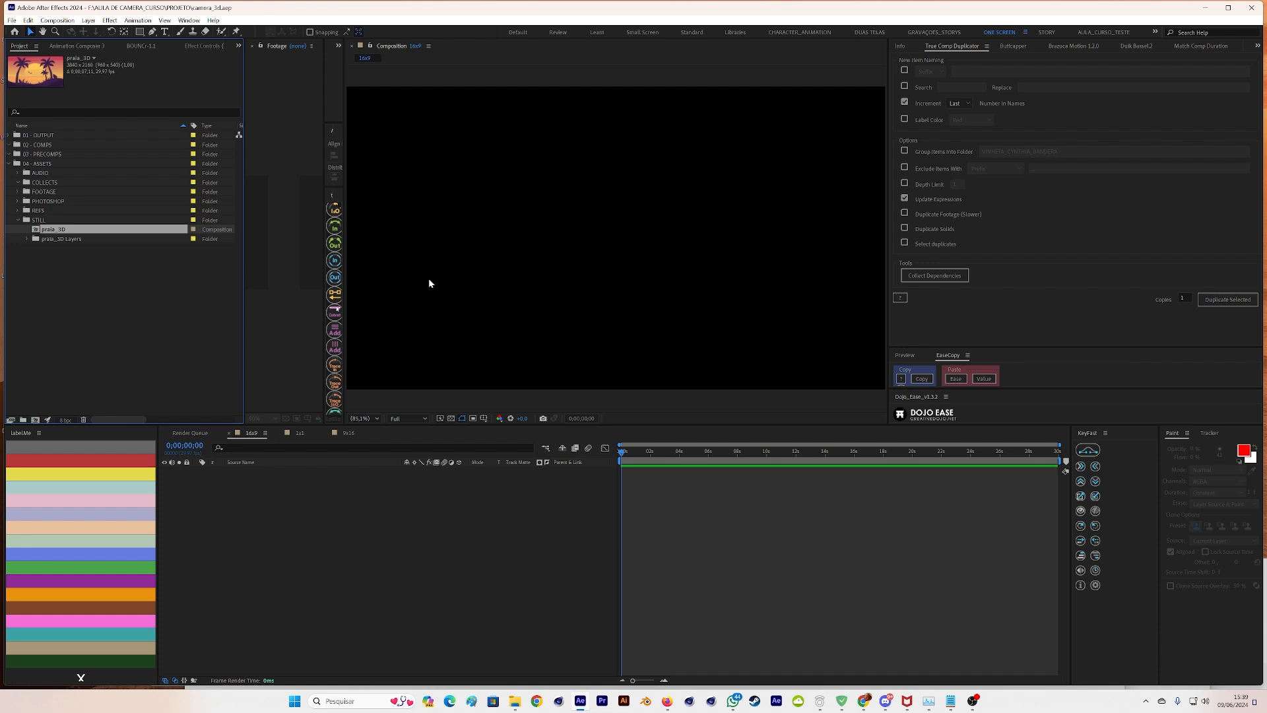
- Open the praia_3D composition in the timeline and viewer
click(449, 521)
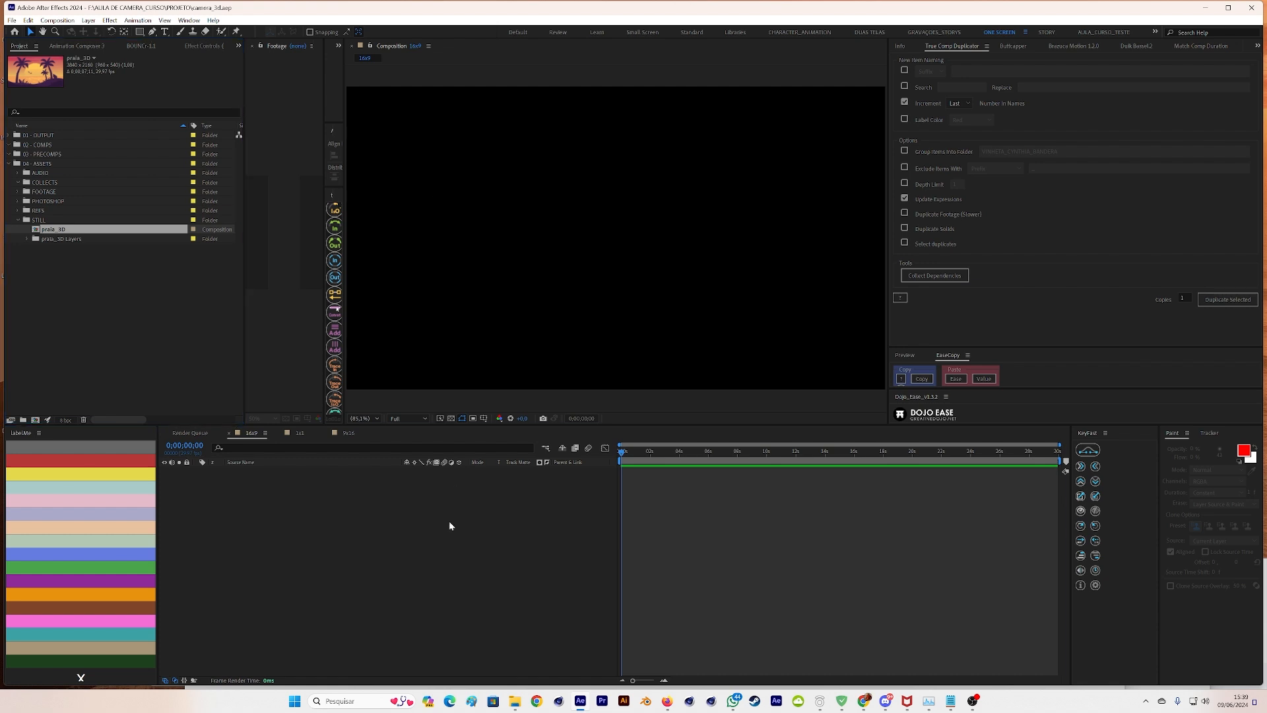
double_click(66, 232)
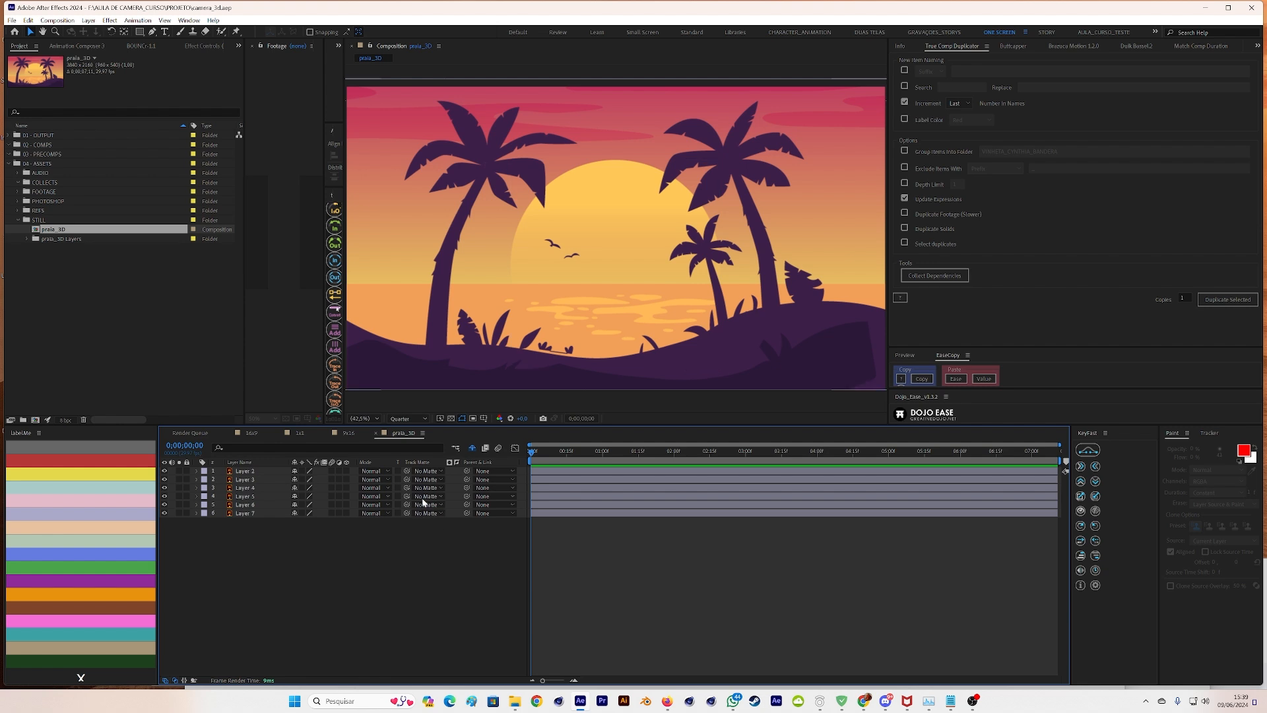
scroll(631, 256, down, 2)
scroll(625, 265, up, 2)
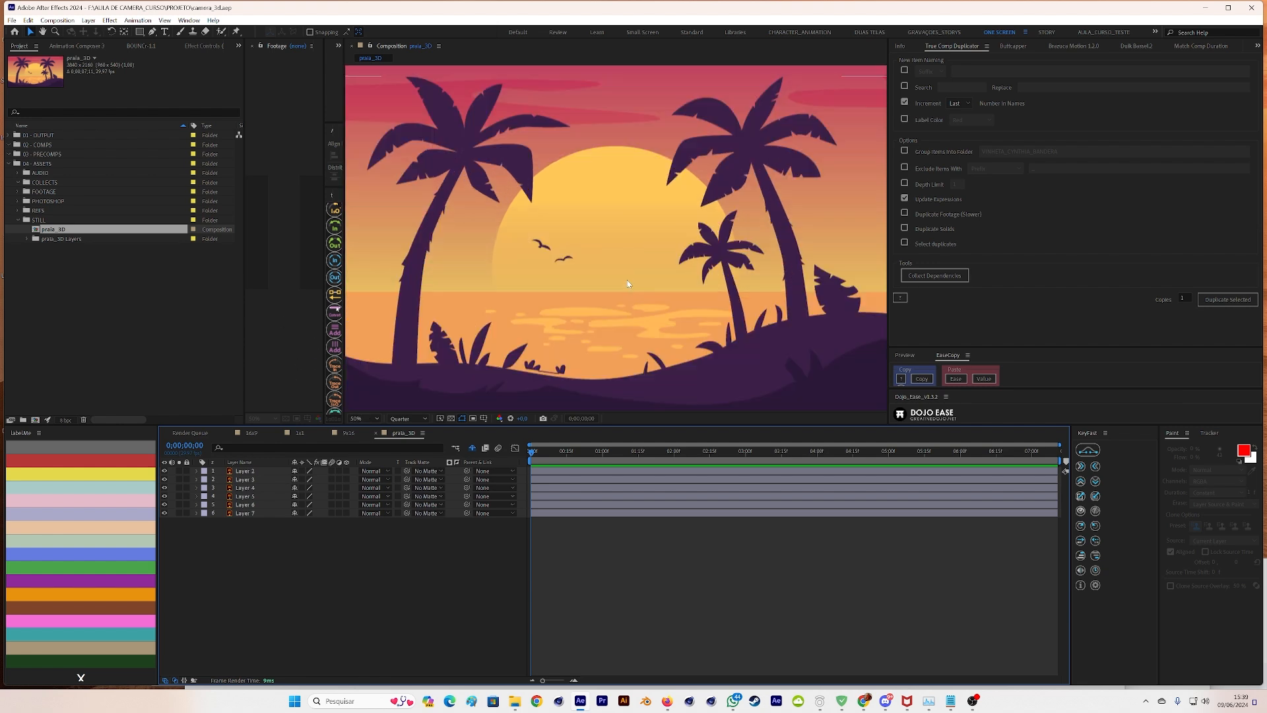
- Hide Layers 3 through 7 so that only Layer 2 is shown
click(258, 474)
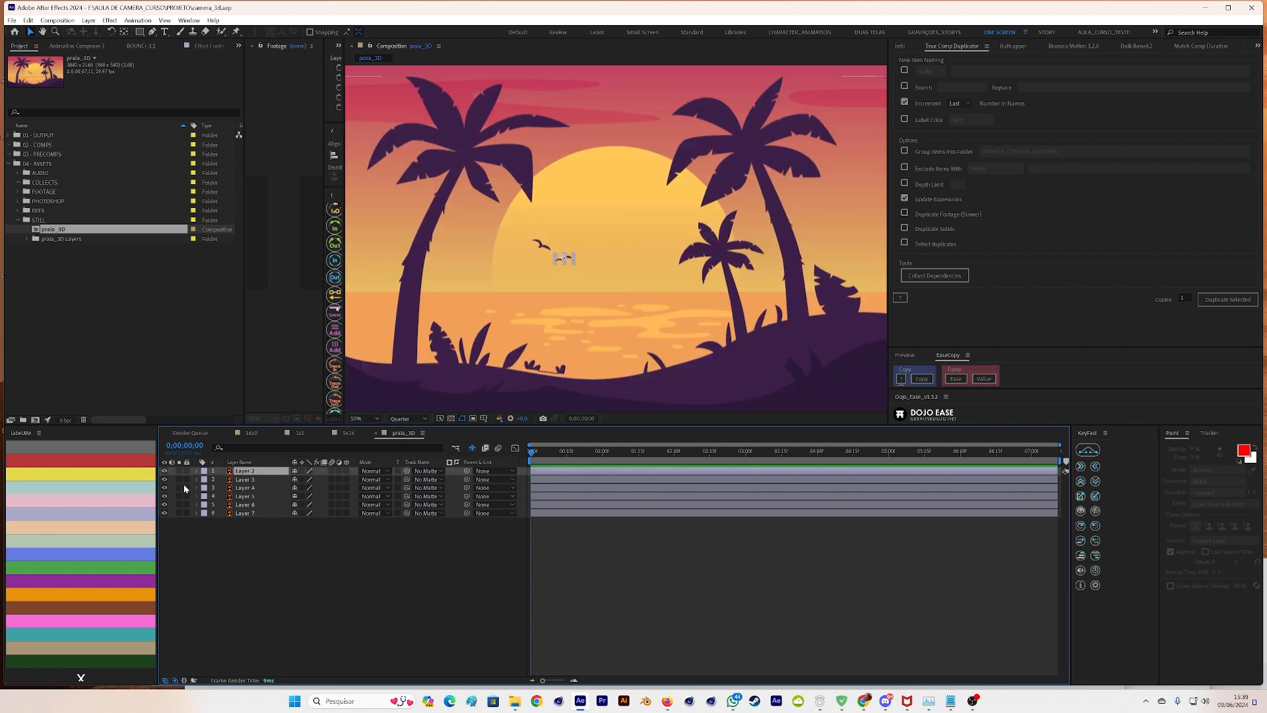
drag(165, 479, 172, 525)
click(208, 549)
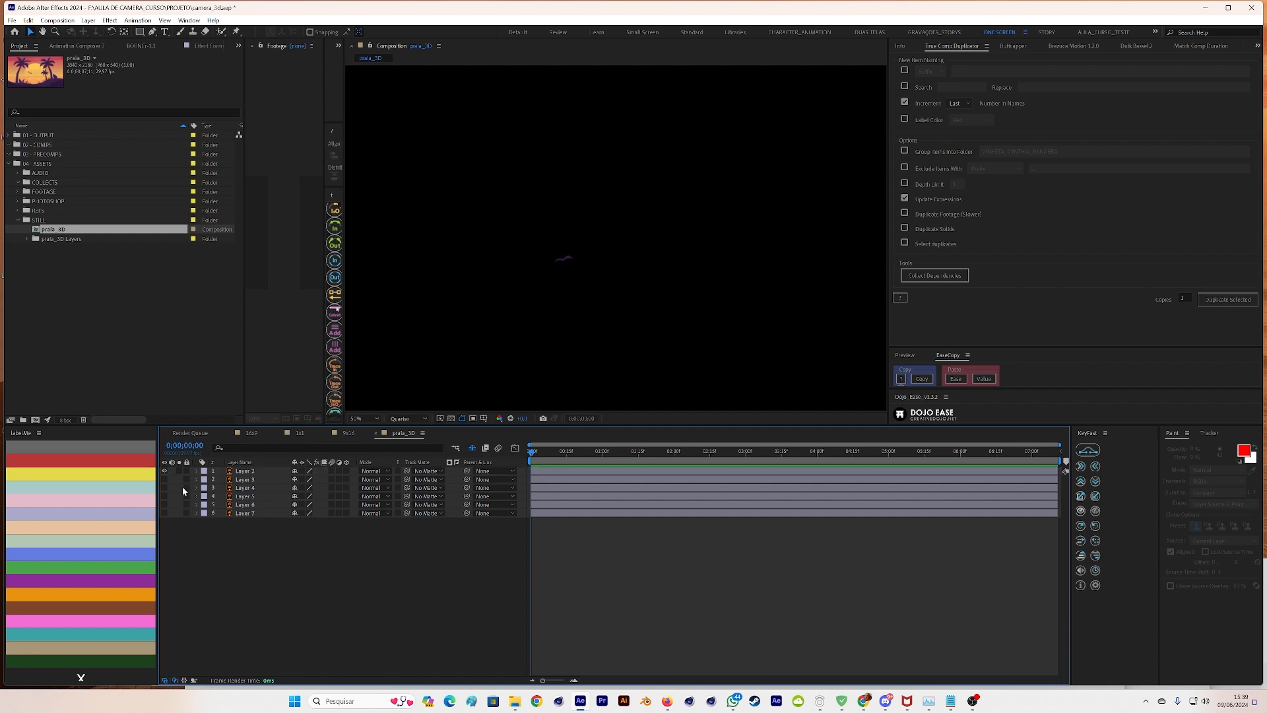
- Examine the artwork on each remaining layer by showing it alone, from Layer 3 down to Layer 7, leaving all layers hidden
click(164, 470)
click(164, 478)
click(164, 478)
click(163, 487)
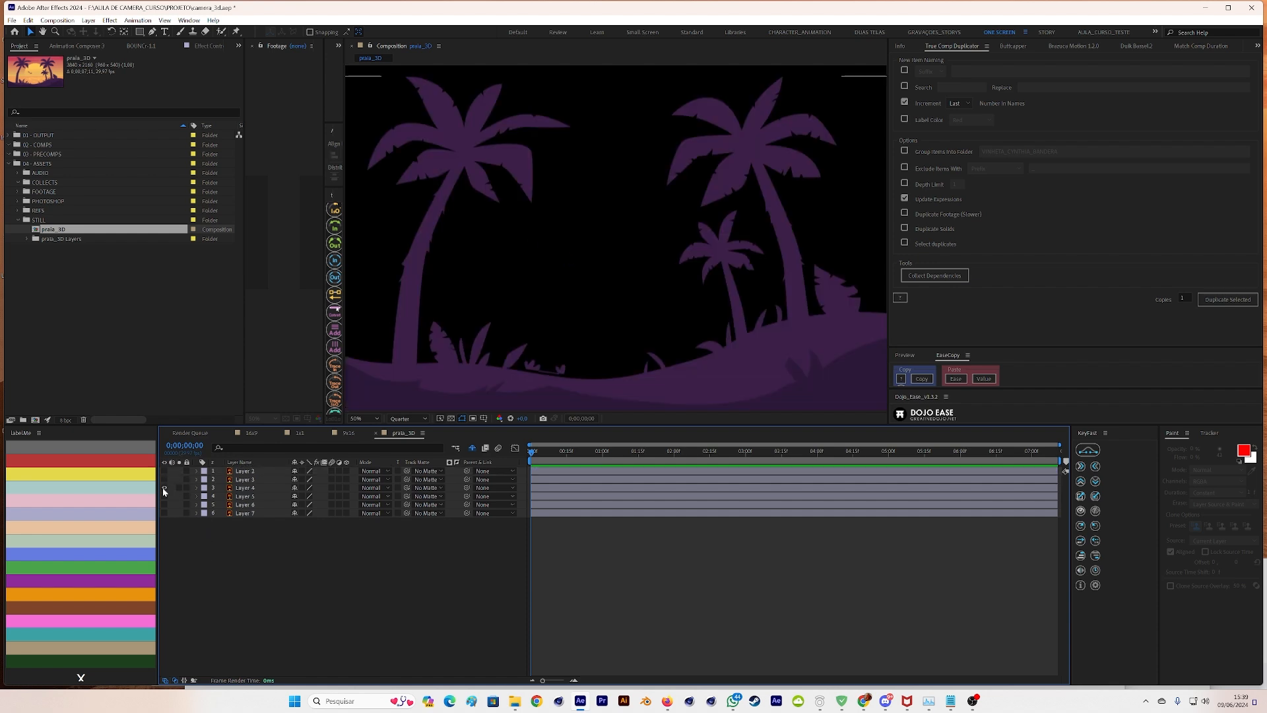
scroll(673, 261, down, 2)
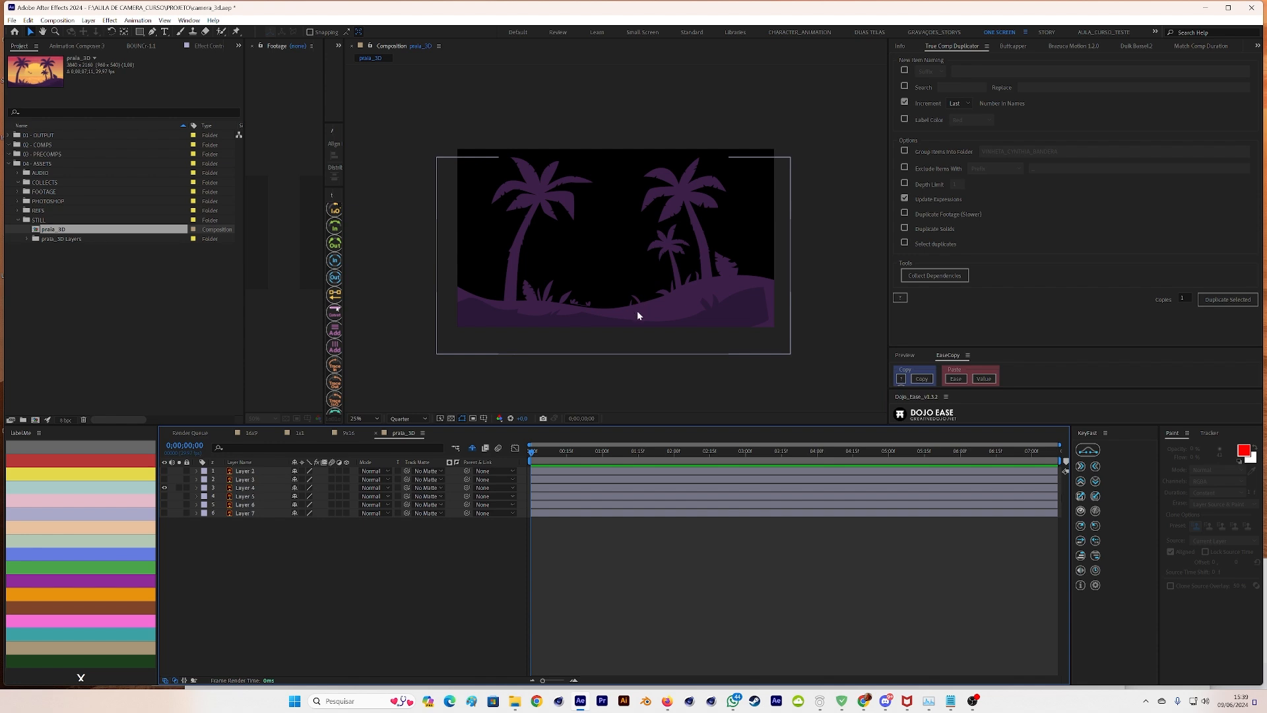
click(163, 488)
click(164, 495)
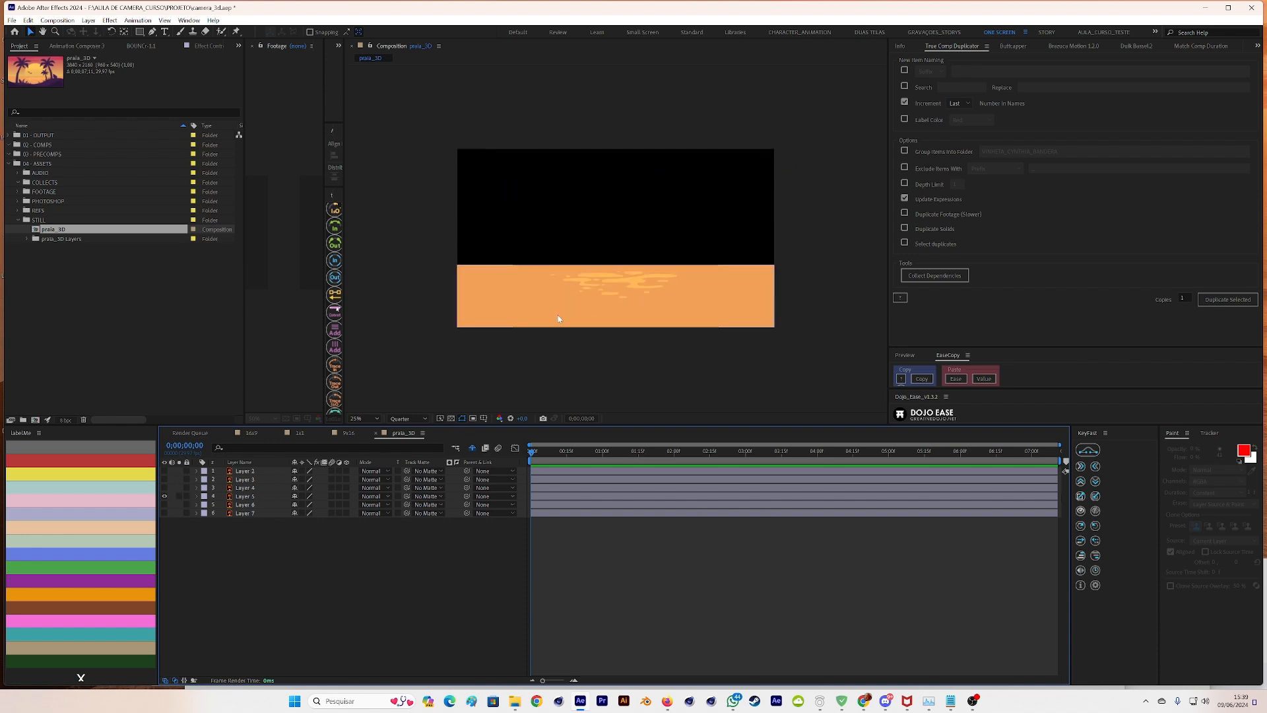
click(164, 495)
click(164, 504)
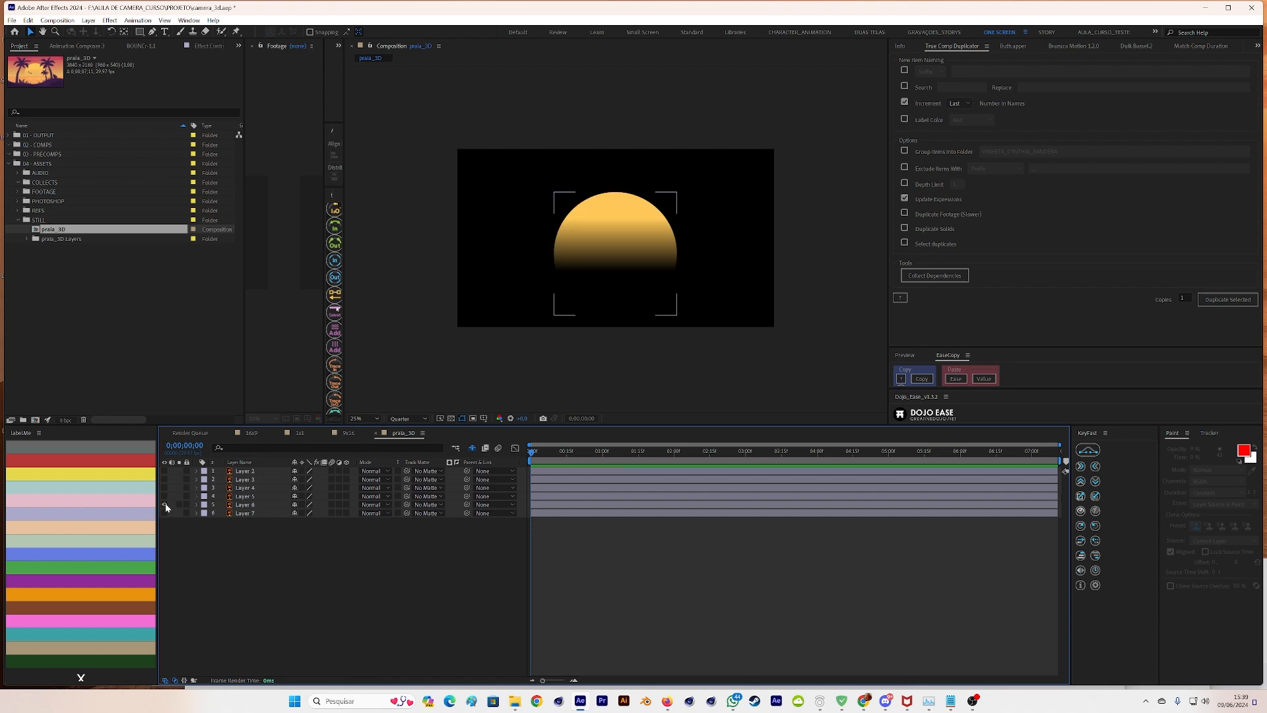
click(164, 504)
click(164, 513)
click(165, 513)
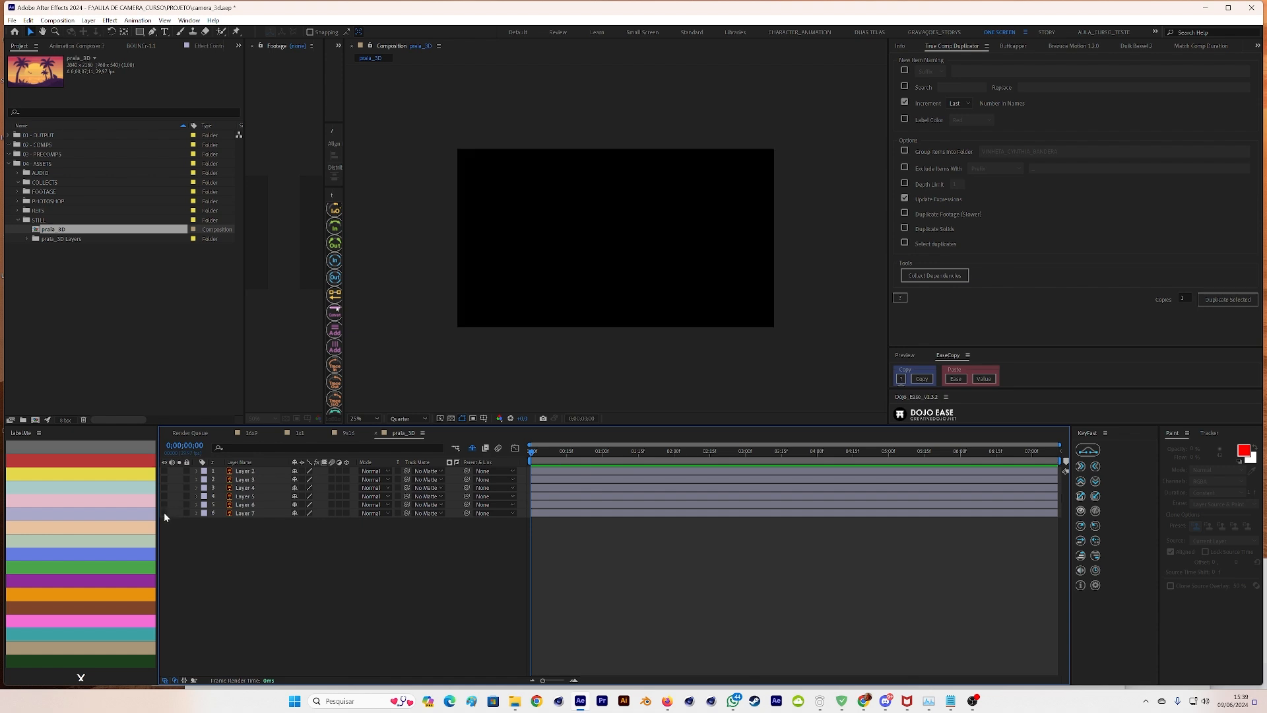
- Show Layer 7 with the sky background and rename it BG
click(164, 513)
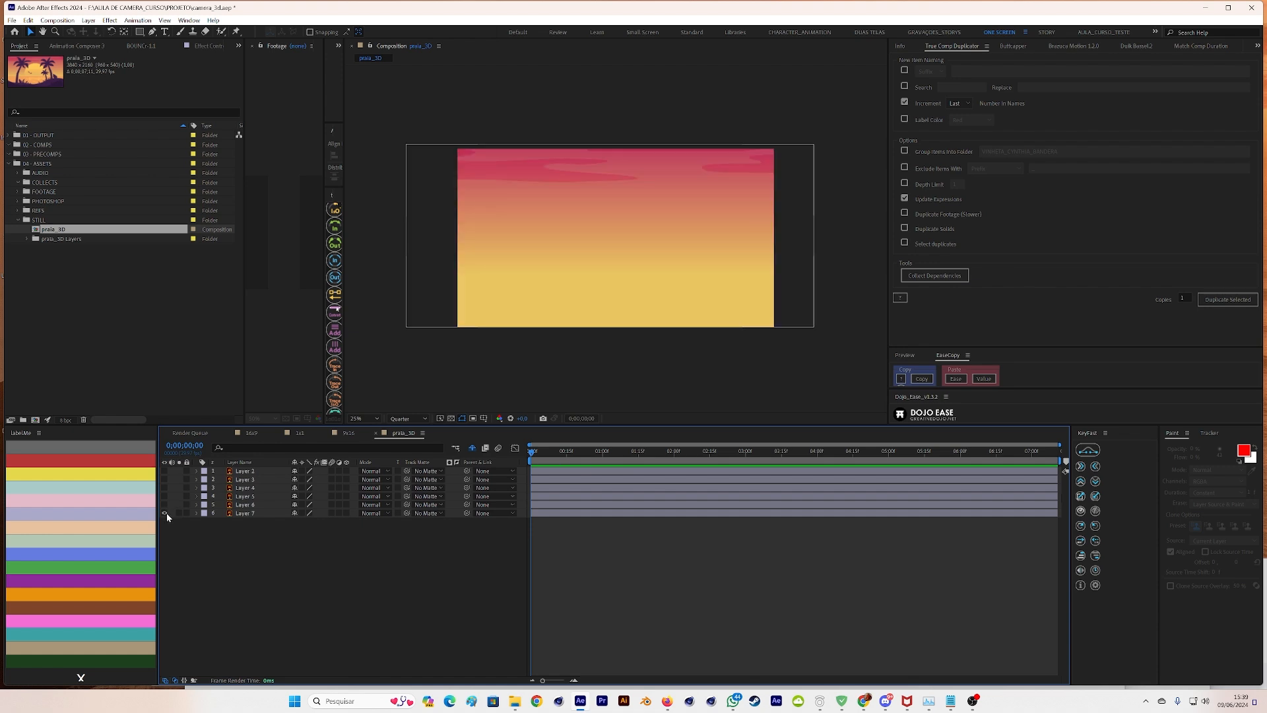
click(244, 513)
key(Return)
text(BKG)
key(Return)
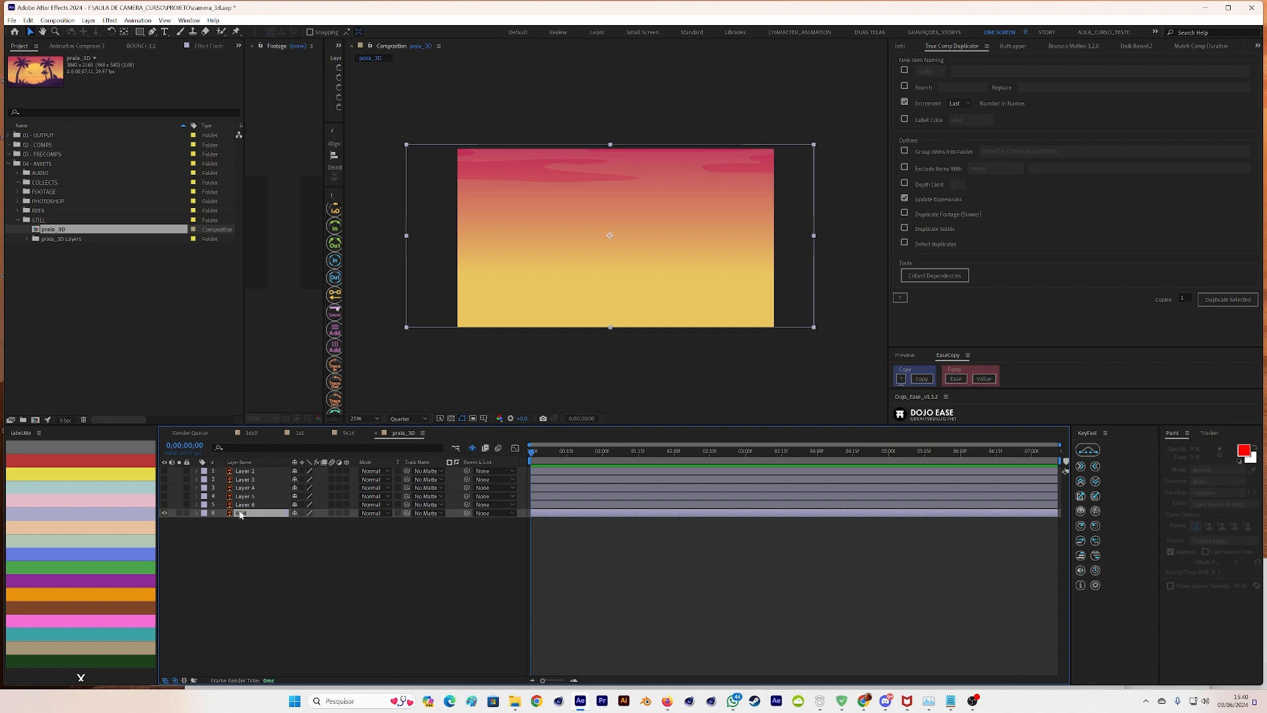
key(Return)
text(BG)
key(Return)
- Show Layer 6 with the sun and rename it SOL
click(160, 503)
click(164, 504)
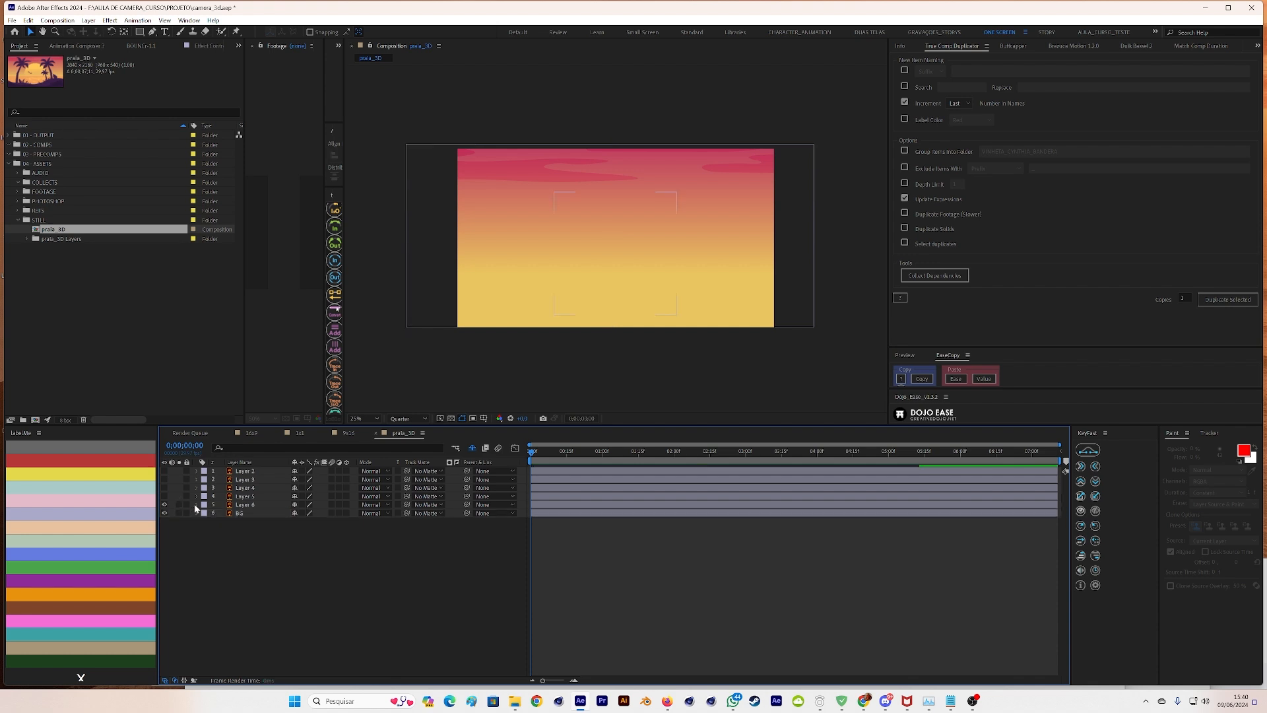
click(256, 505)
key(Return)
text(SOL)
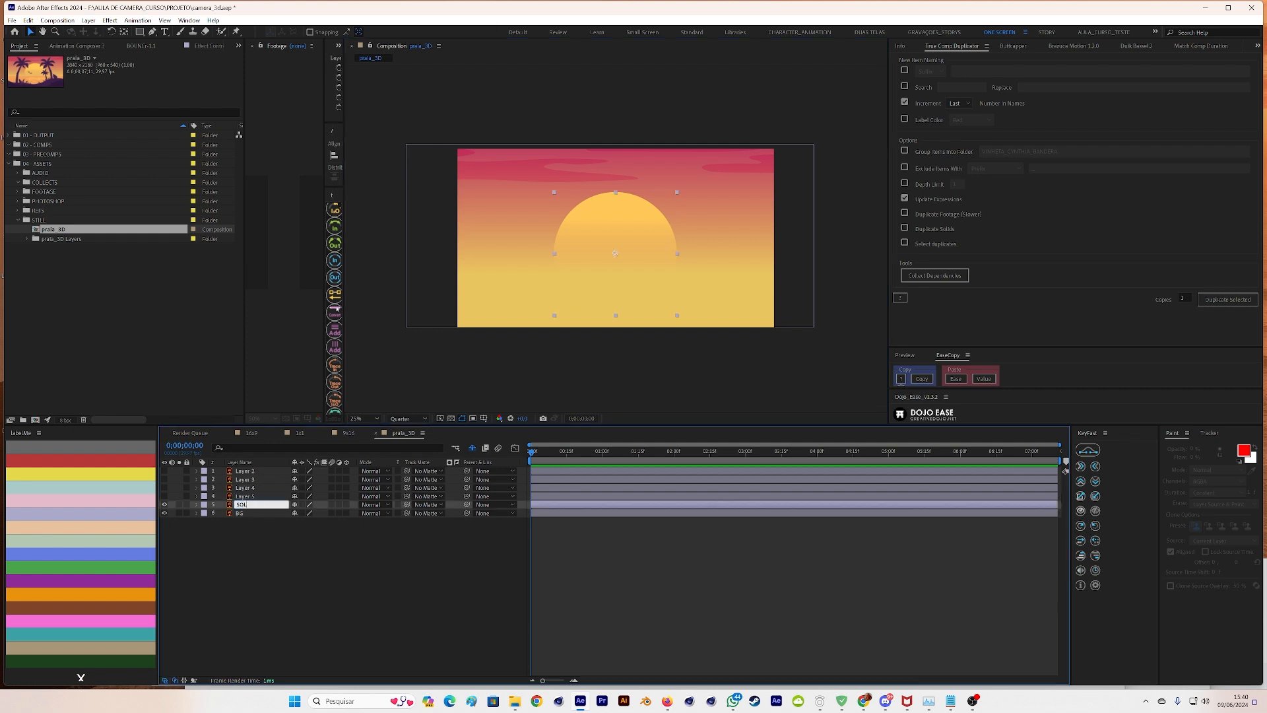
key(Return)
- Show Layer 5 with the sea and rename it MAR
click(165, 496)
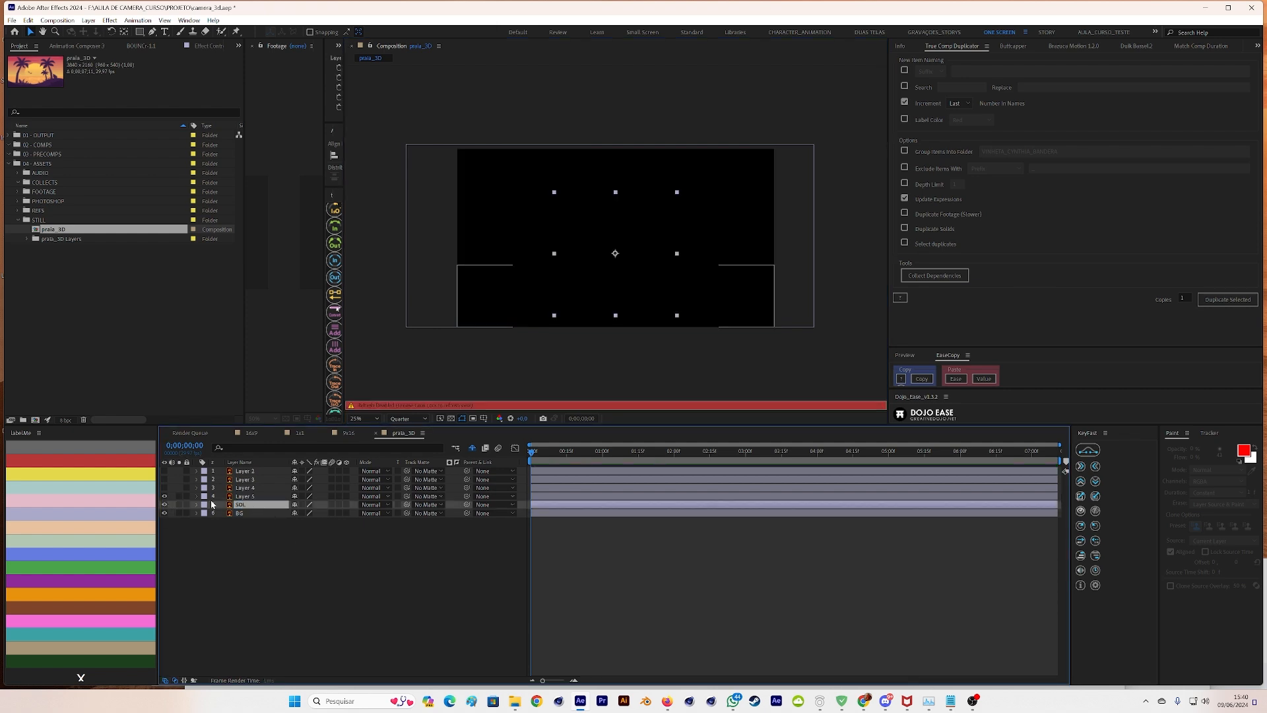
click(263, 499)
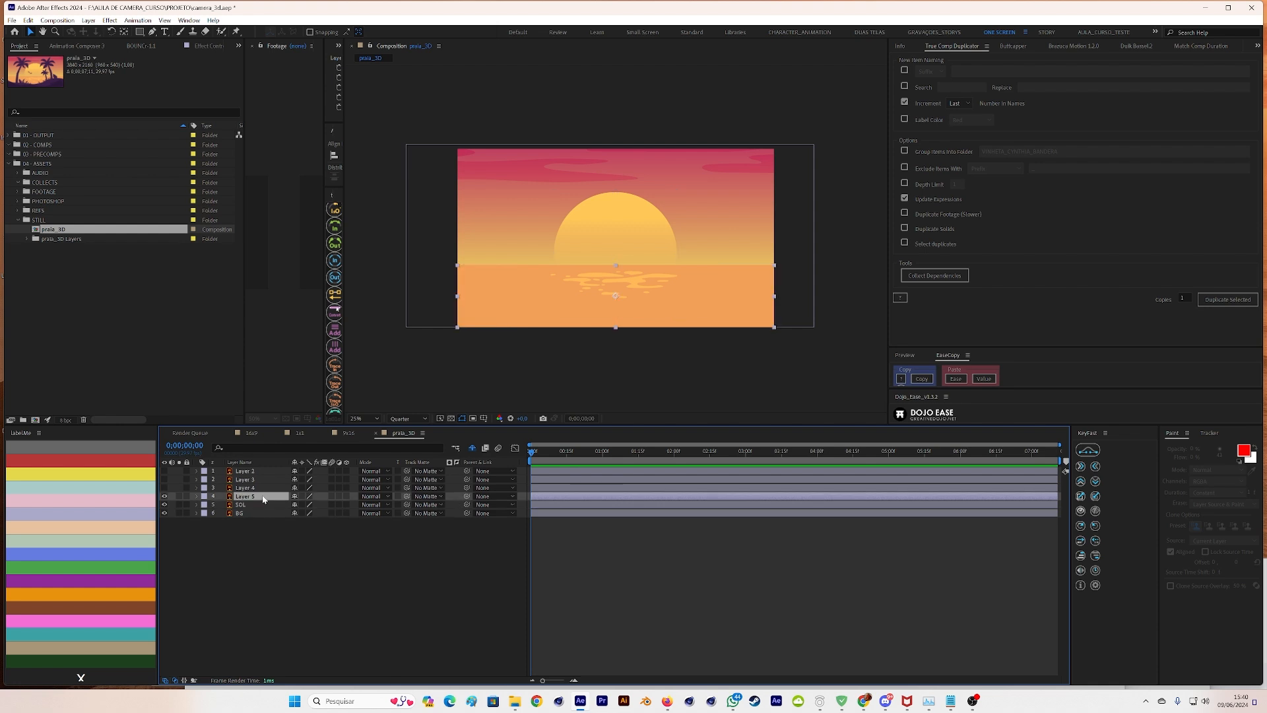
key(Return)
text(MAR)
key(Return)
- Show Layer 4 with the palm trees and rename it COQUEIROS
click(165, 488)
click(244, 487)
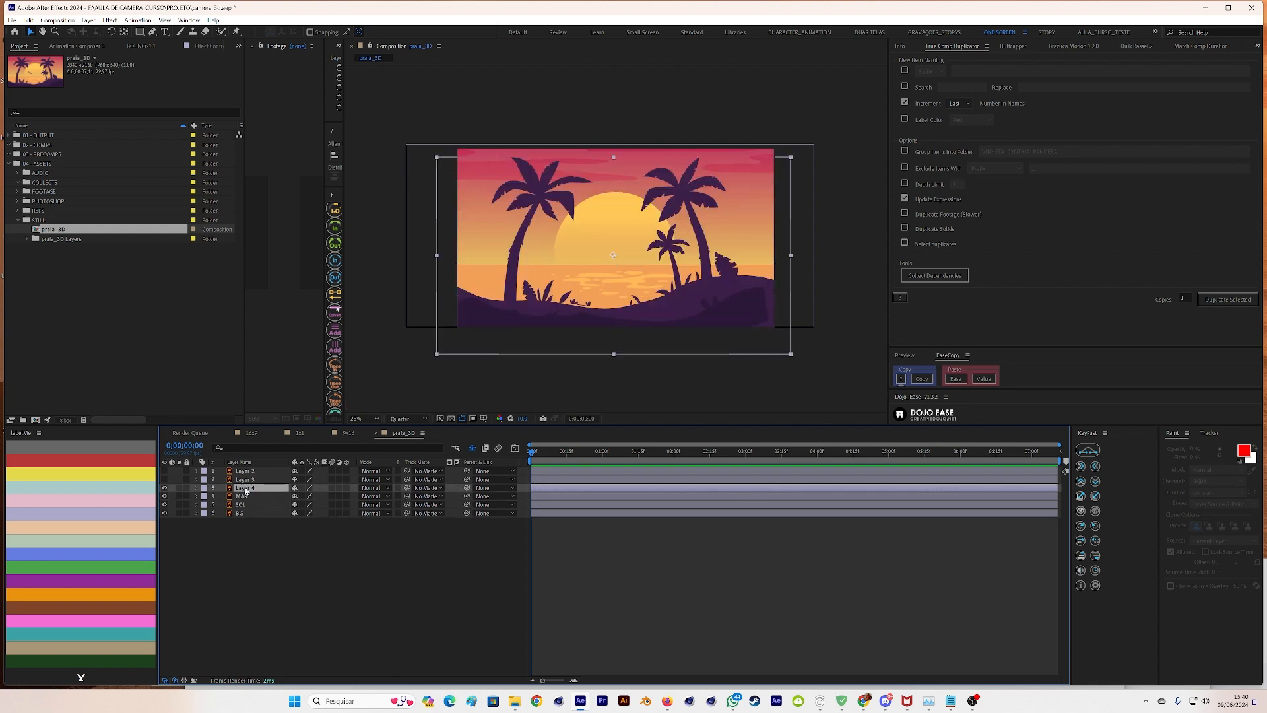
key(Return)
text(co)
key(BackSpace)
key(BackSpace)
text(COQUEIROS)
key(Return)
- Mark the unused Layers 2 and 3 as shy so they are hidden from the timeline
click(243, 479)
shift+click(243, 470)
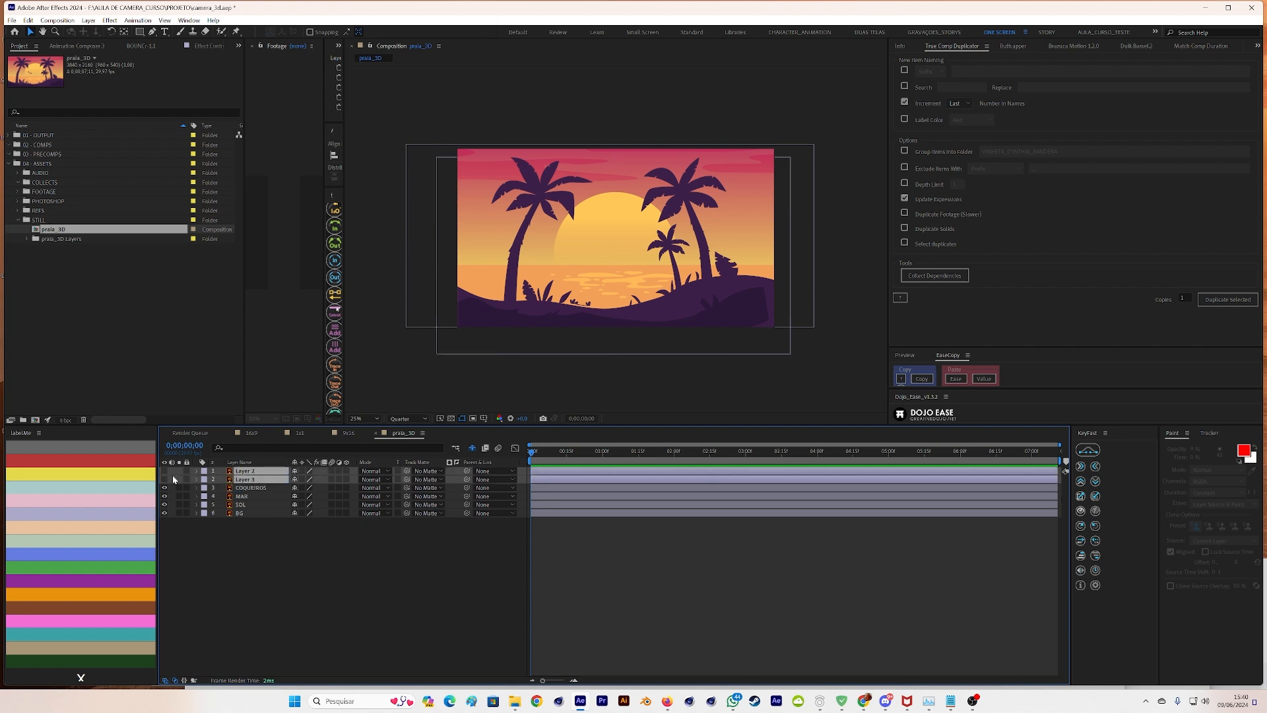
click(165, 479)
click(165, 479)
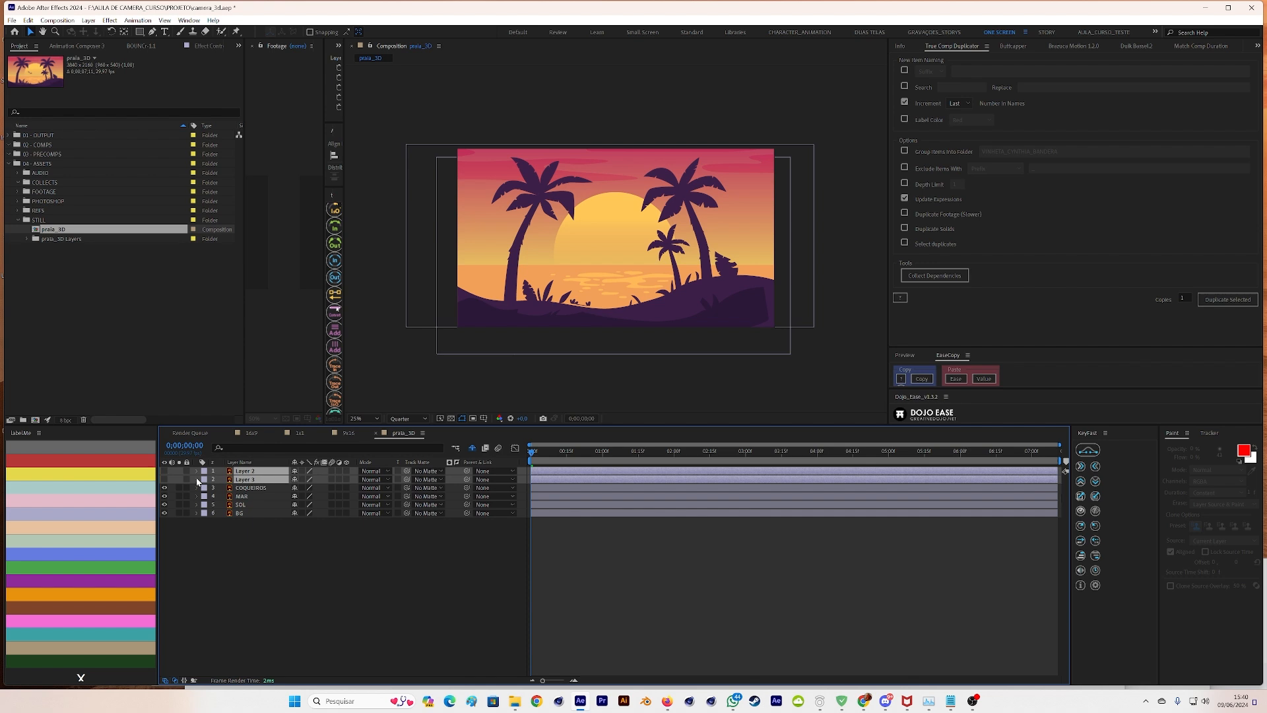
click(295, 480)
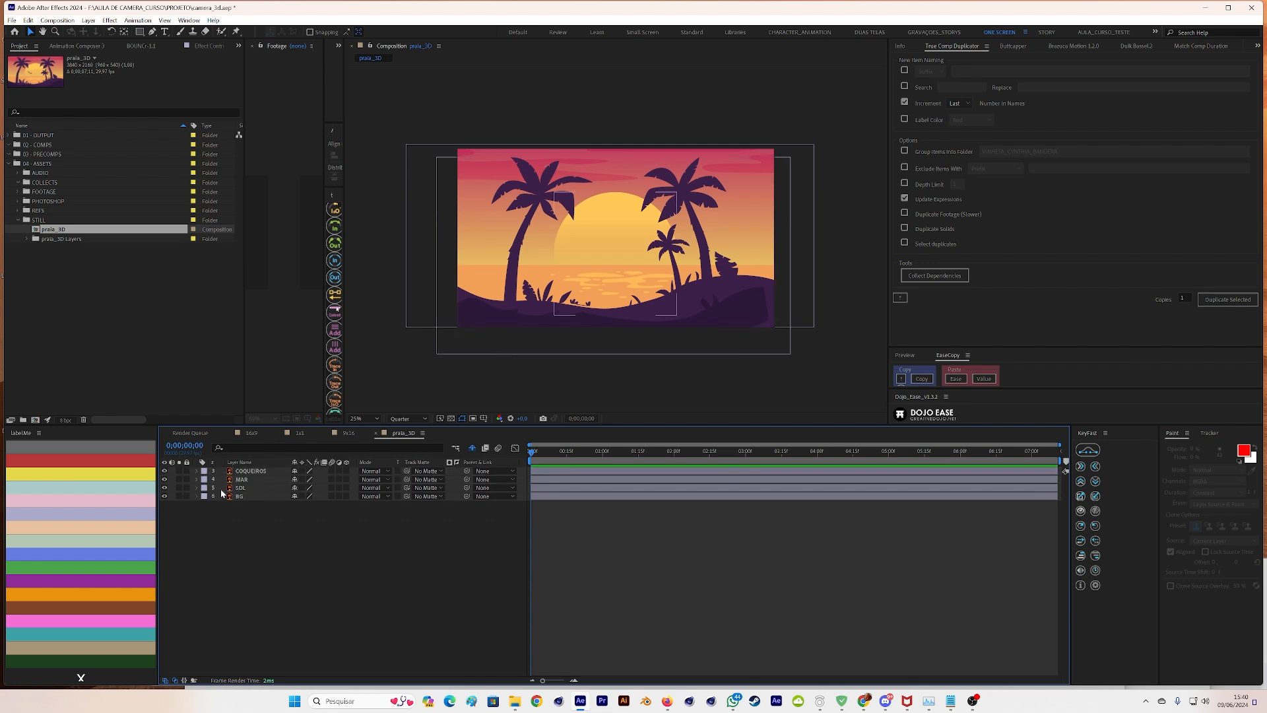
- Scale the COQUEIROS layer up to about 109% and shift it slightly right and down in the frame
click(262, 471)
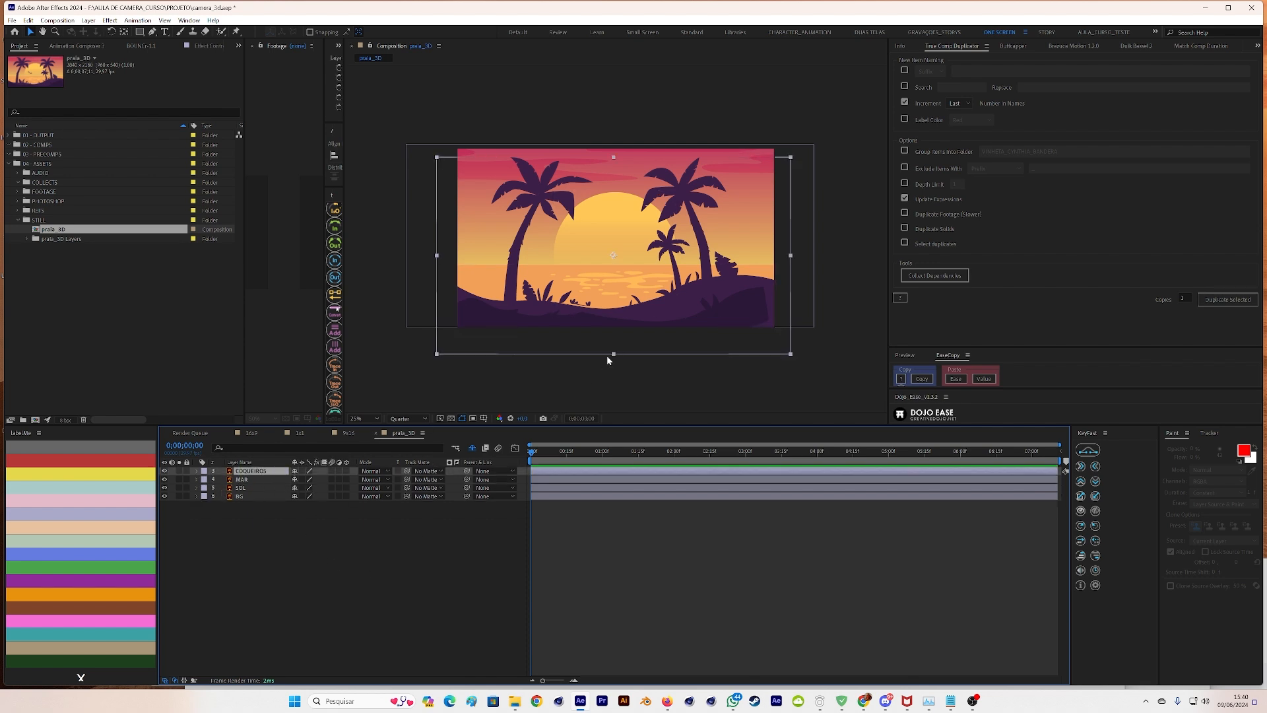
key(s)
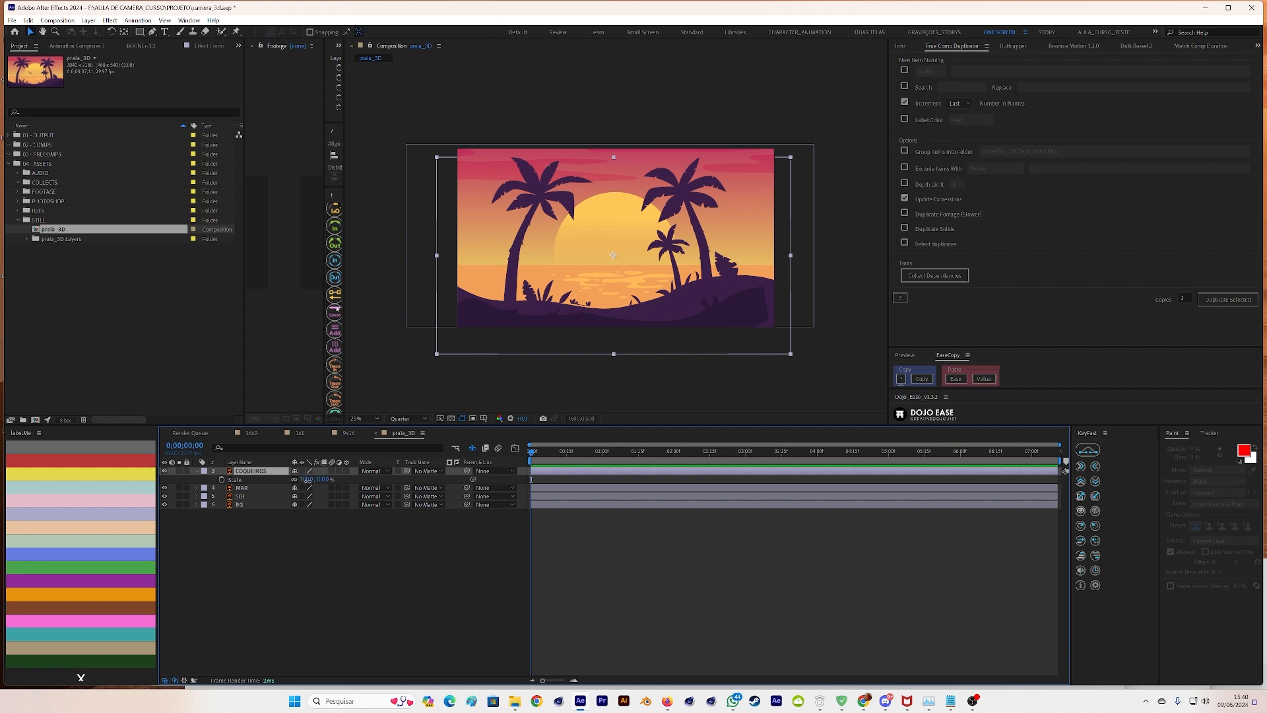
mouse_move(306, 479)
mouse_down()
mouse_move(323, 490)
mouse_move(306, 480)
mouse_up()
key(Caps_Lock)
key(Caps_Lock)
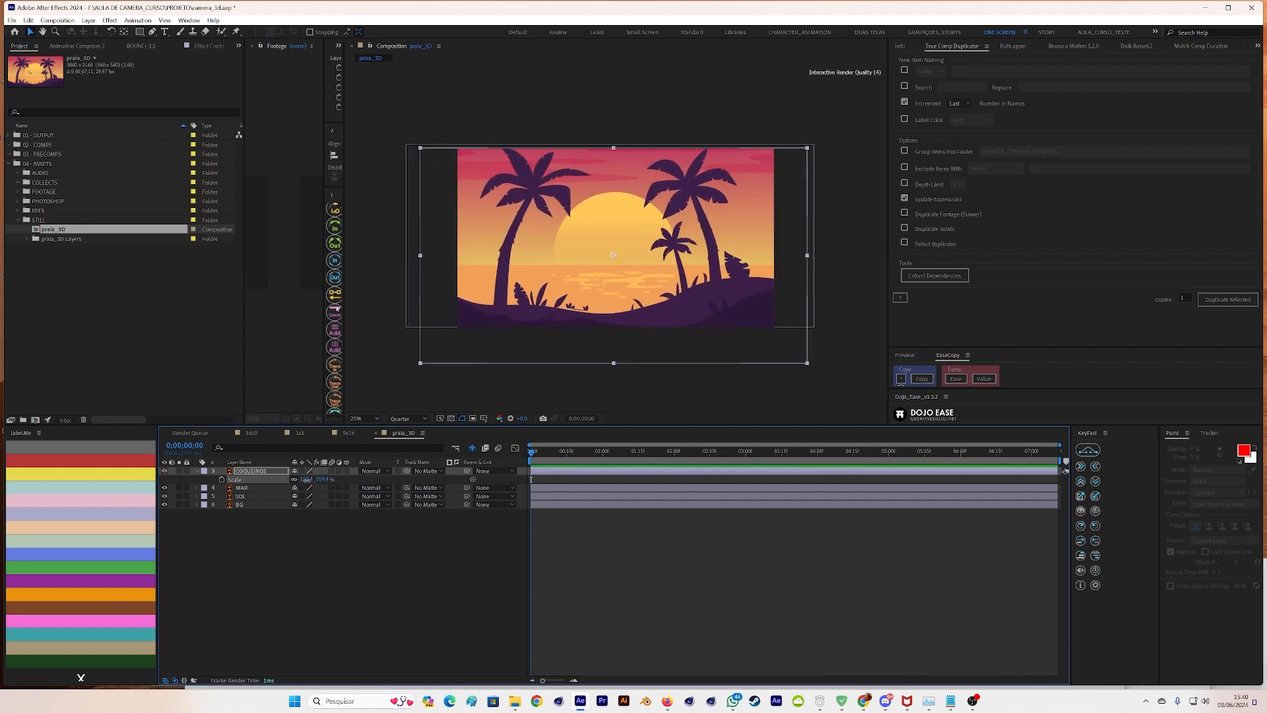
drag(693, 304, 700, 308)
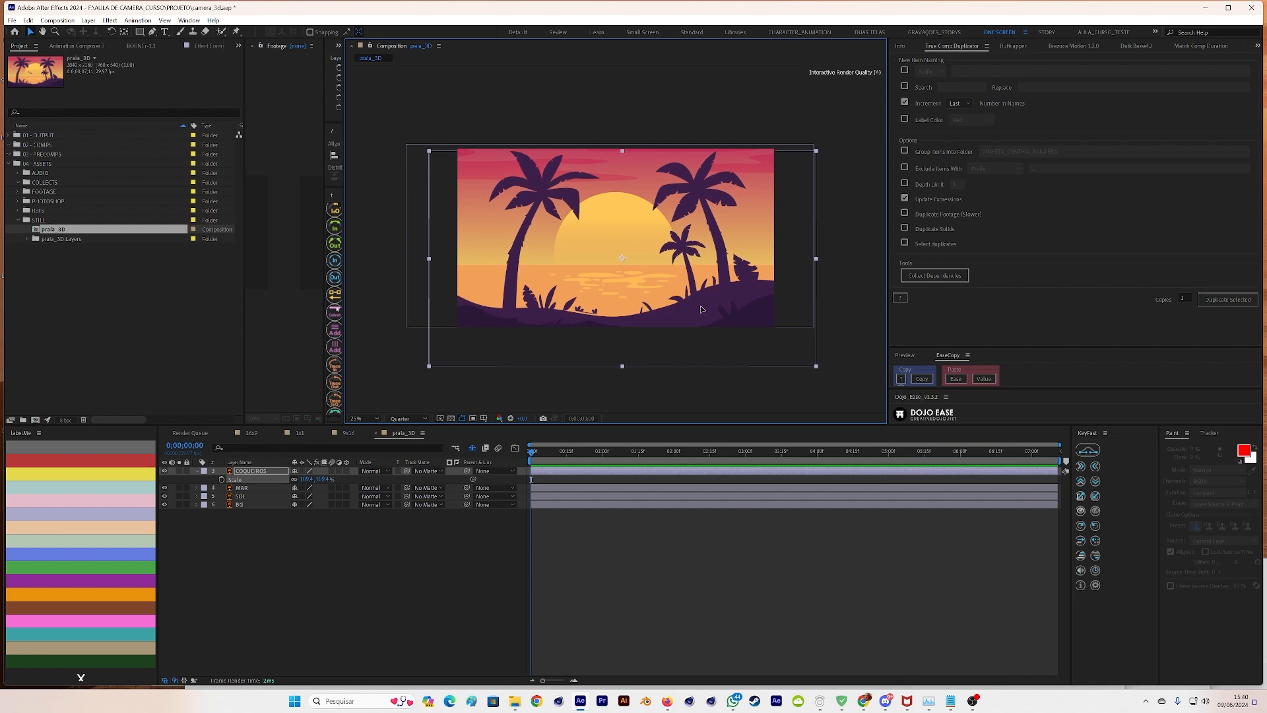
click(259, 540)
- Set the composition preview resolution to Full
scroll(616, 299, up, 2)
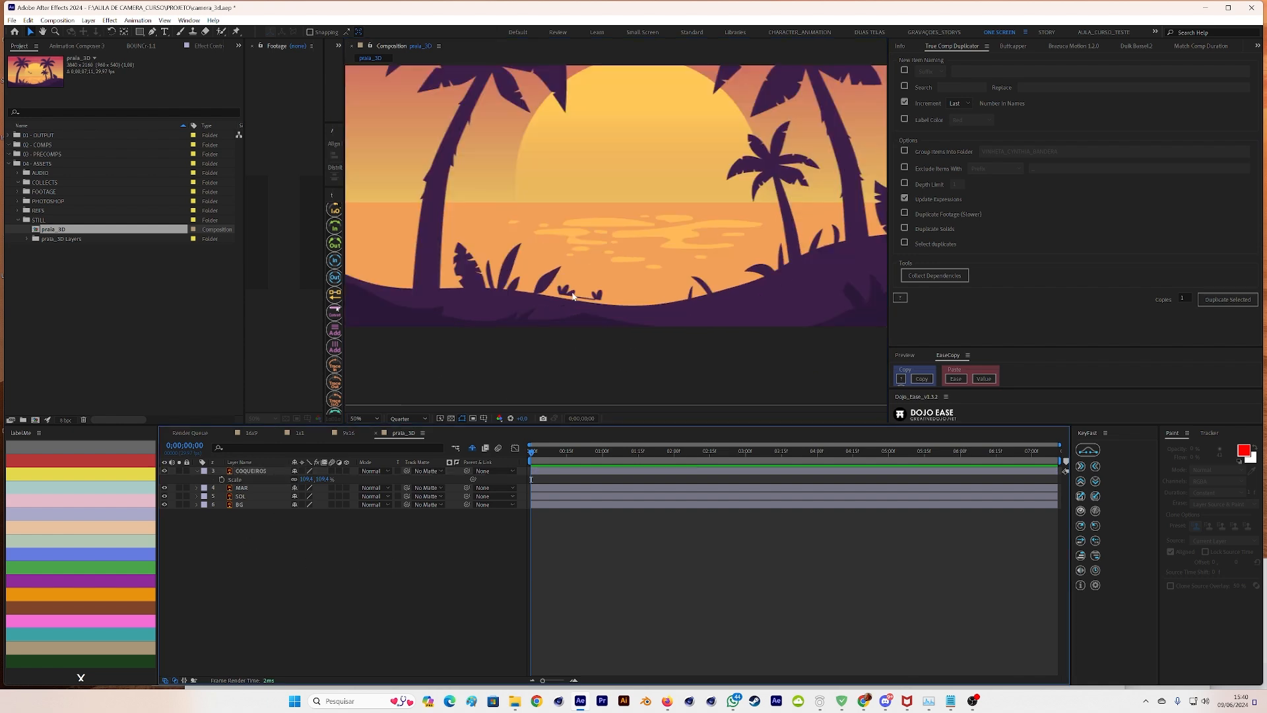
click(425, 417)
click(423, 437)
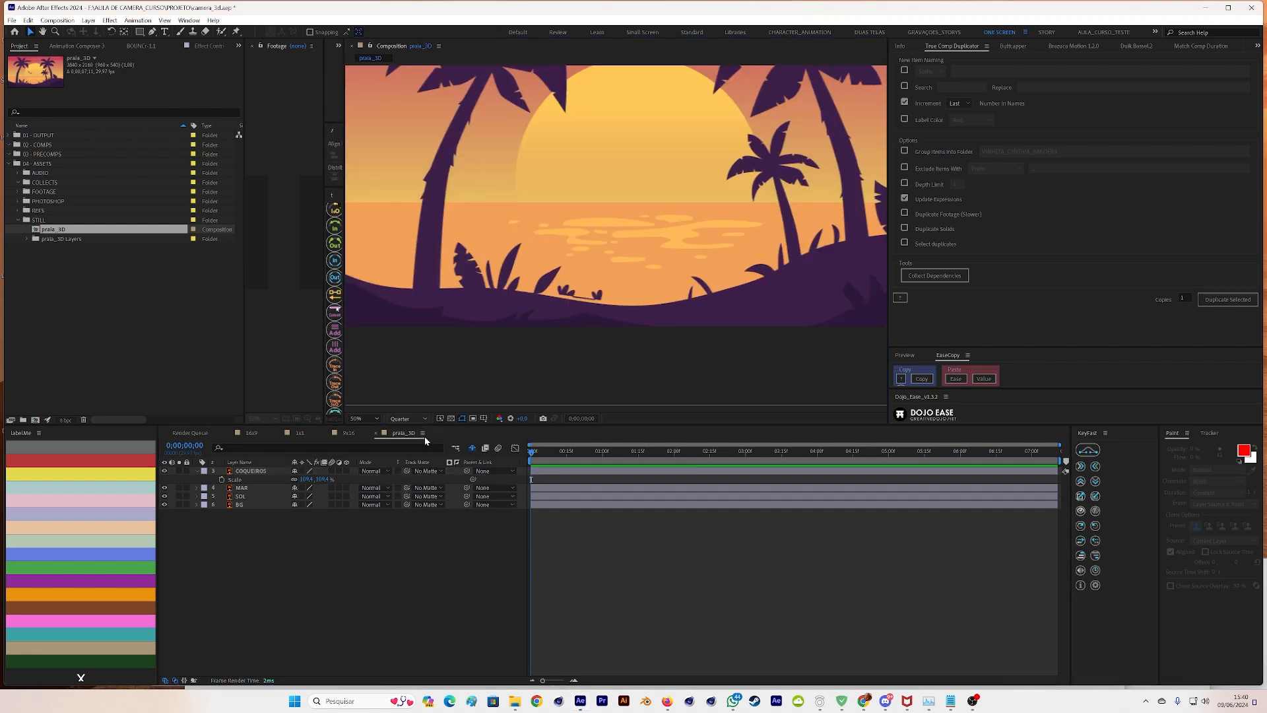
- Draw a closed Pen mask on the COQUEIROS layer around the two small floating plants above the shoreline
click(277, 471)
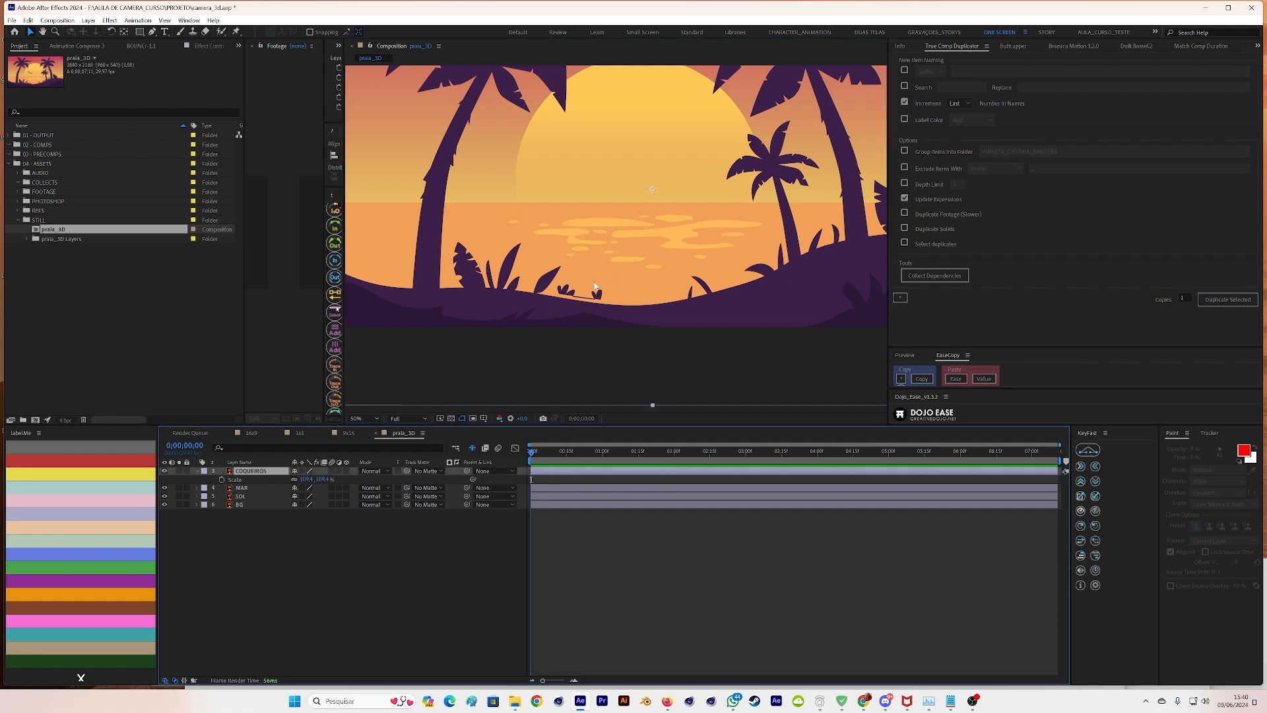
scroll(551, 322, up, 2)
key(g)
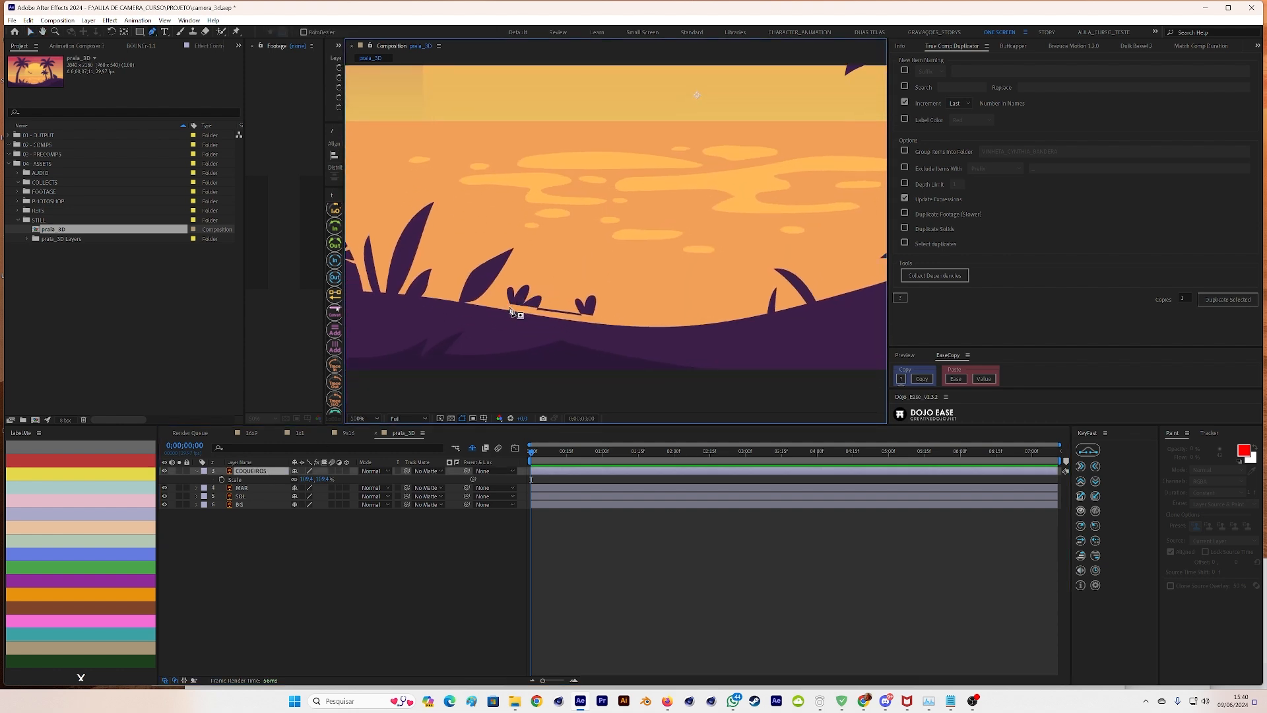
click(512, 308)
click(571, 316)
click(601, 320)
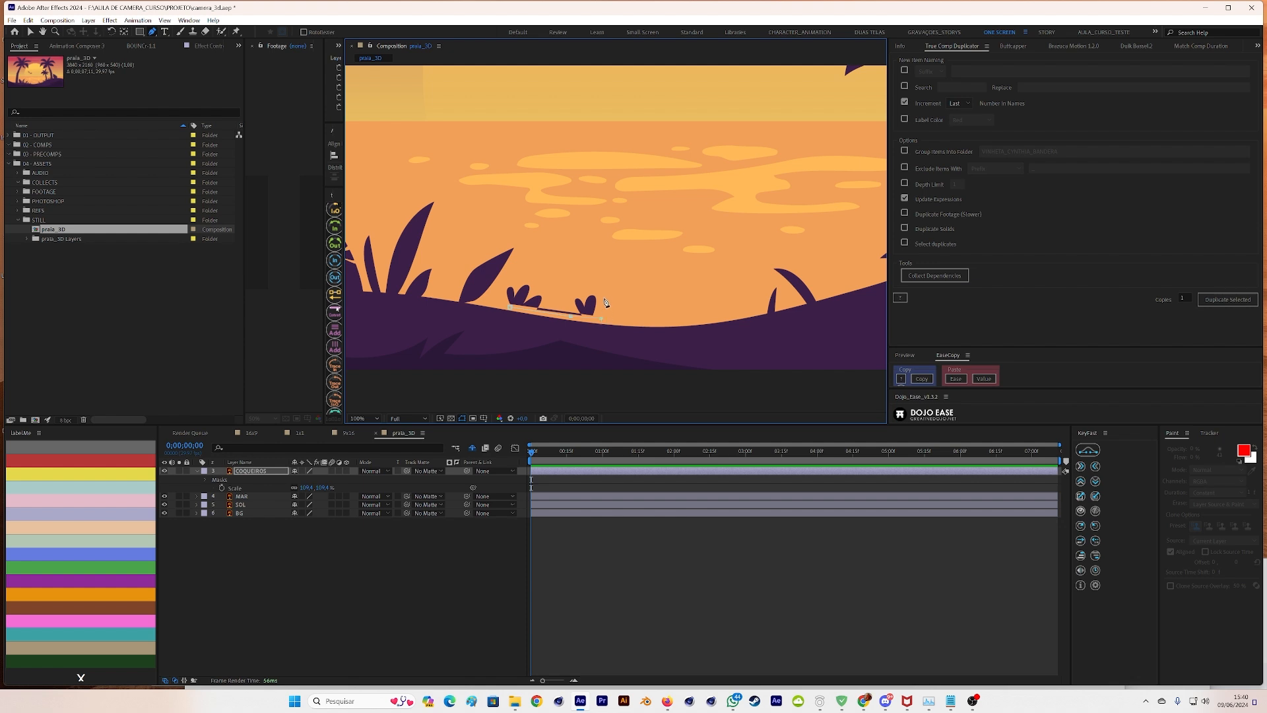
click(578, 285)
click(546, 278)
click(514, 276)
click(503, 283)
click(496, 295)
click(510, 307)
- Set the COQUEIROS layer's mask mode to Subtract to cut out the small plants
click(271, 475)
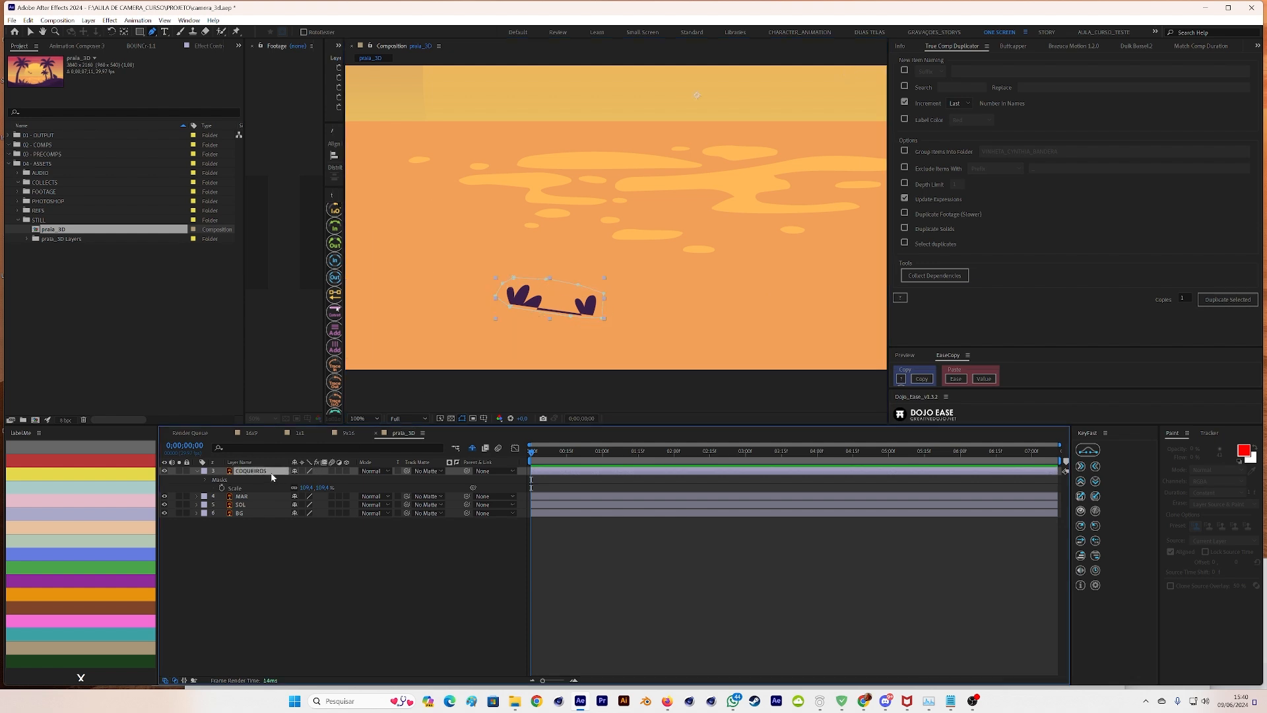
key(m)
click(321, 479)
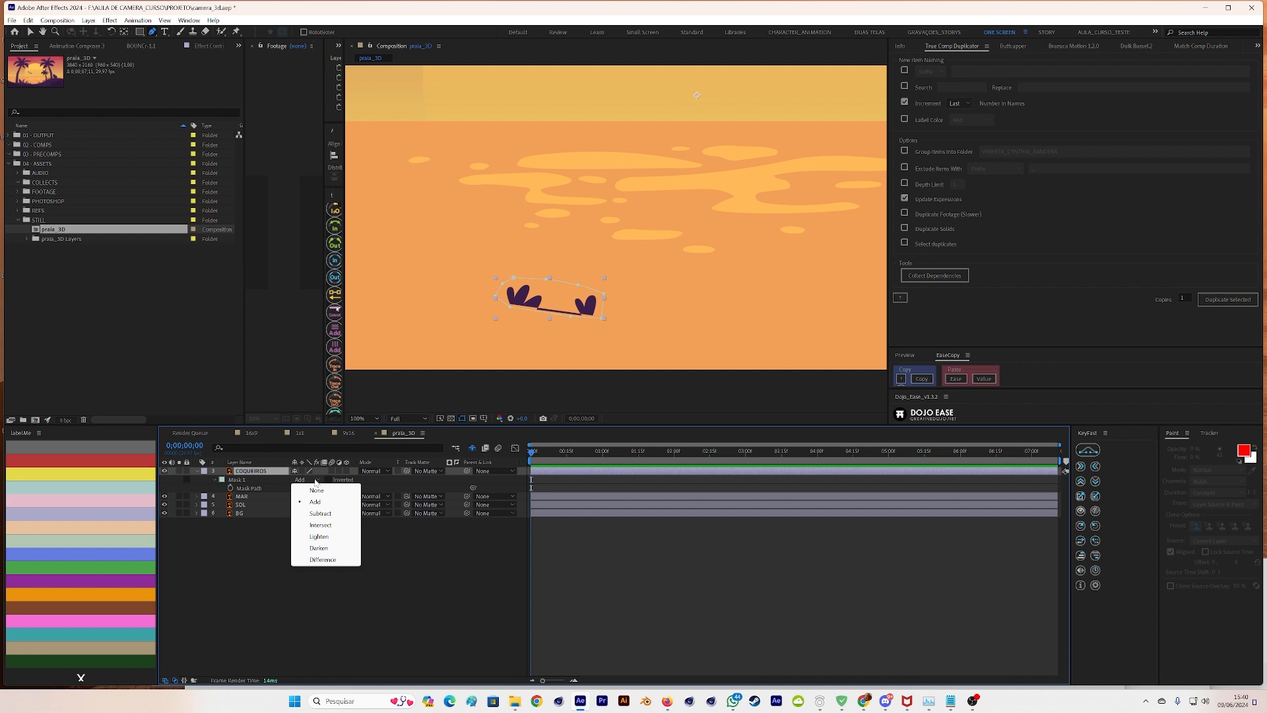
click(321, 513)
key(F2)
scroll(592, 310, down, 4)
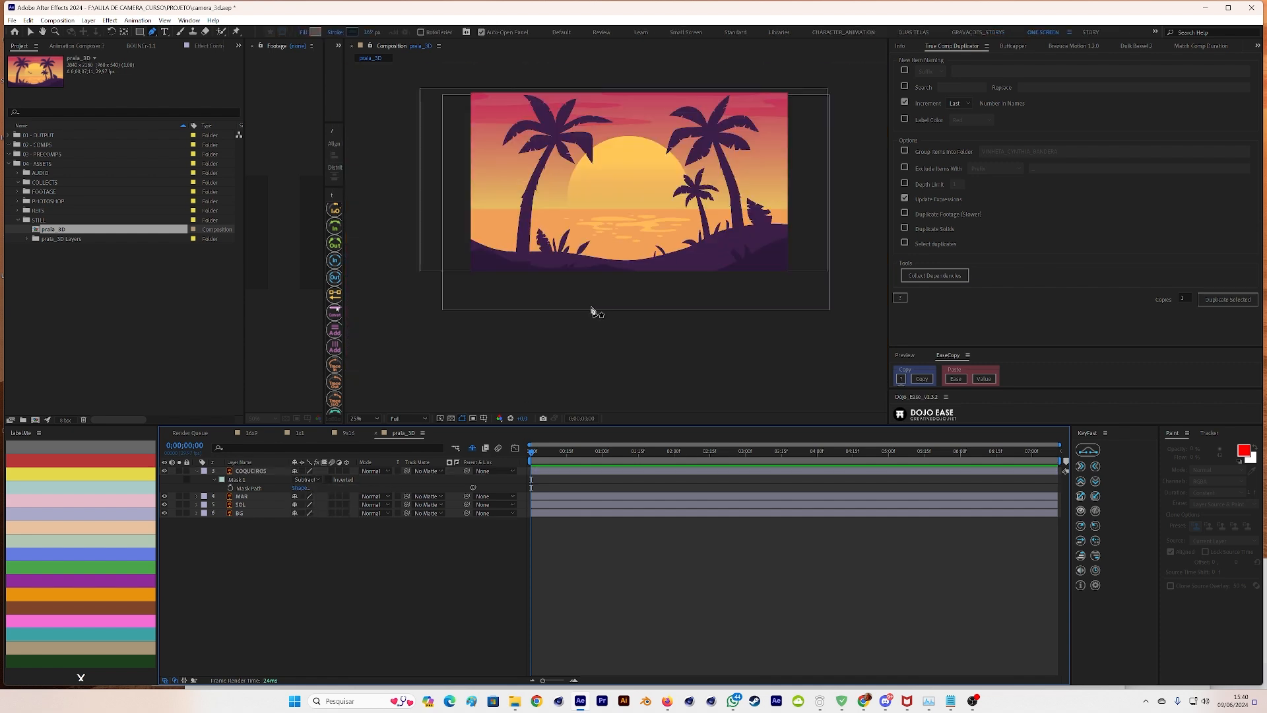
- Fit the composition in the viewer and collapse the COQUEIROS layer's mask properties
click(374, 417)
click(380, 438)
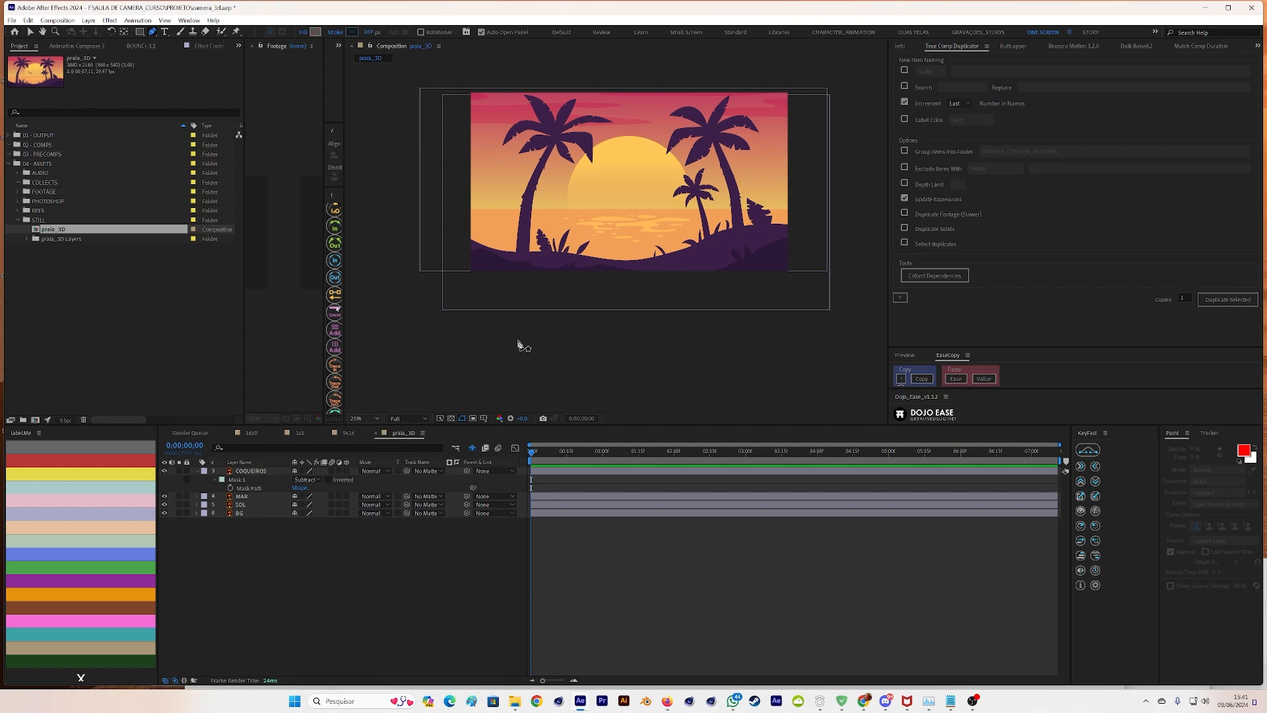
key(shift+slash)
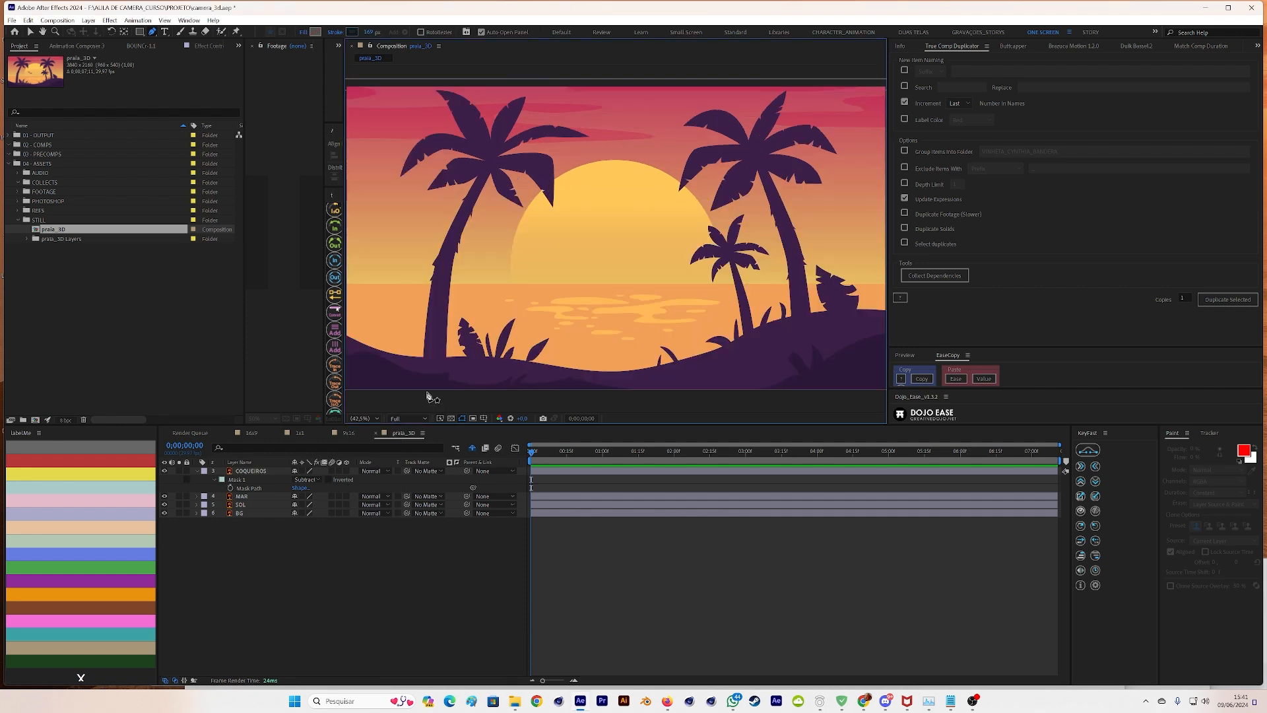
key(ctrl+a)
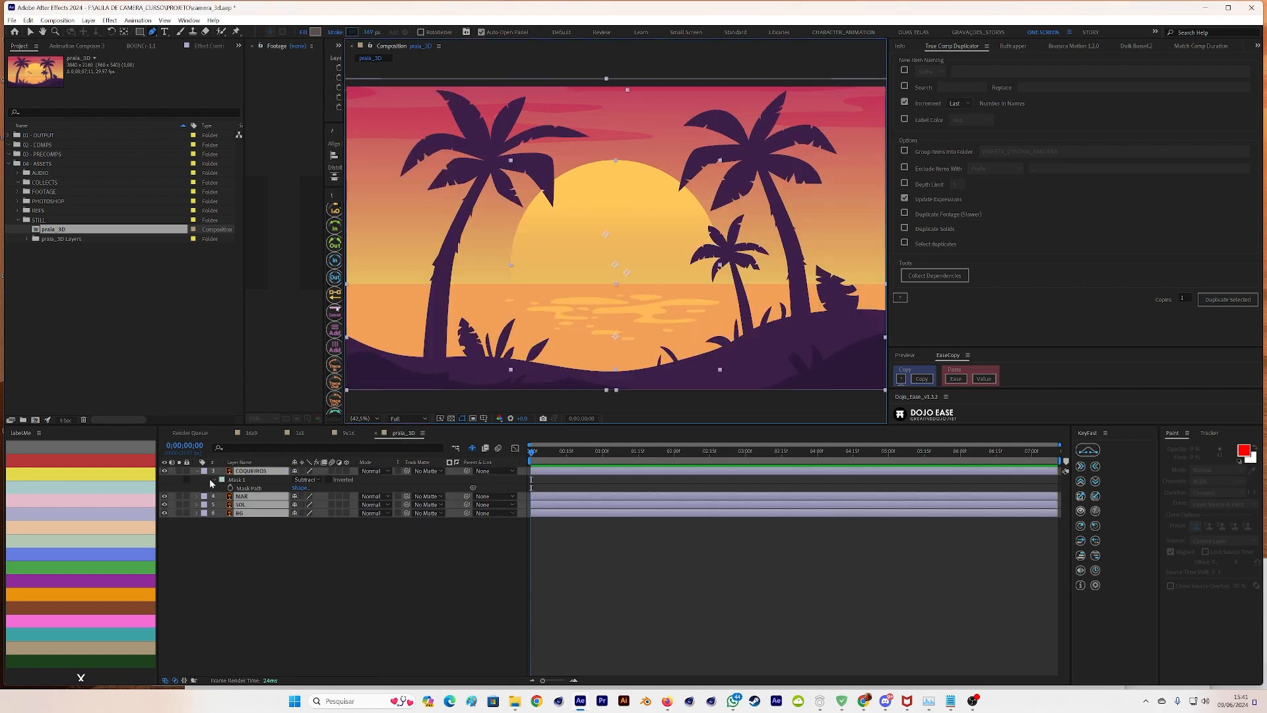
click(197, 471)
click(319, 555)
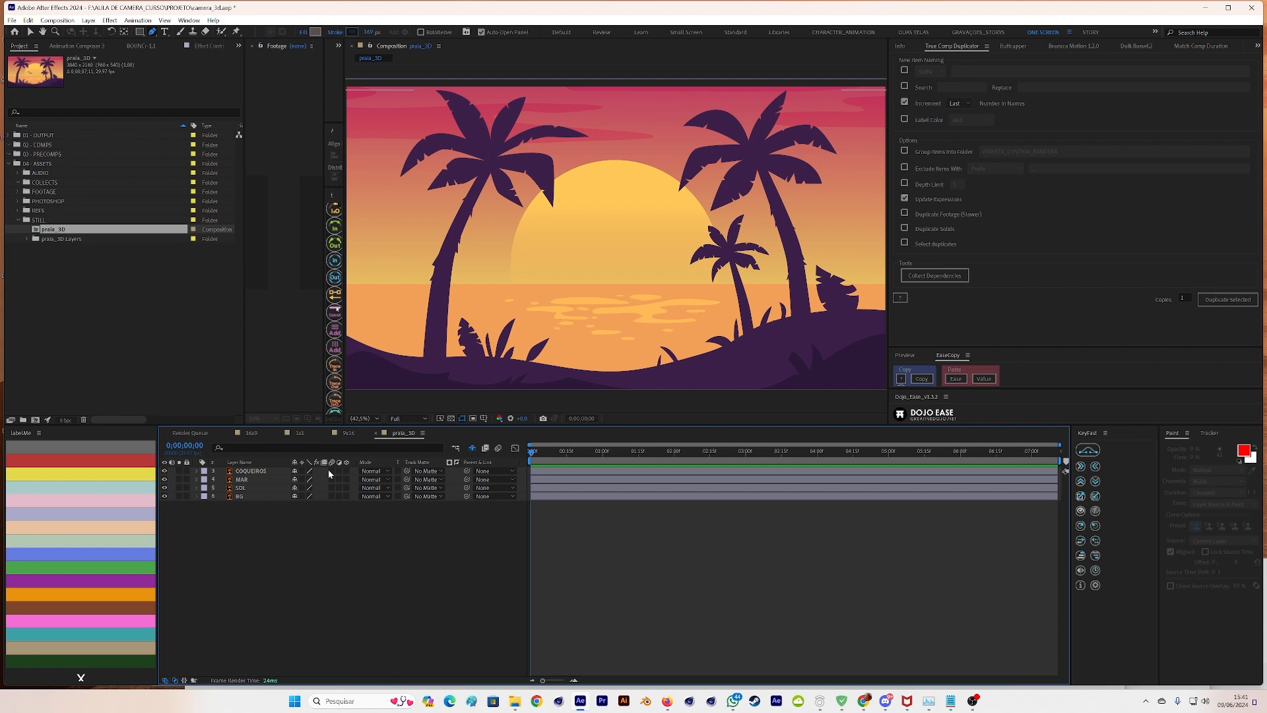
- Create a null object and parent the COQUEIROS, MAR, SOL and BG layers to it
key(ctrl+alt+shift+y)
click(262, 479)
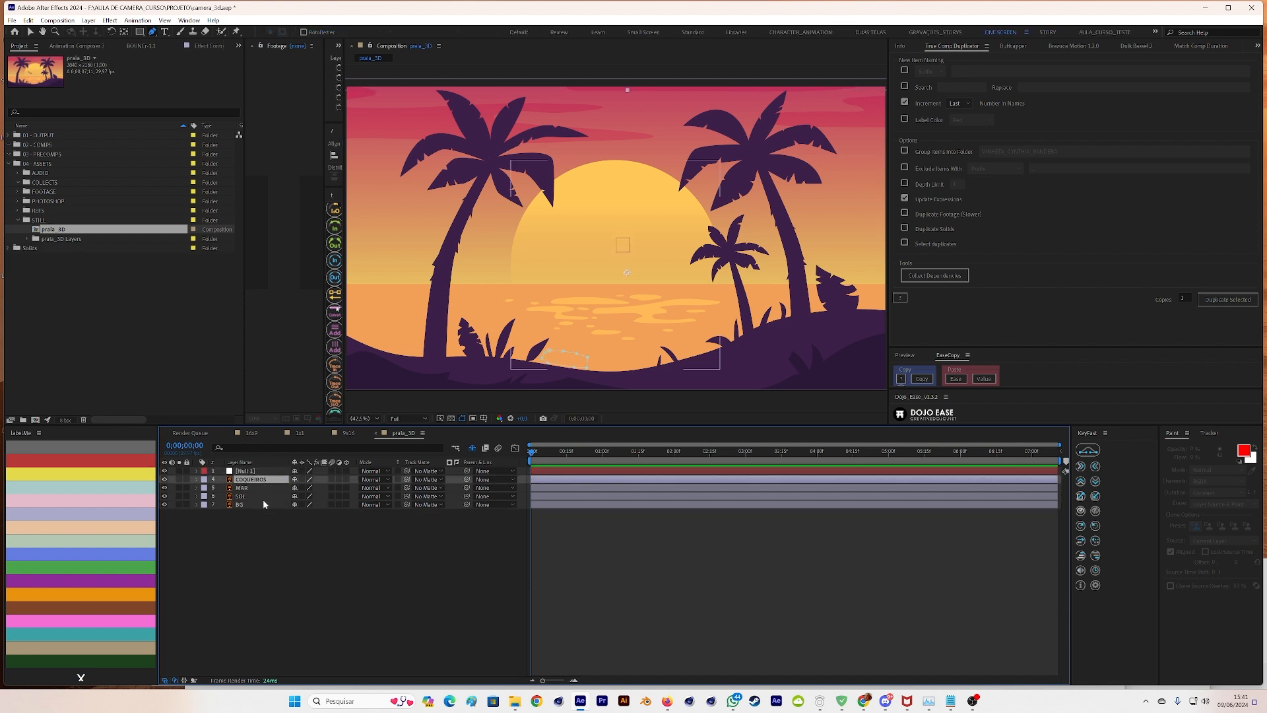
shift+click(290, 506)
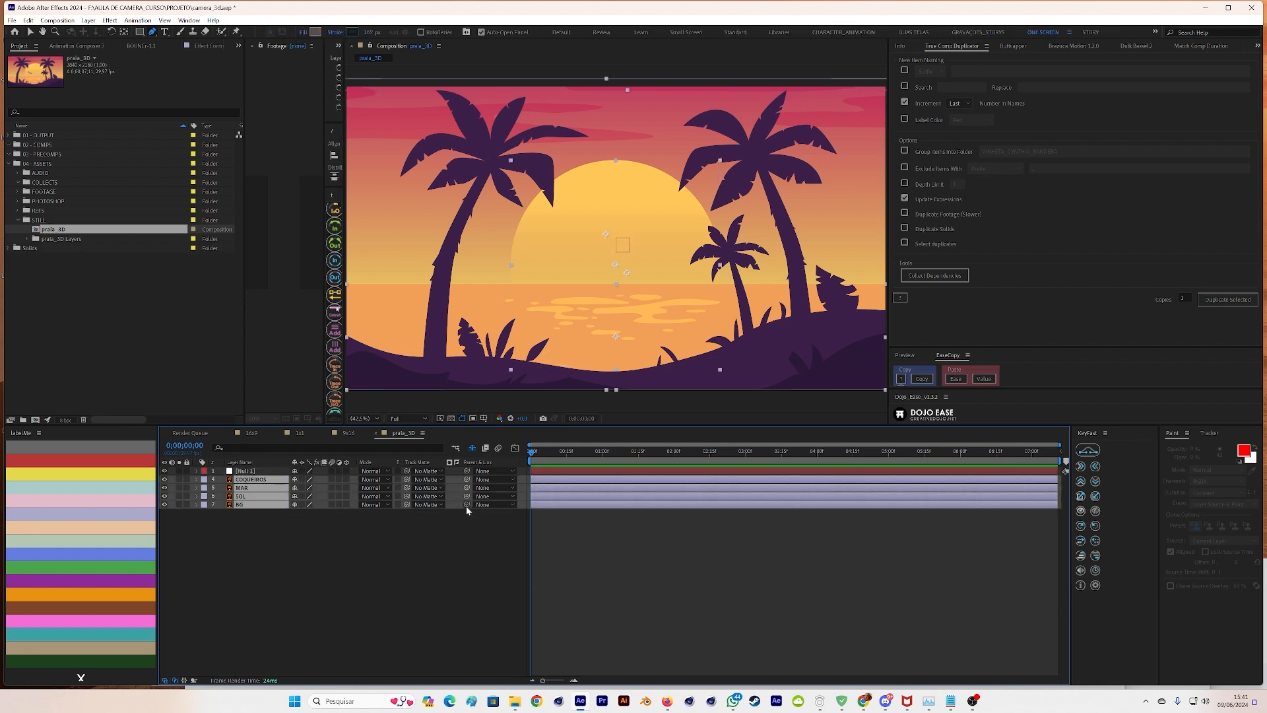
drag(467, 504, 260, 471)
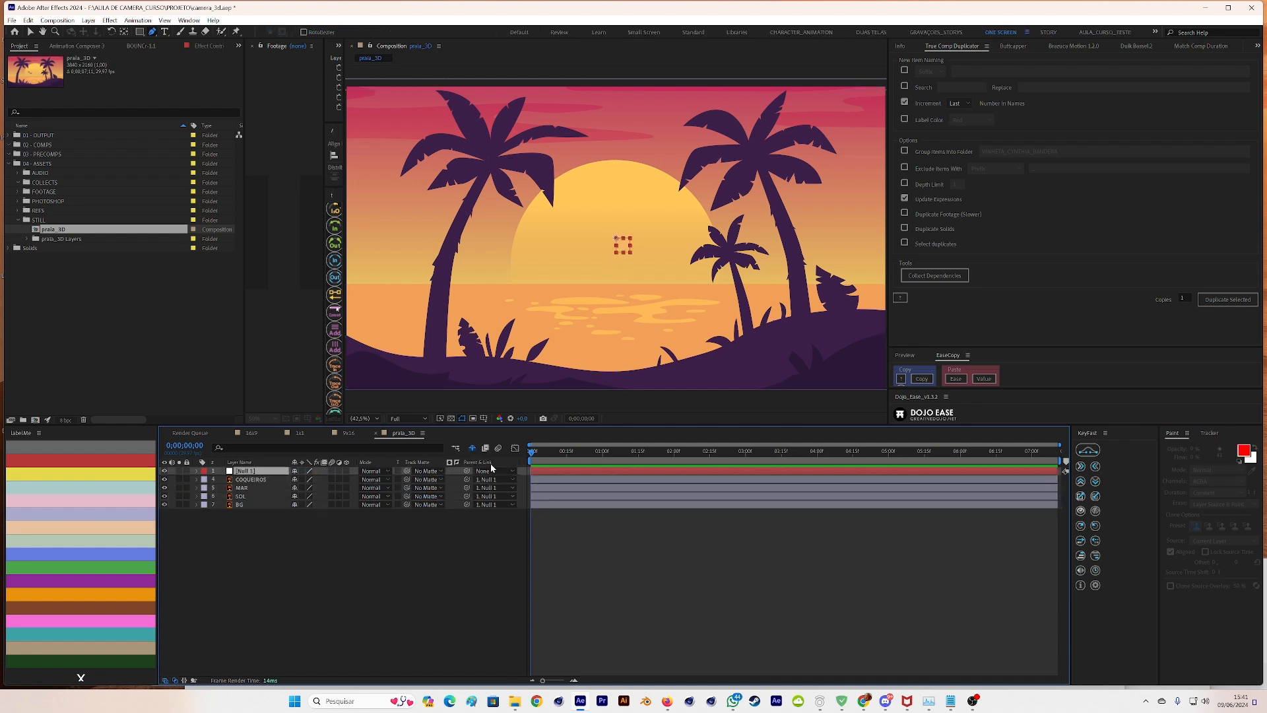
- Keyframe the null's scale from an enlarged close-up at the start to 100% at 1 second
key(alt+shift+s)
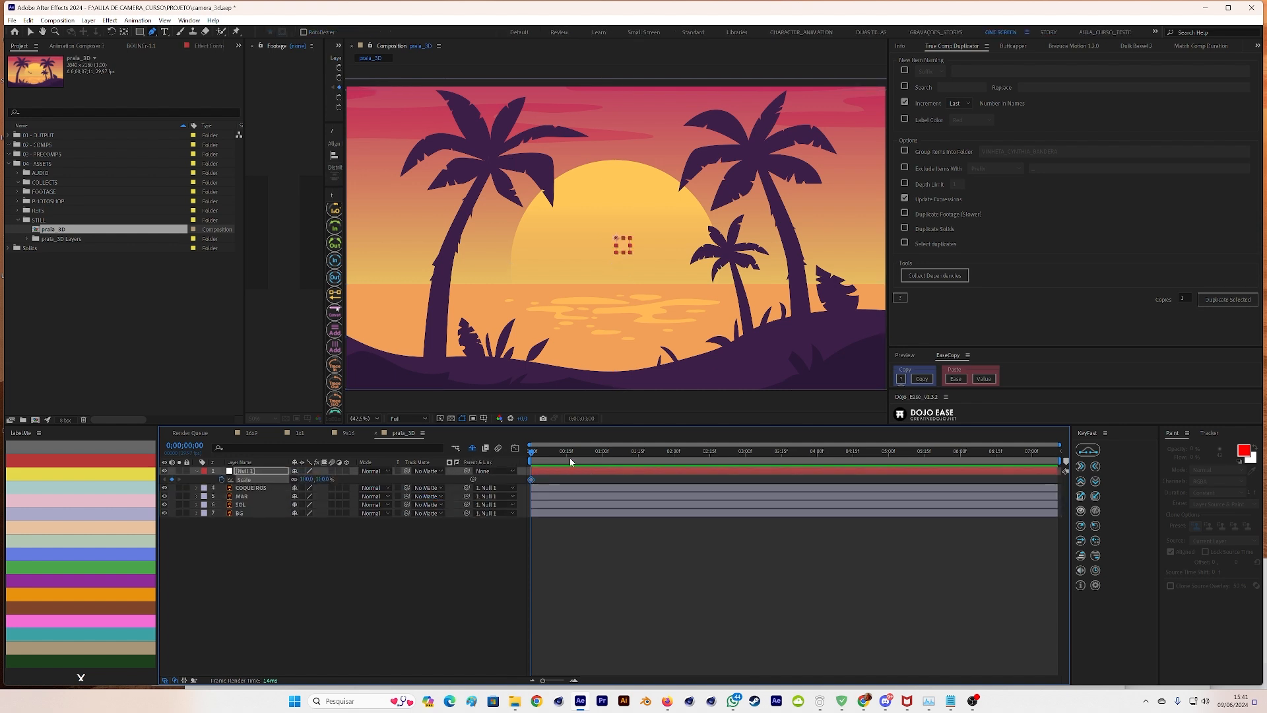
drag(569, 457, 519, 460)
key(alt+shift+s)
drag(315, 484, 552, 482)
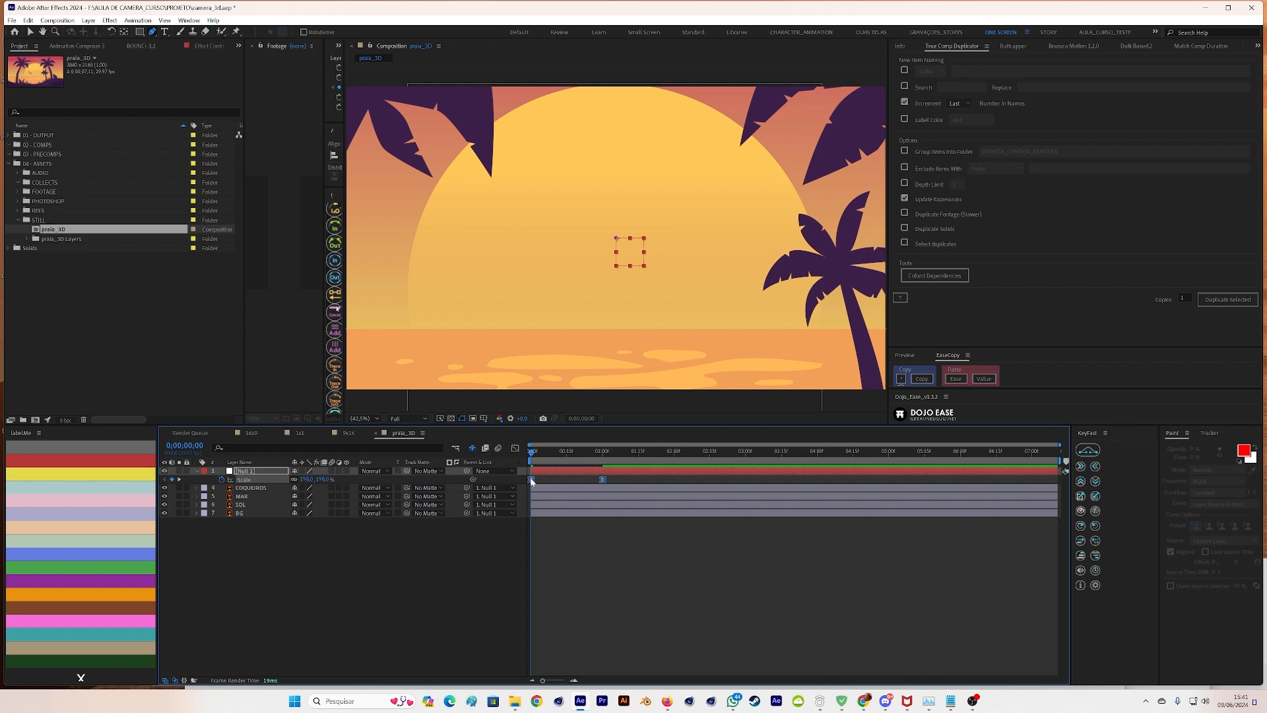
- Smooth the null's scale speed curve towards the end keyframe in the Graph Editor and preview the zoom-out
click(517, 450)
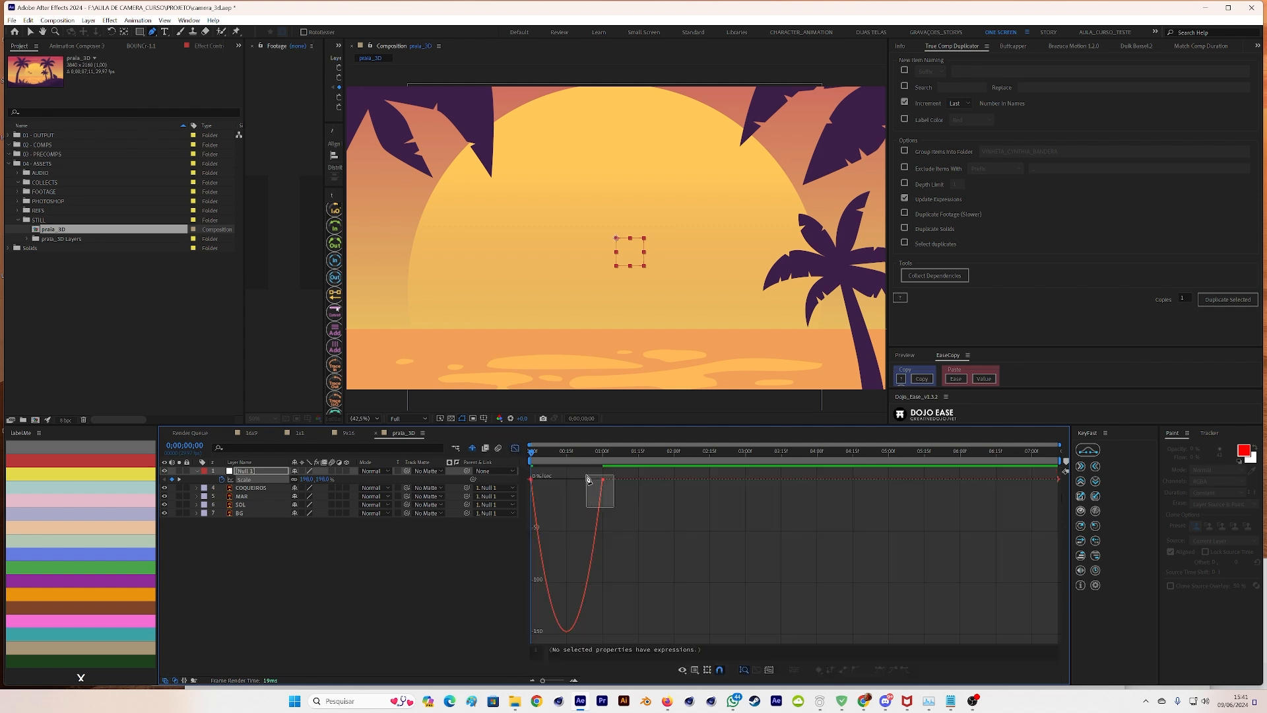
click(515, 449)
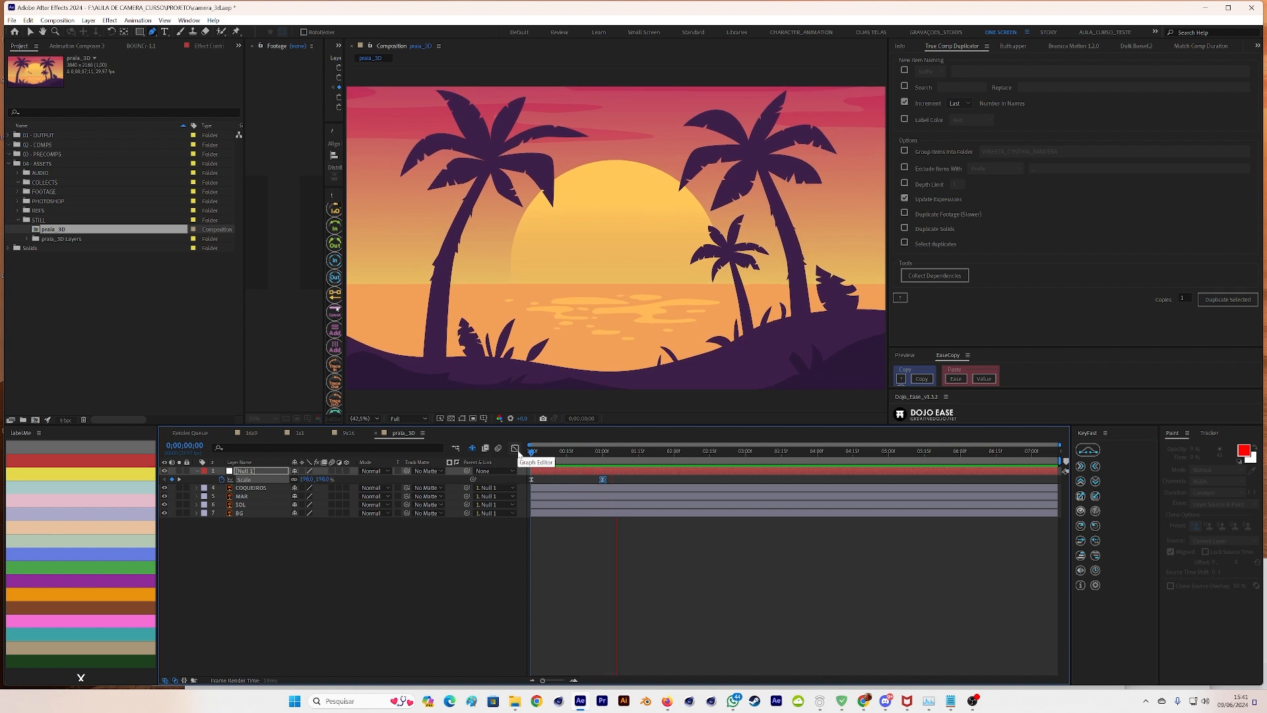
key(space)
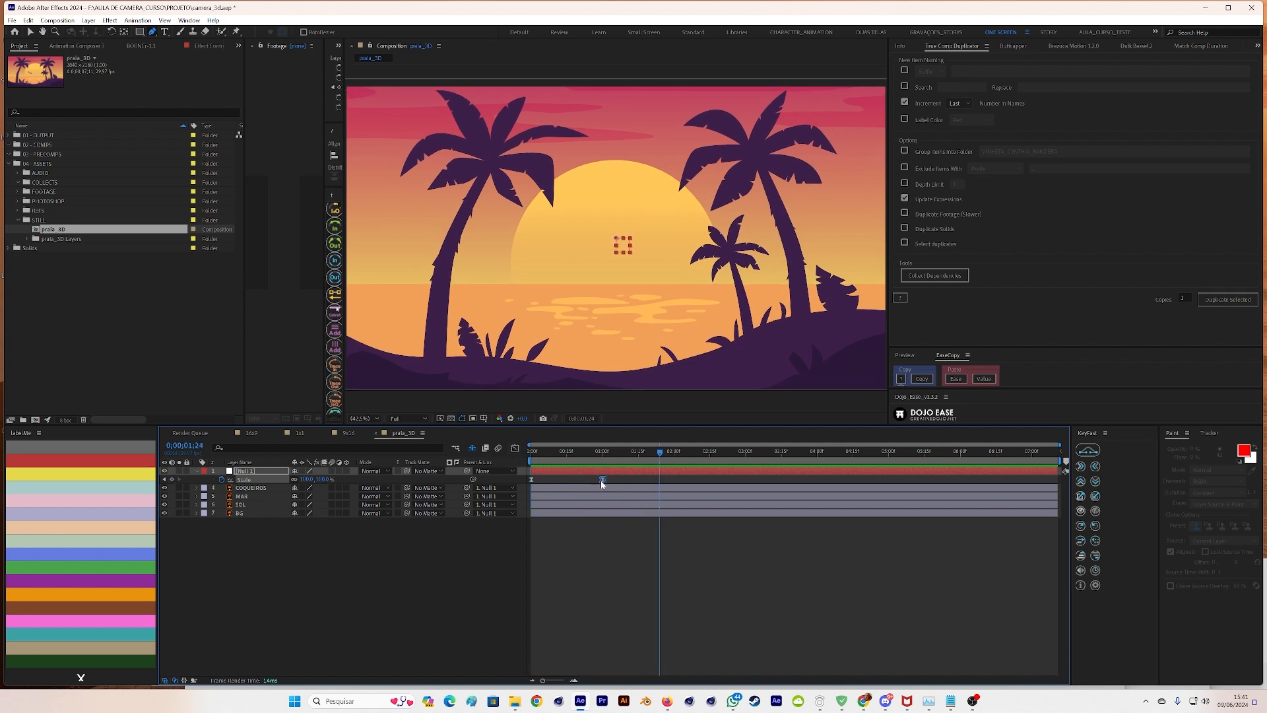
- Move the null's final scale keyframe to 2 seconds and preview the slower zoom-out
drag(602, 480, 674, 481)
key(space)
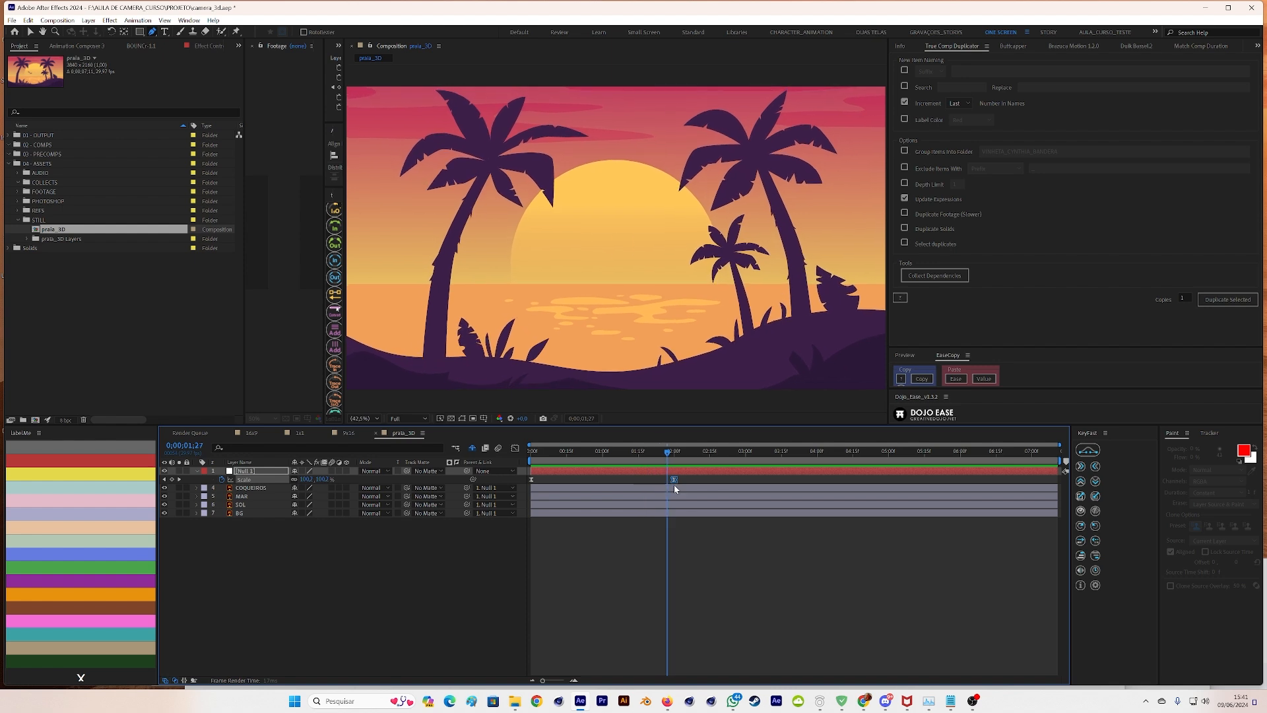
key(space)
- Lengthen the ease out of the null's first scale keyframe in the Graph Editor and preview the animation
click(516, 448)
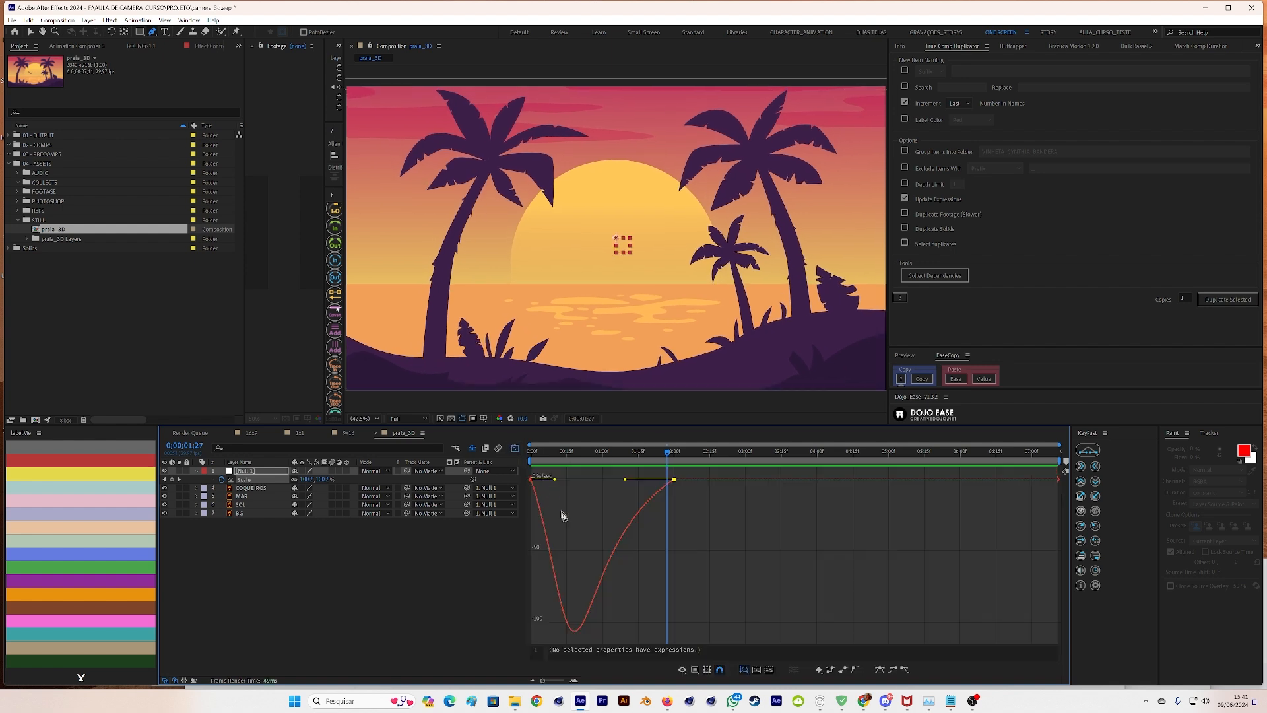
drag(555, 479, 617, 480)
click(670, 510)
key(space)
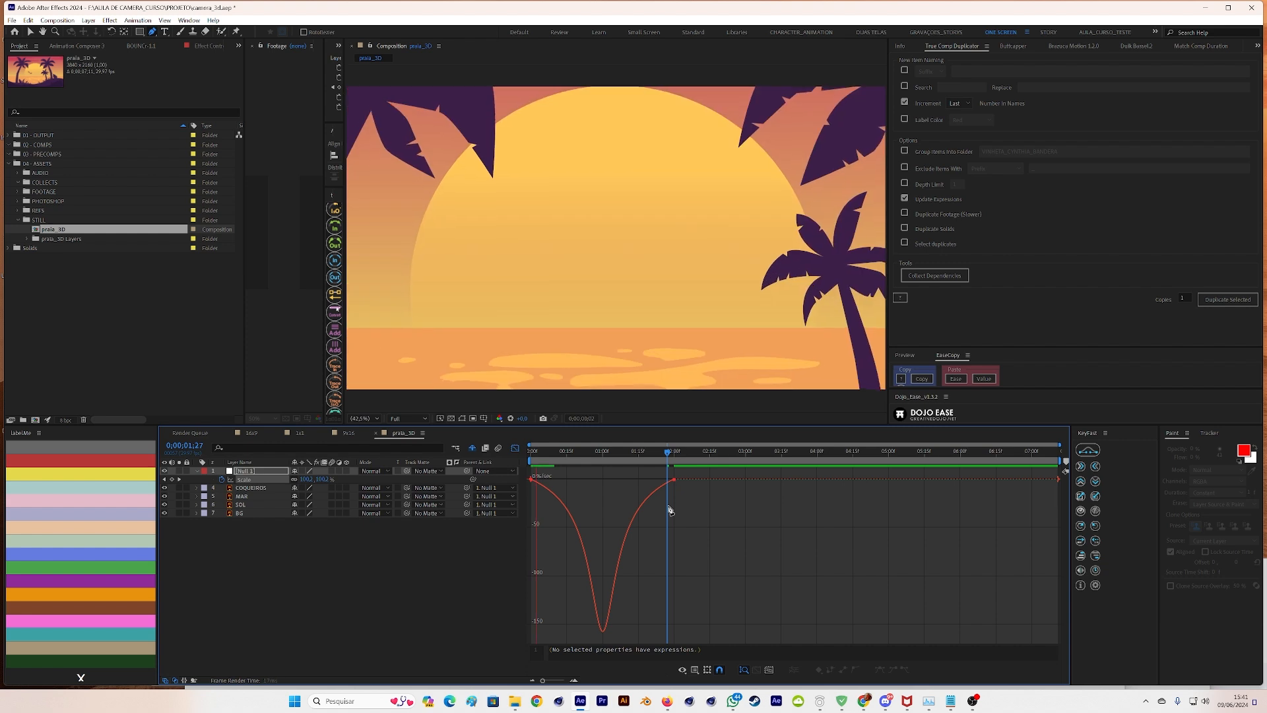
click(515, 448)
key(space)
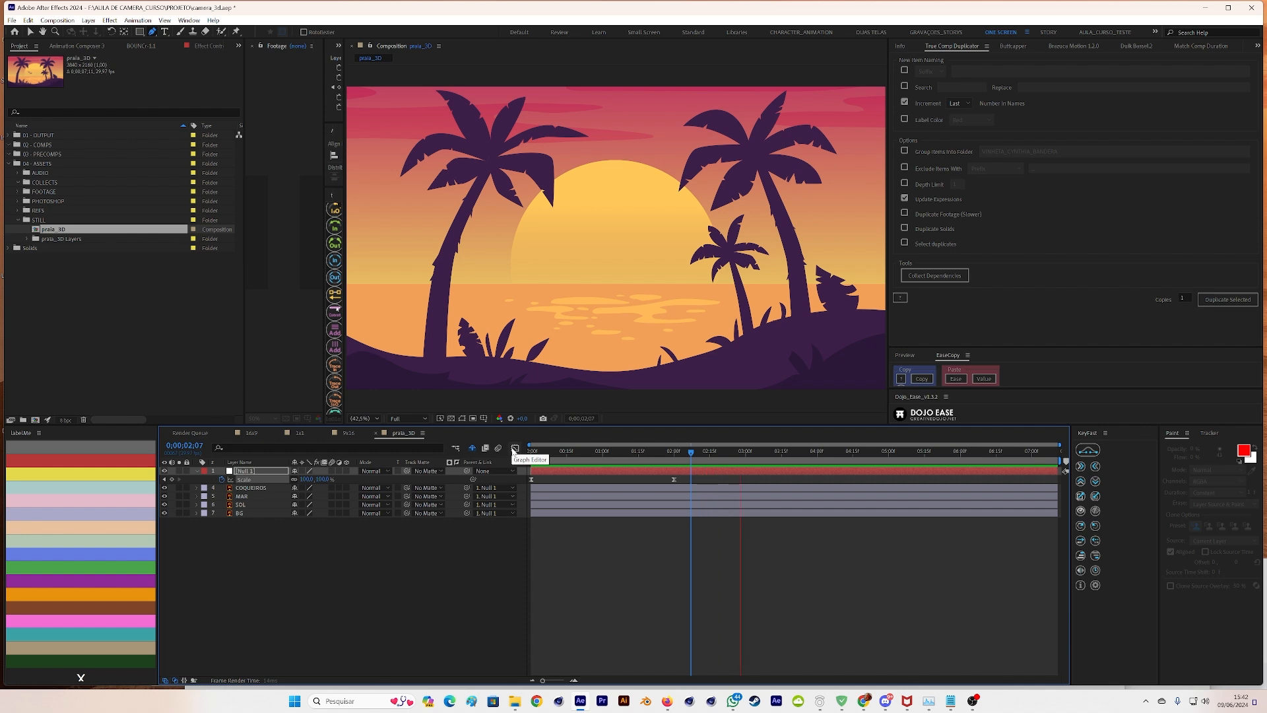
key(space)
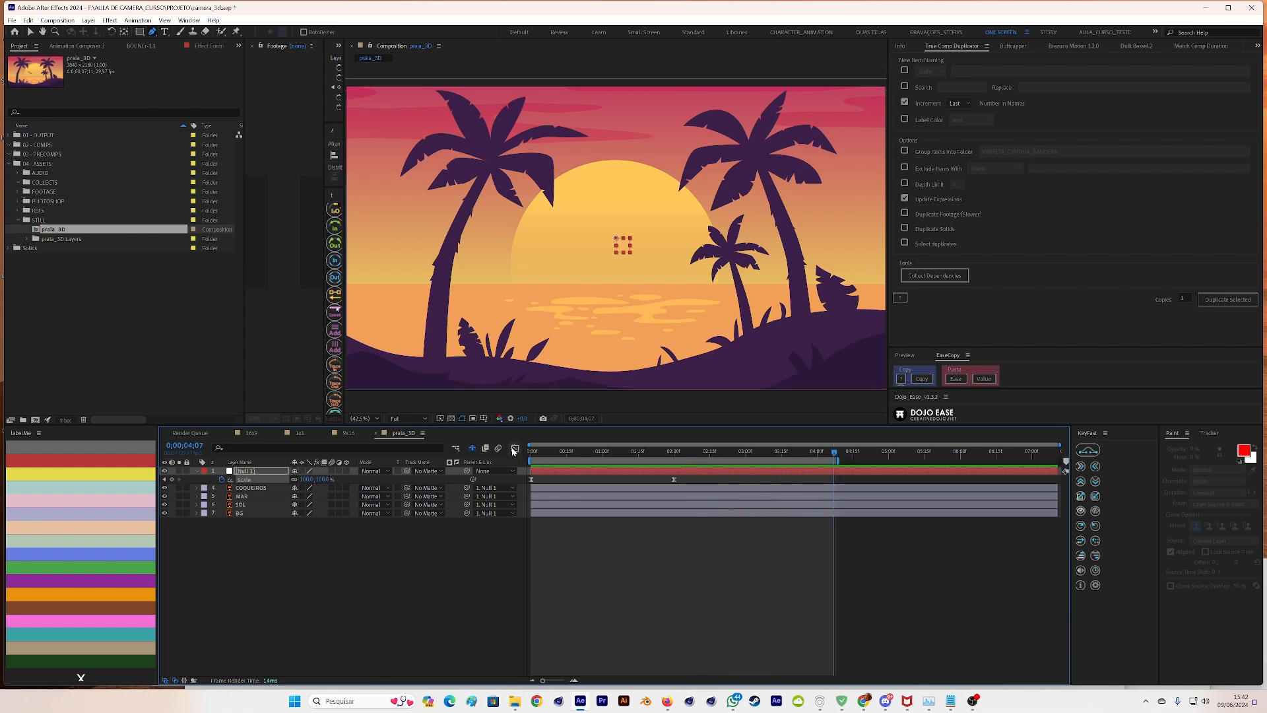
- Preview the scale zoom in praia_3D, and duplicate the composition in the project's STILL folder
key(space)
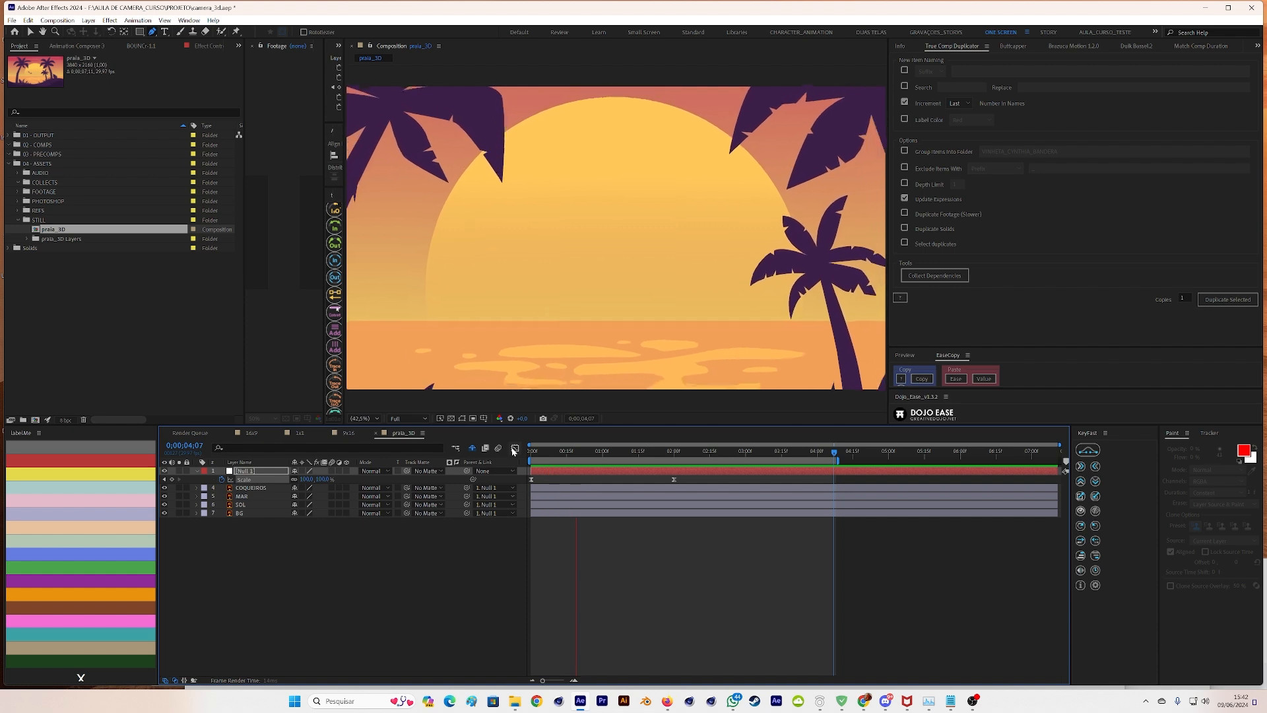
click(466, 576)
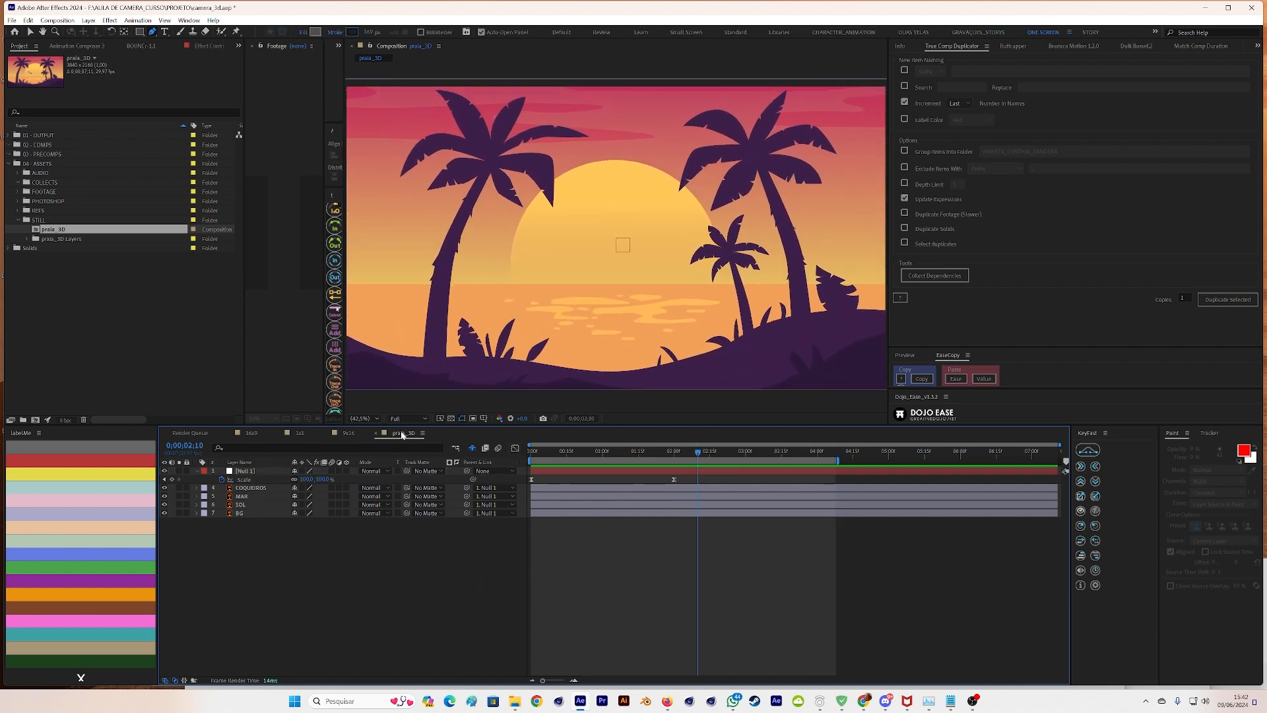
click(84, 232)
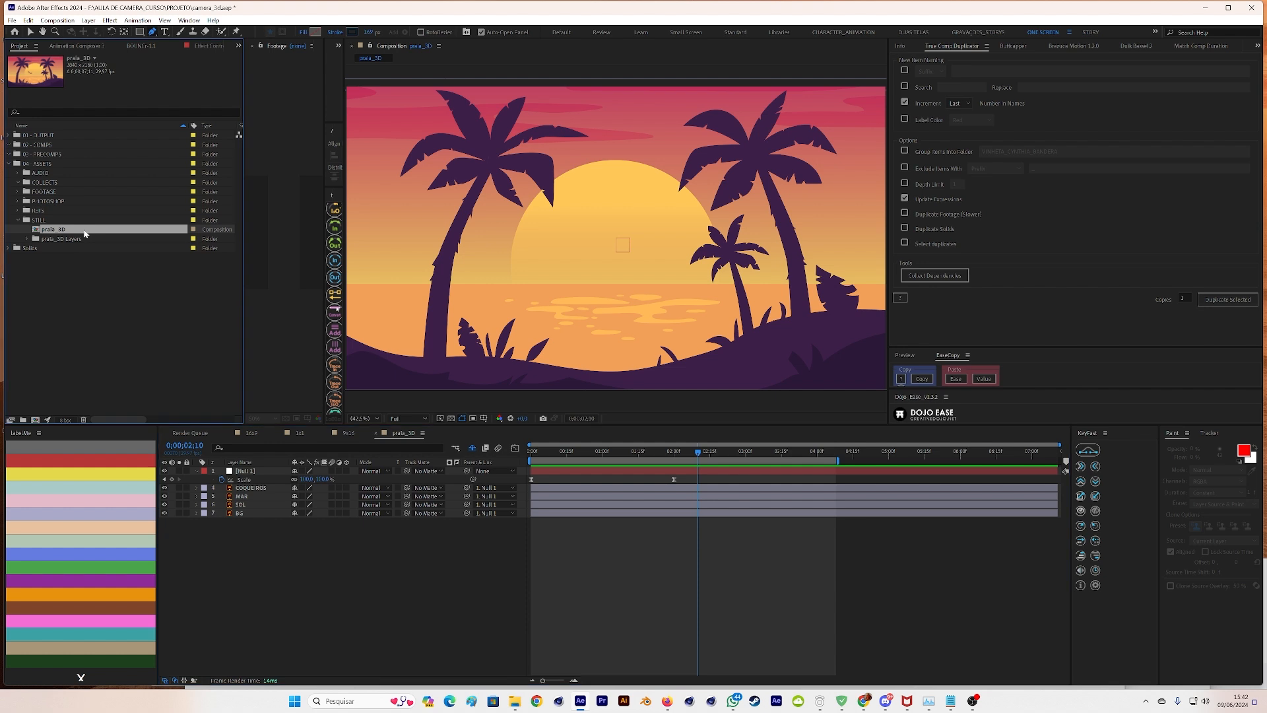
key(ctrl+d)
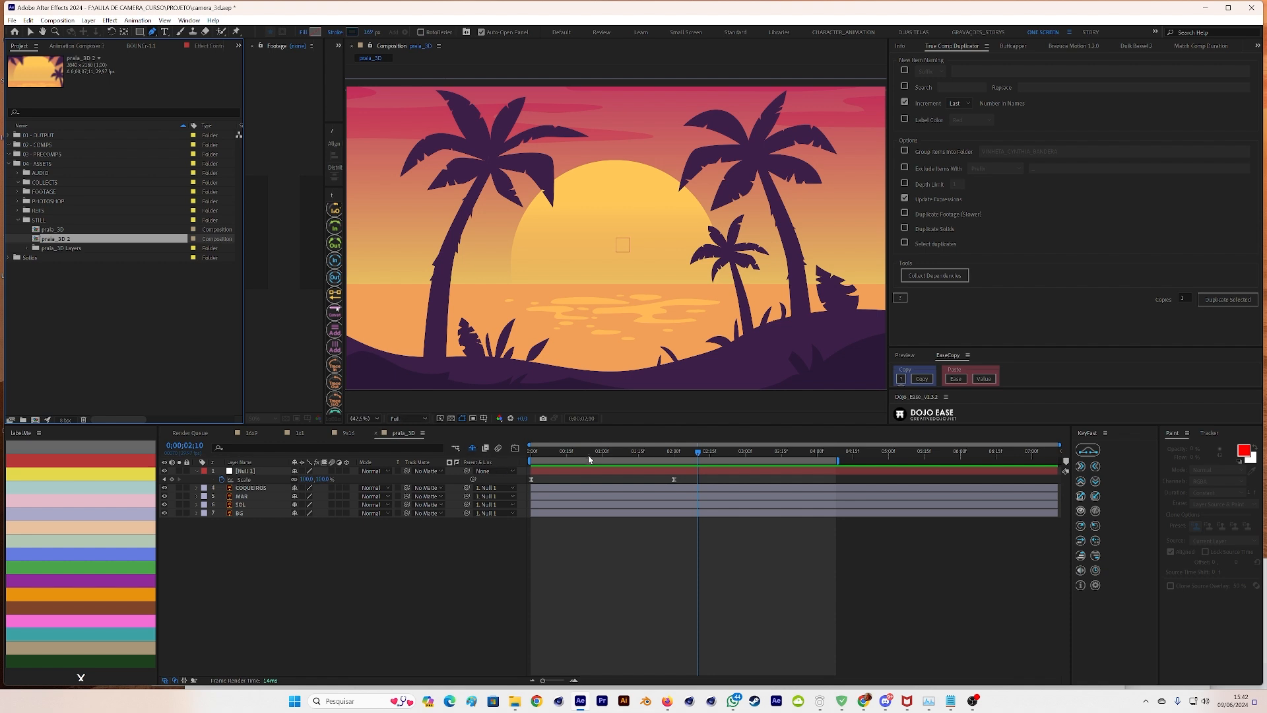
drag(589, 460, 661, 462)
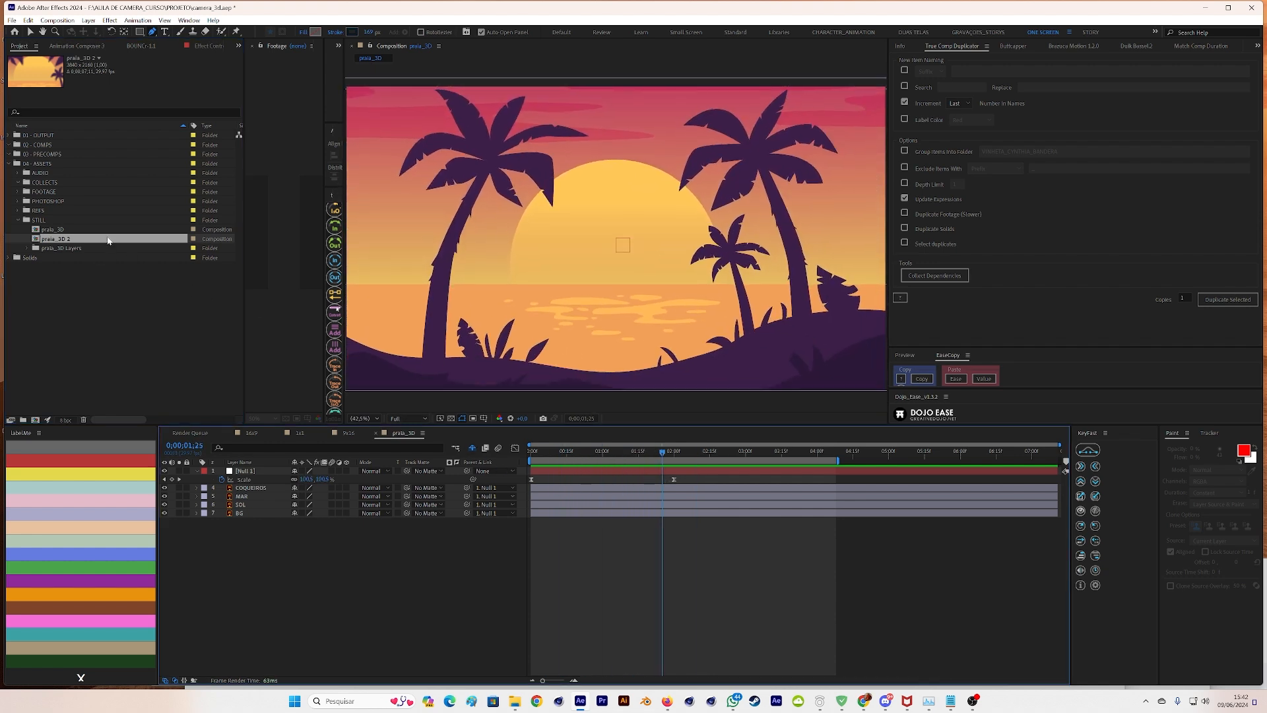
- Open the duplicated beach composition and delete its Null 1 layer
double_click(109, 241)
drag(683, 452, 686, 473)
click(693, 471)
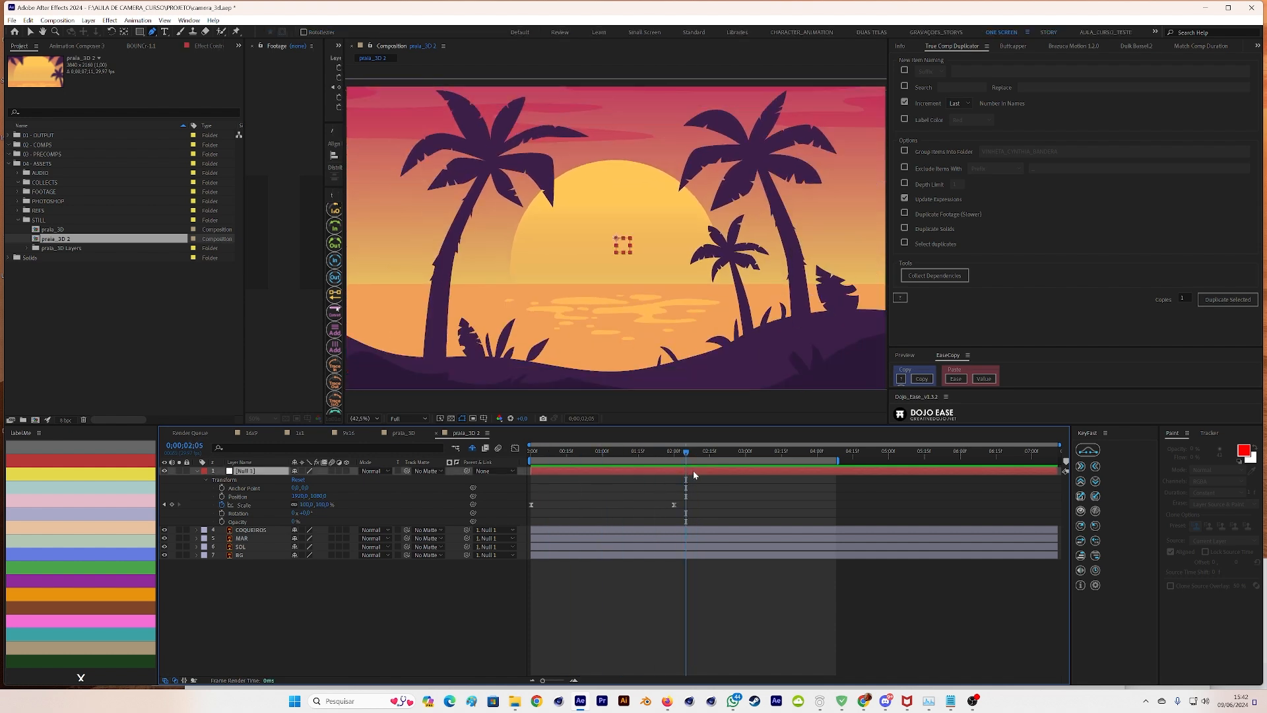
key(Delete)
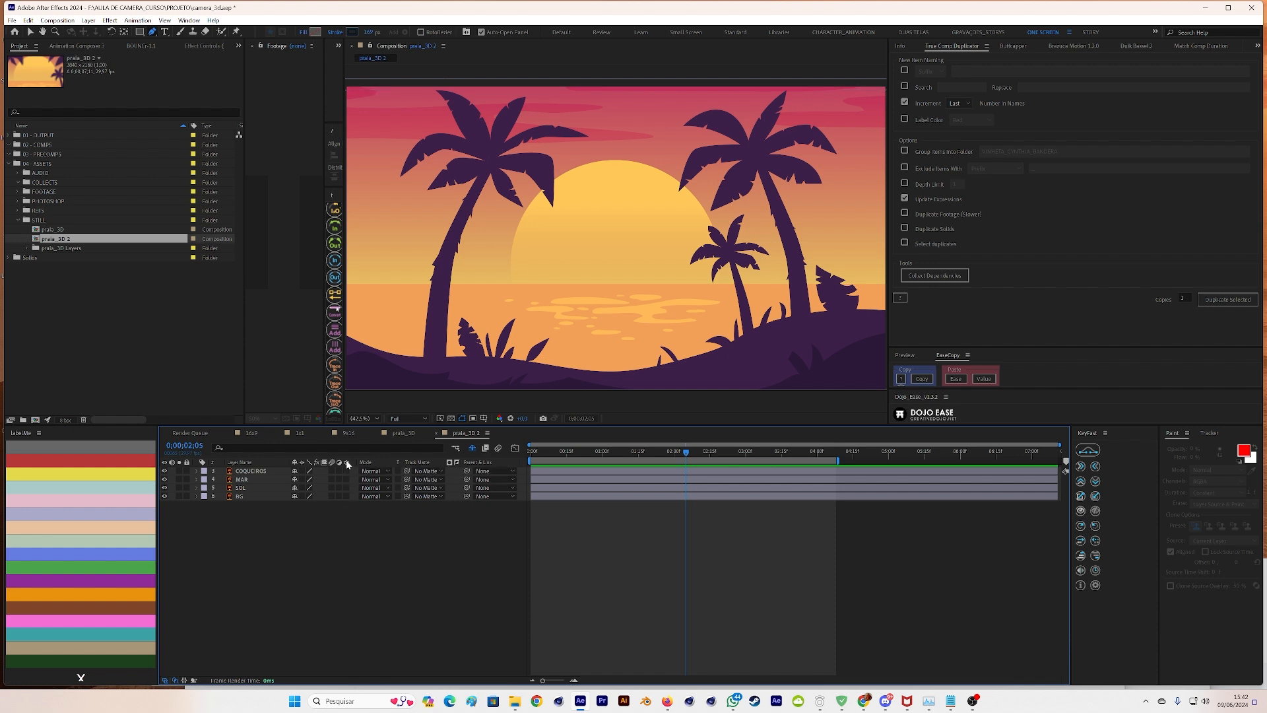
- Make the COQUEIROS, MAR and SOL layers 3D, keeping the BG layer 2D
drag(346, 470, 348, 508)
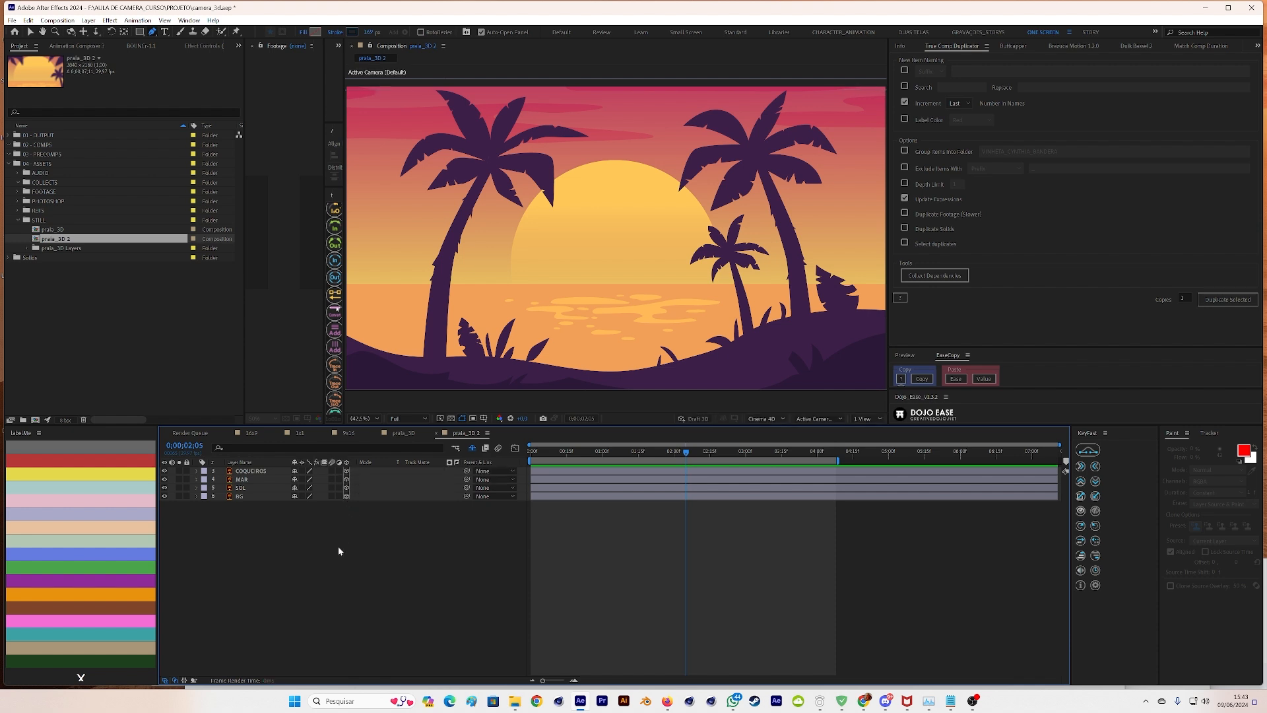
click(260, 497)
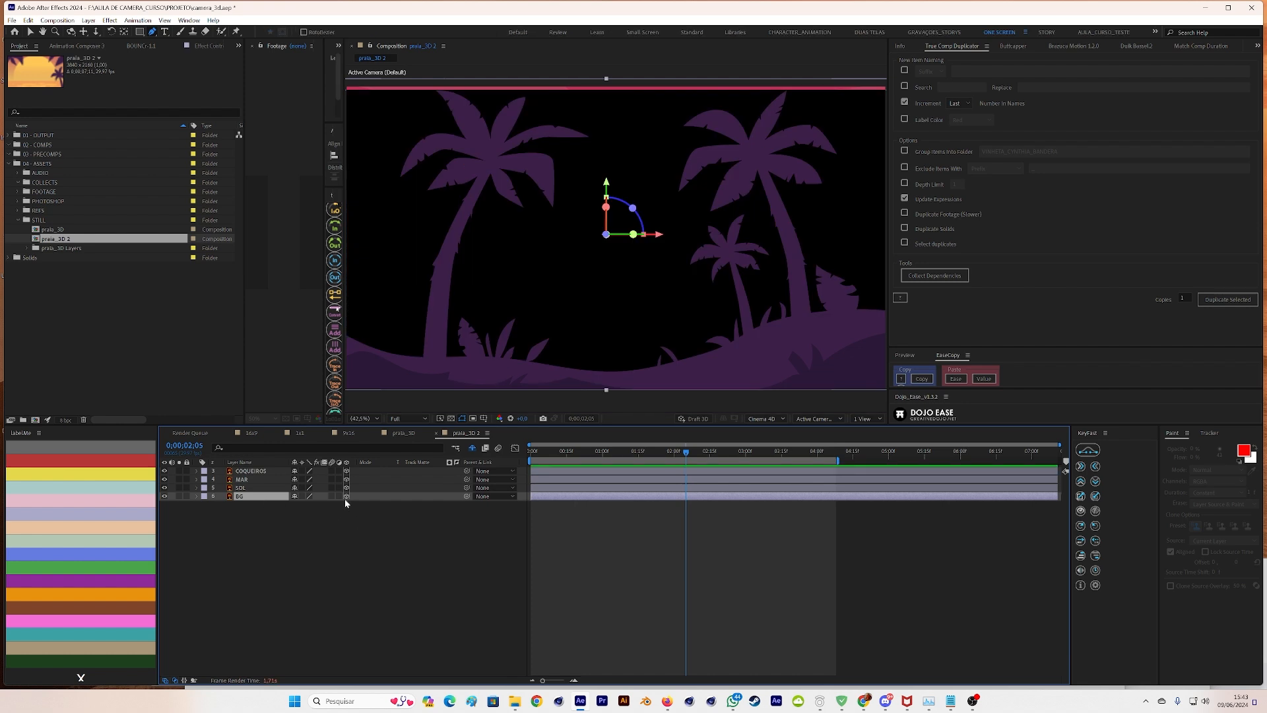
click(346, 497)
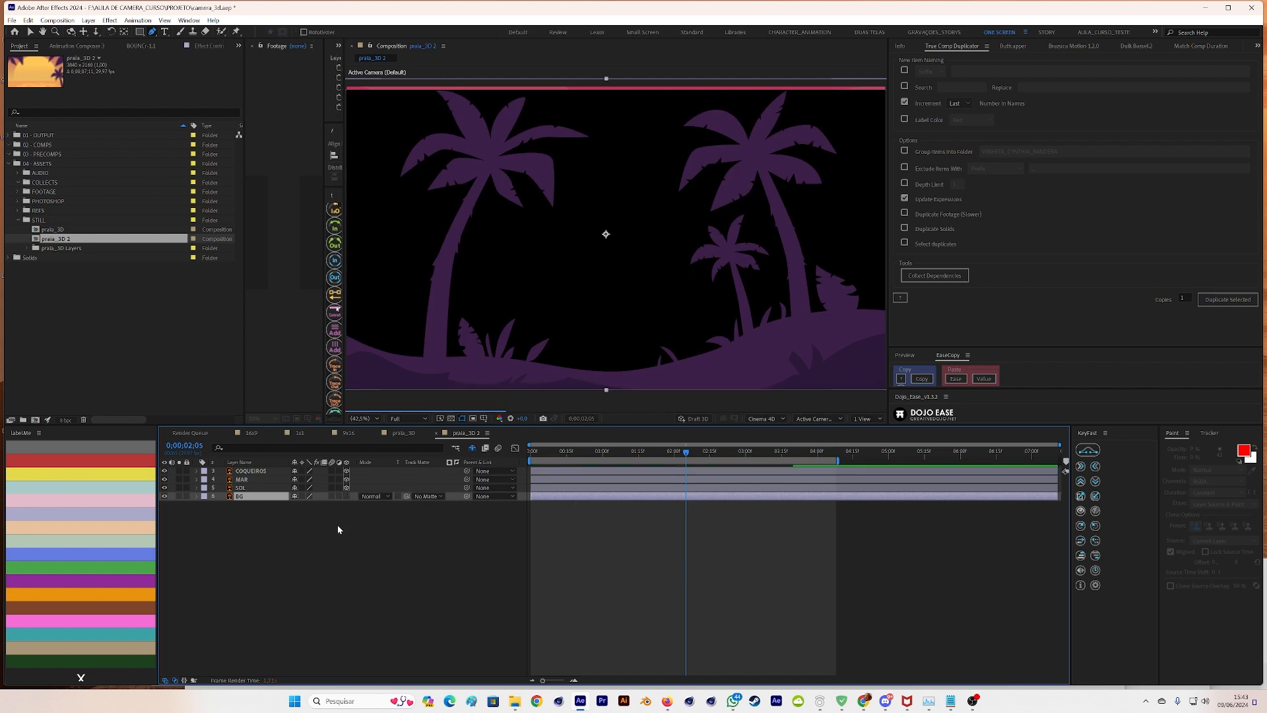
click(338, 525)
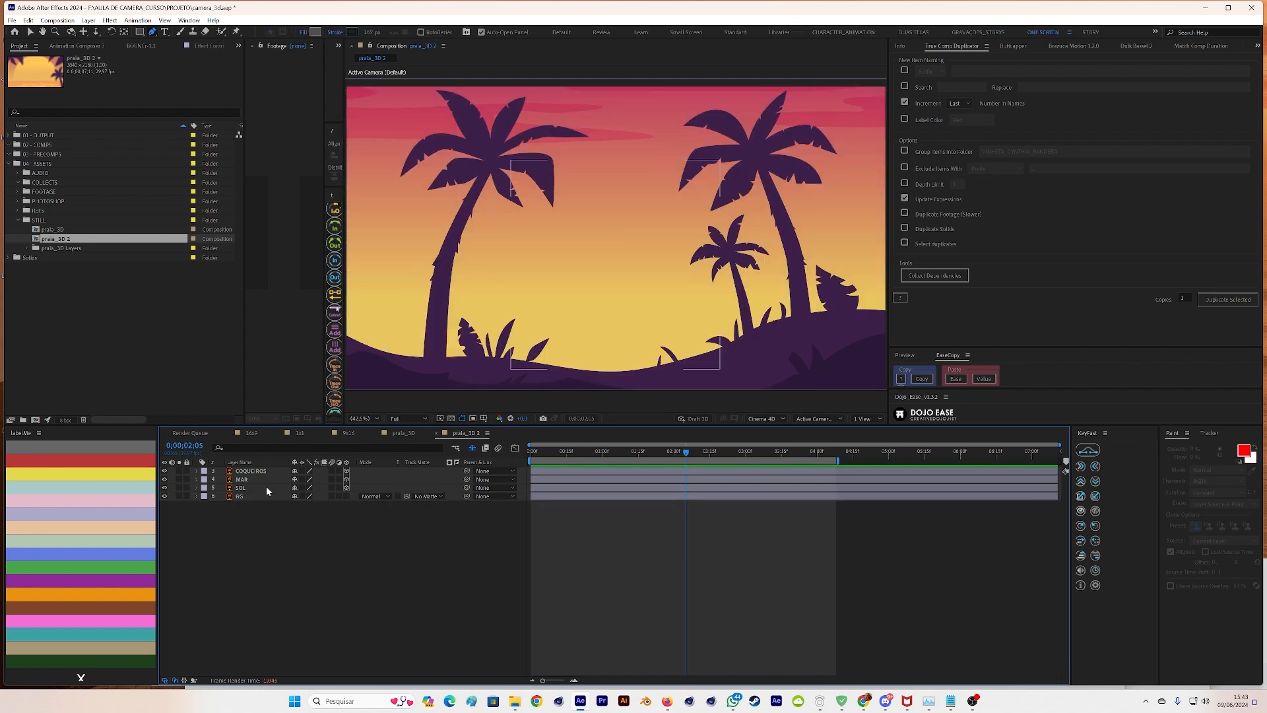
click(267, 487)
key(comma)
key(comma)
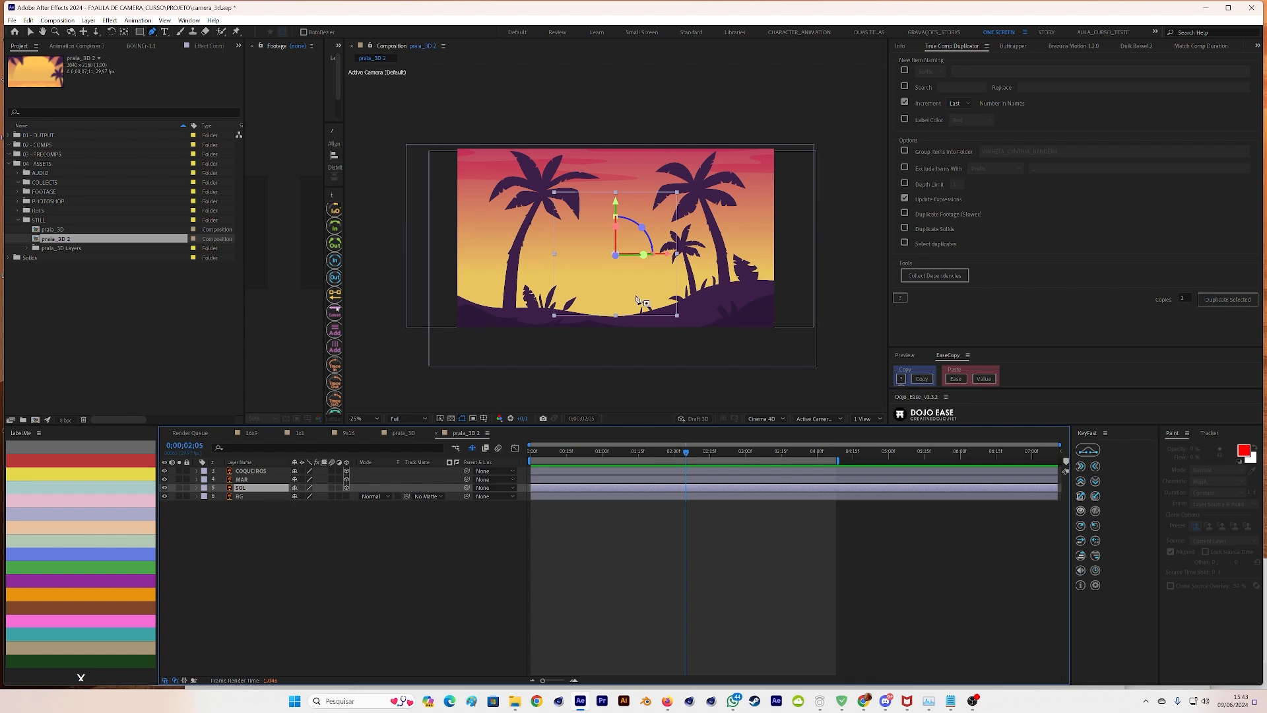
click(614, 256)
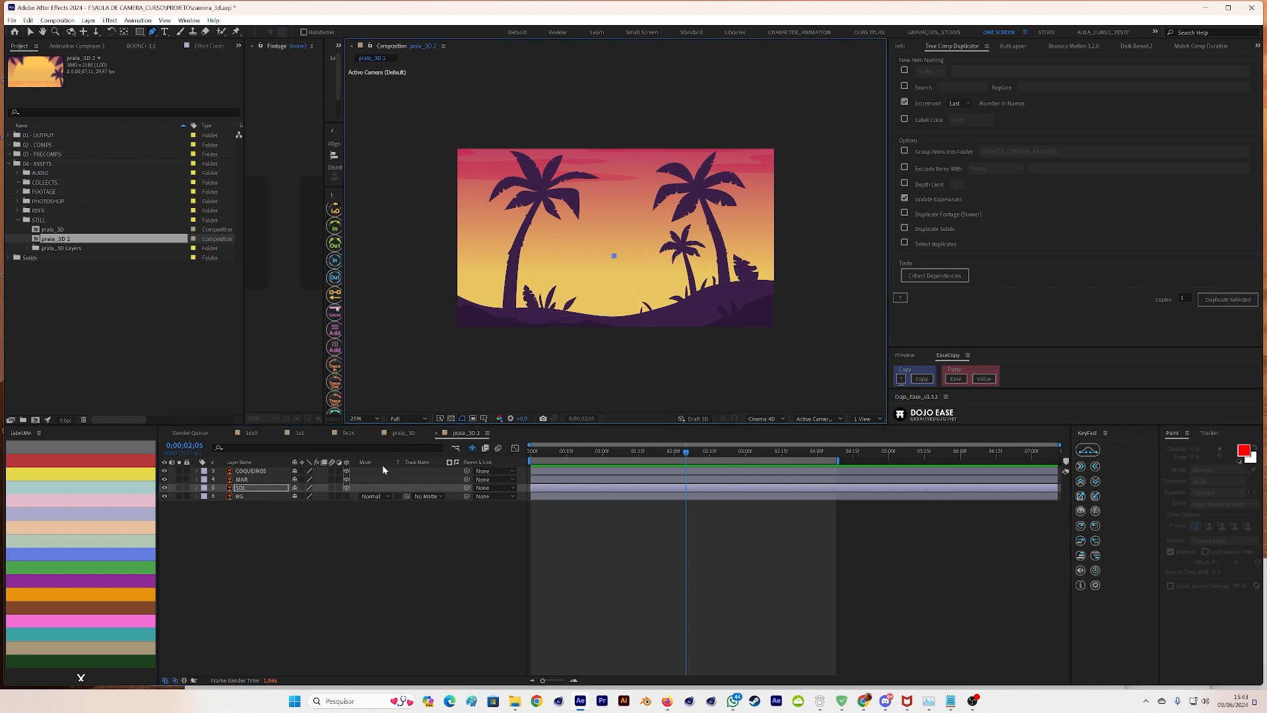
key(ctrl+z)
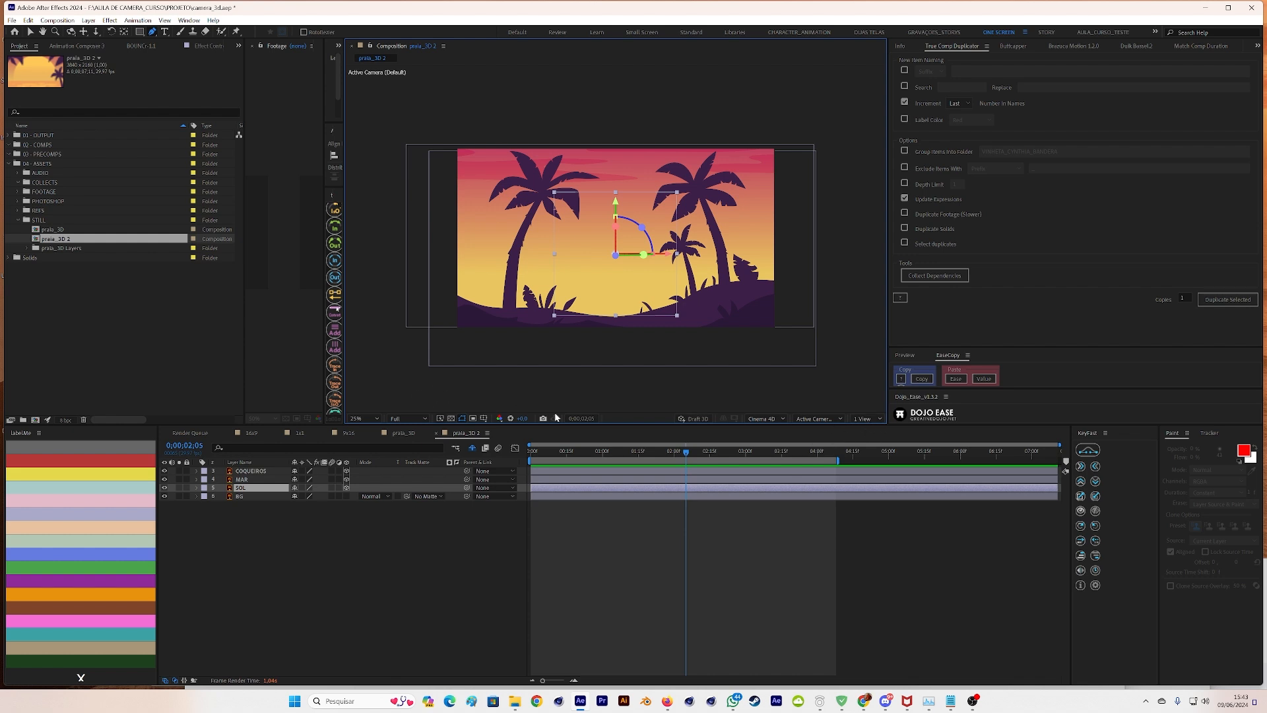
- Set the composition's 3D renderer to Classic 3D
click(773, 425)
click(771, 464)
click(764, 419)
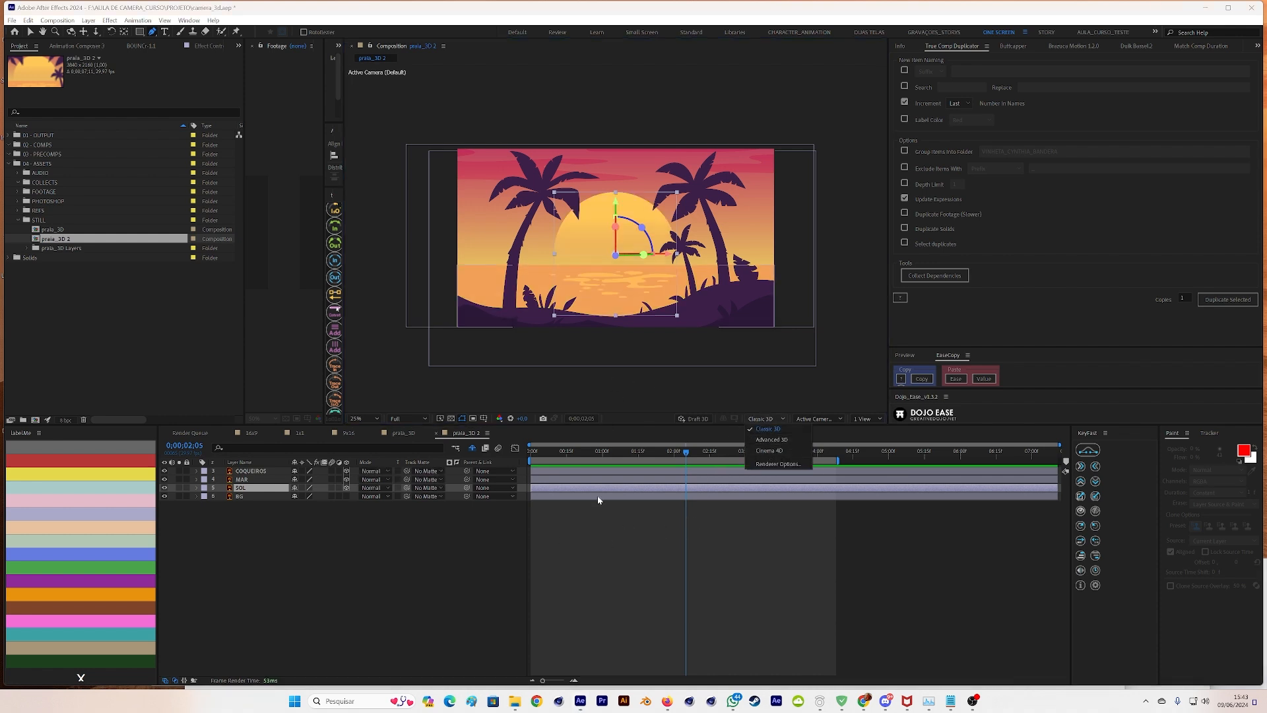
click(600, 521)
click(599, 521)
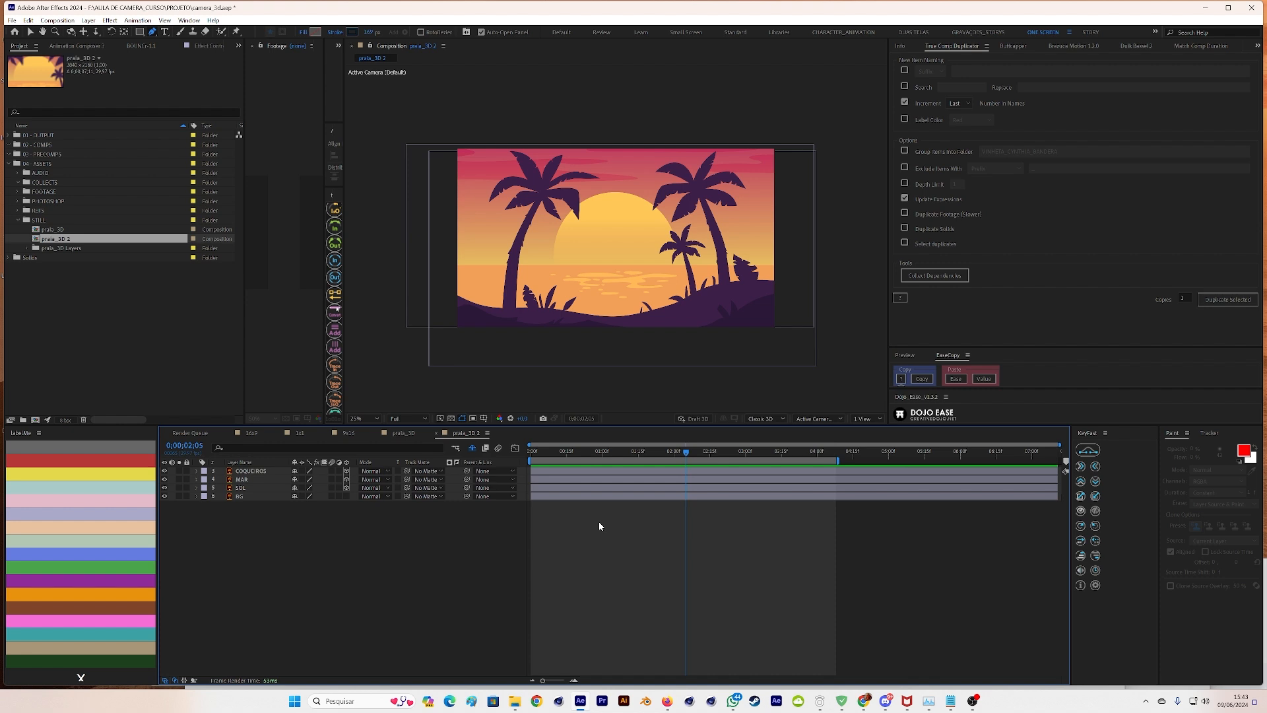
- Examine the 3D Transform properties of the COQUEIROS layer, including its position, orientation and rotation axes
click(256, 471)
click(261, 480)
click(258, 487)
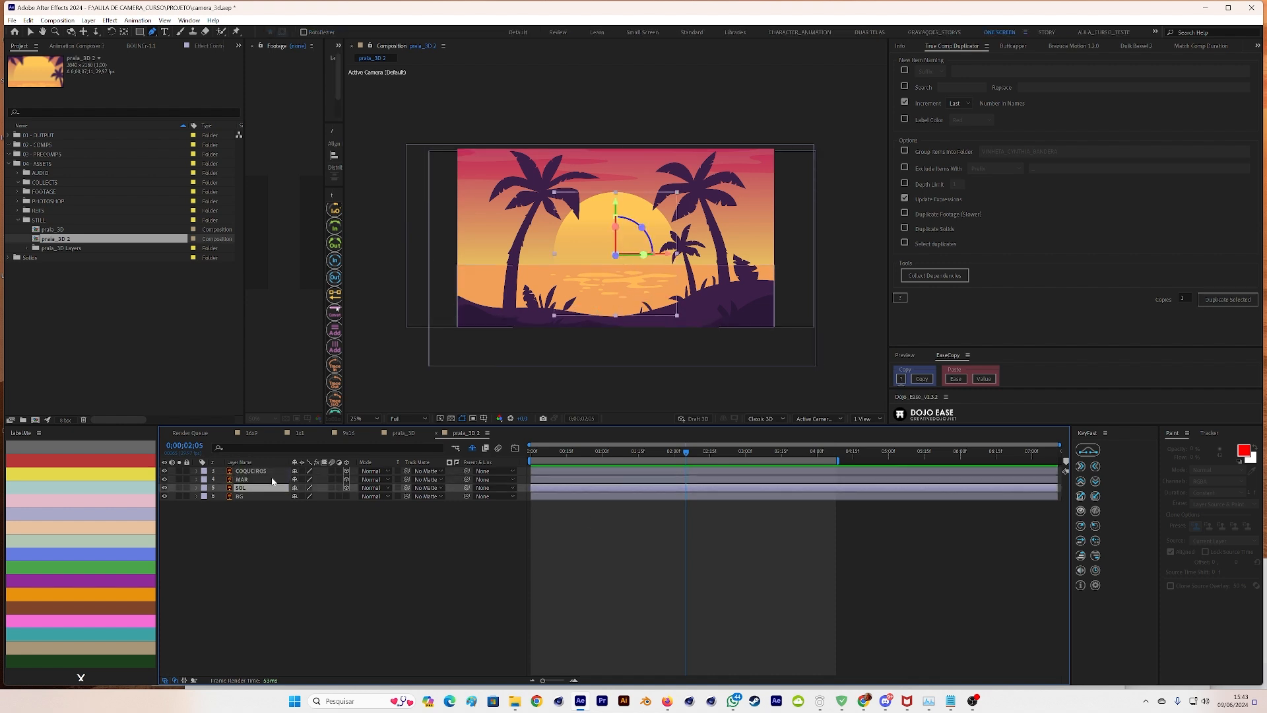
click(271, 472)
key(p)
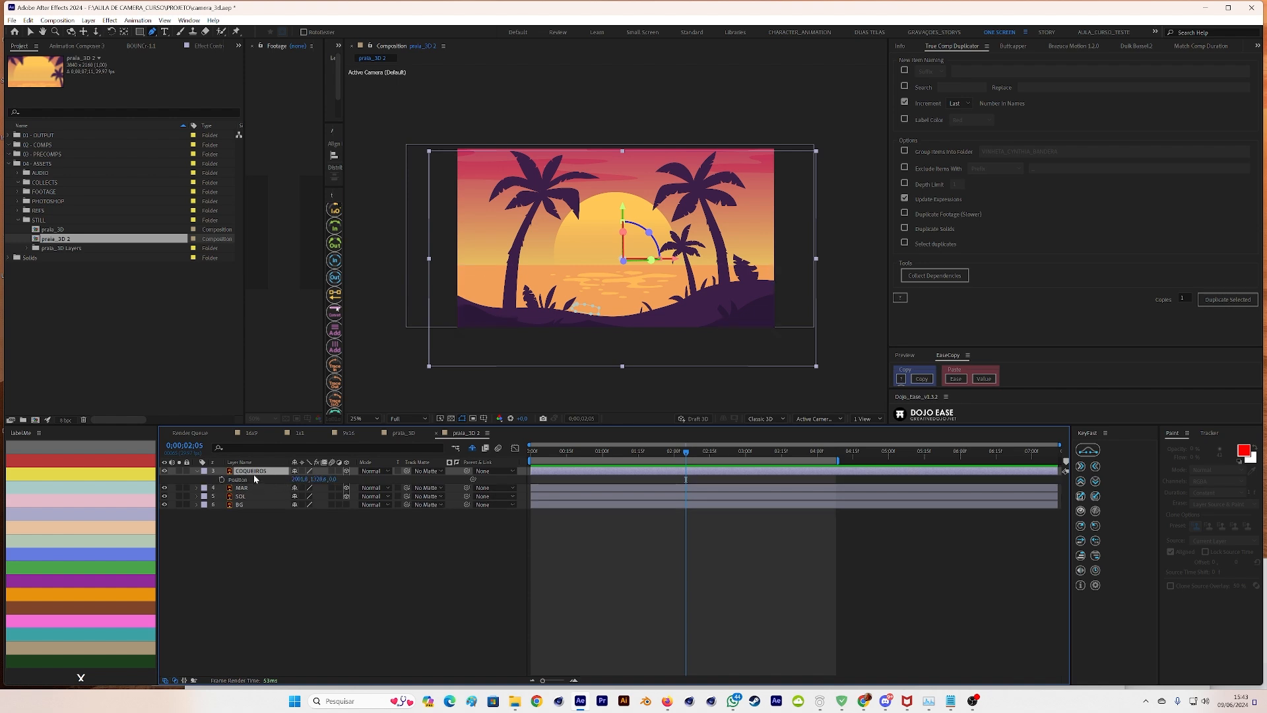
click(197, 471)
click(197, 471)
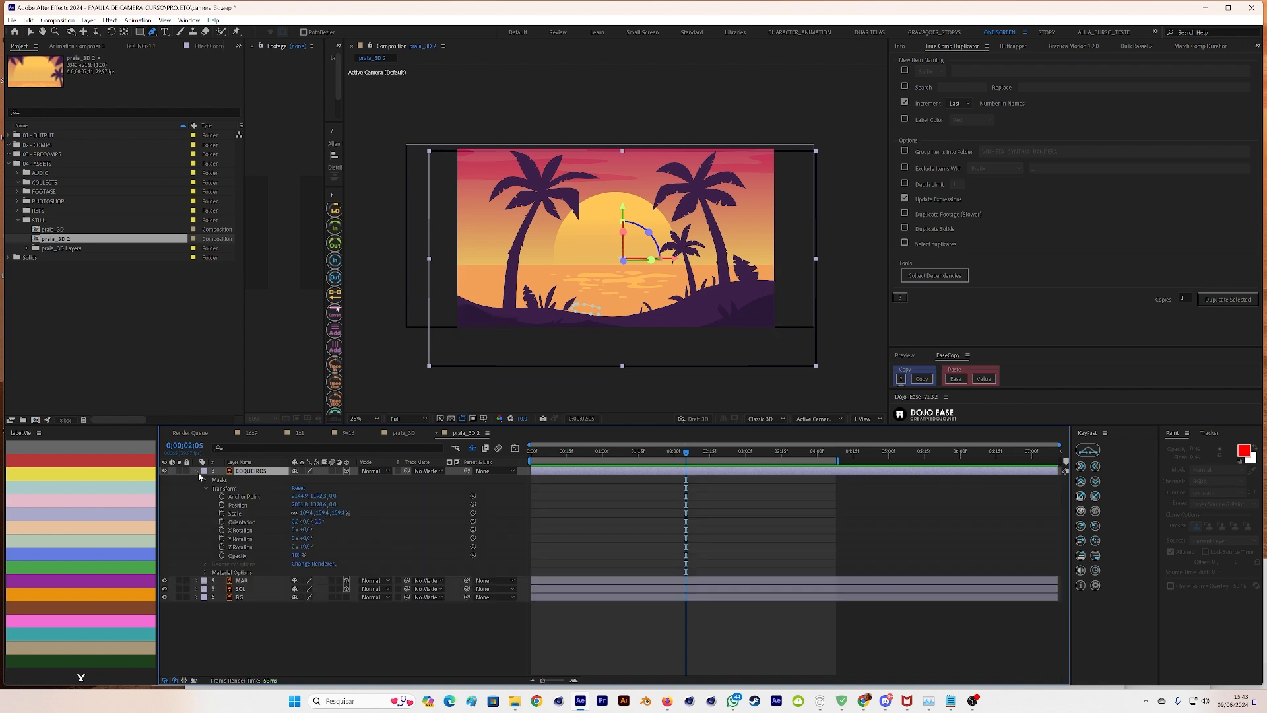
click(205, 489)
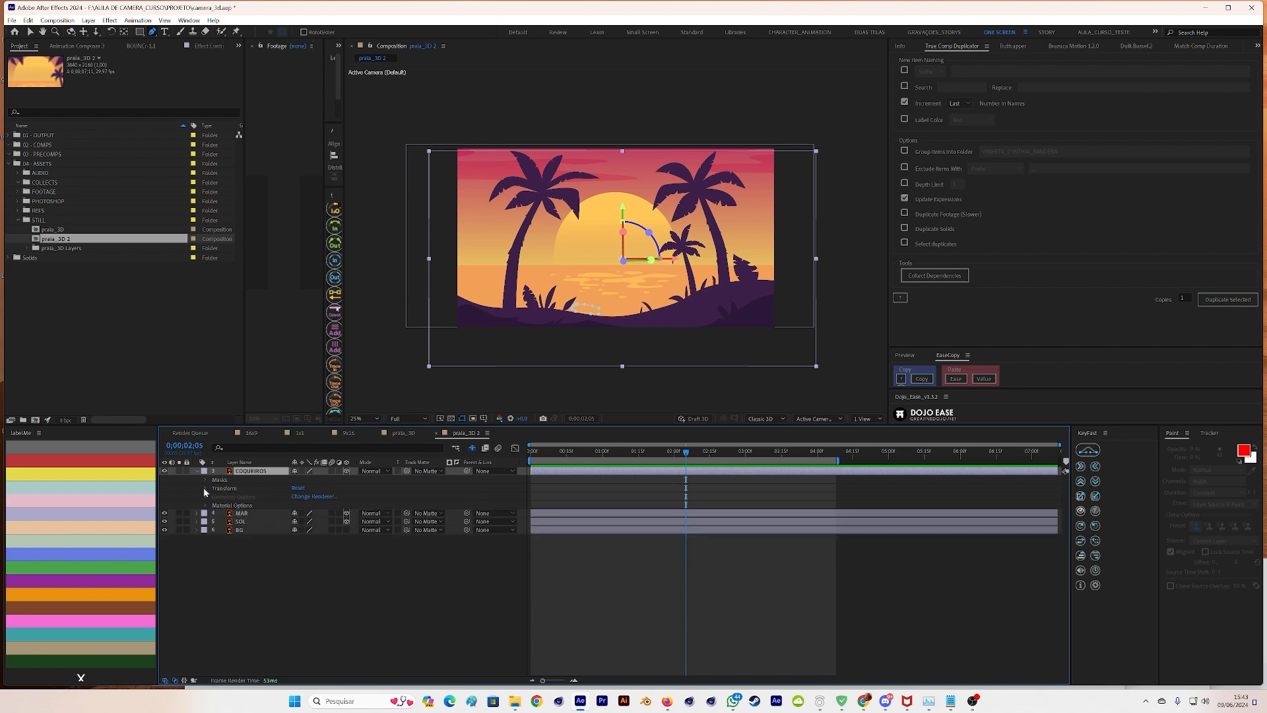
click(205, 489)
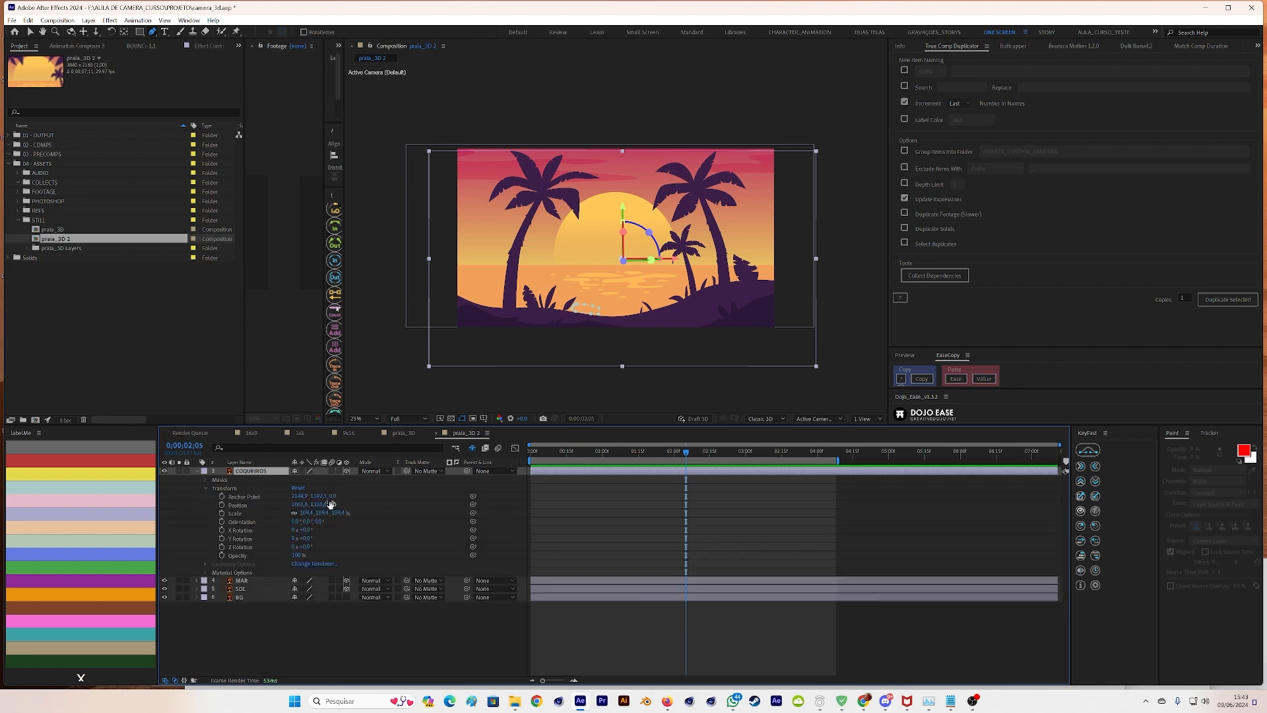
- Try shifting the COQUEIROS layer's position with 3D off and along Z with 3D on, undoing all changes
click(347, 471)
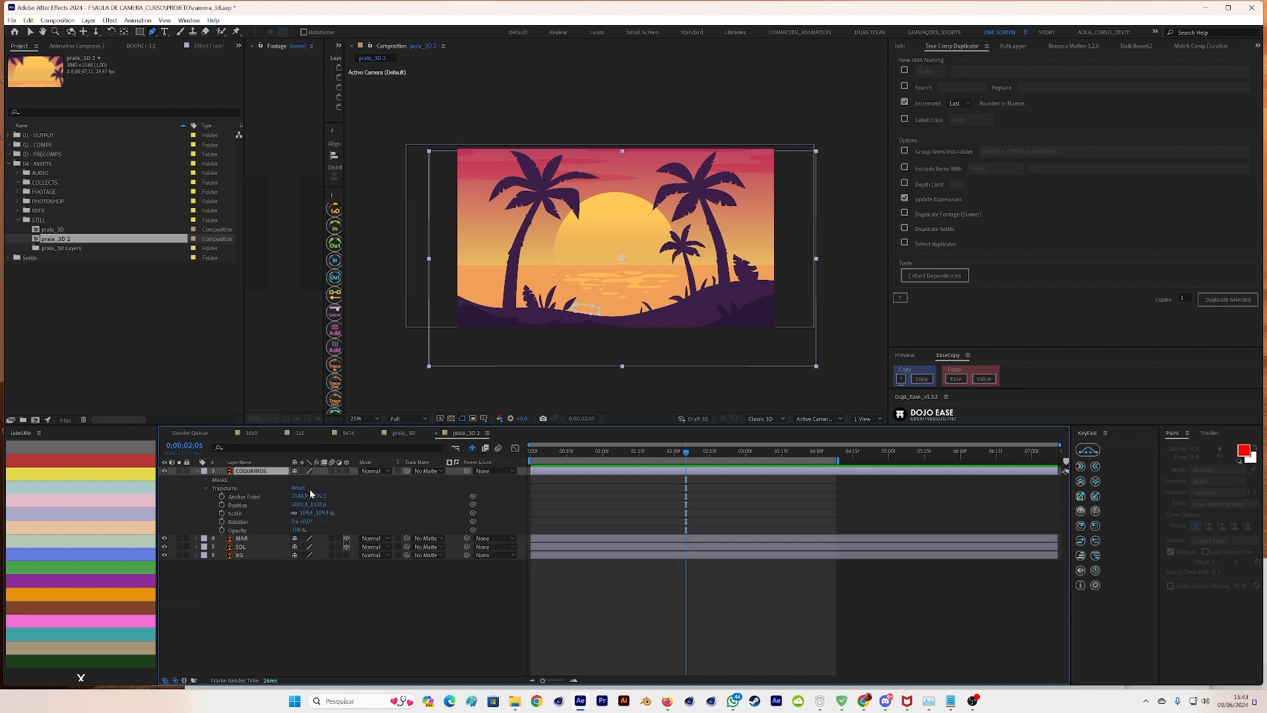
text(1918,8)
key(Return)
mouse_move(324, 505)
mouse_down()
mouse_move(339, 505)
mouse_move(324, 508)
mouse_up()
key(ctrl+z)
key(ctrl+z)
key(ctrl+z)
drag(335, 505, 398, 504)
key(ctrl+z)
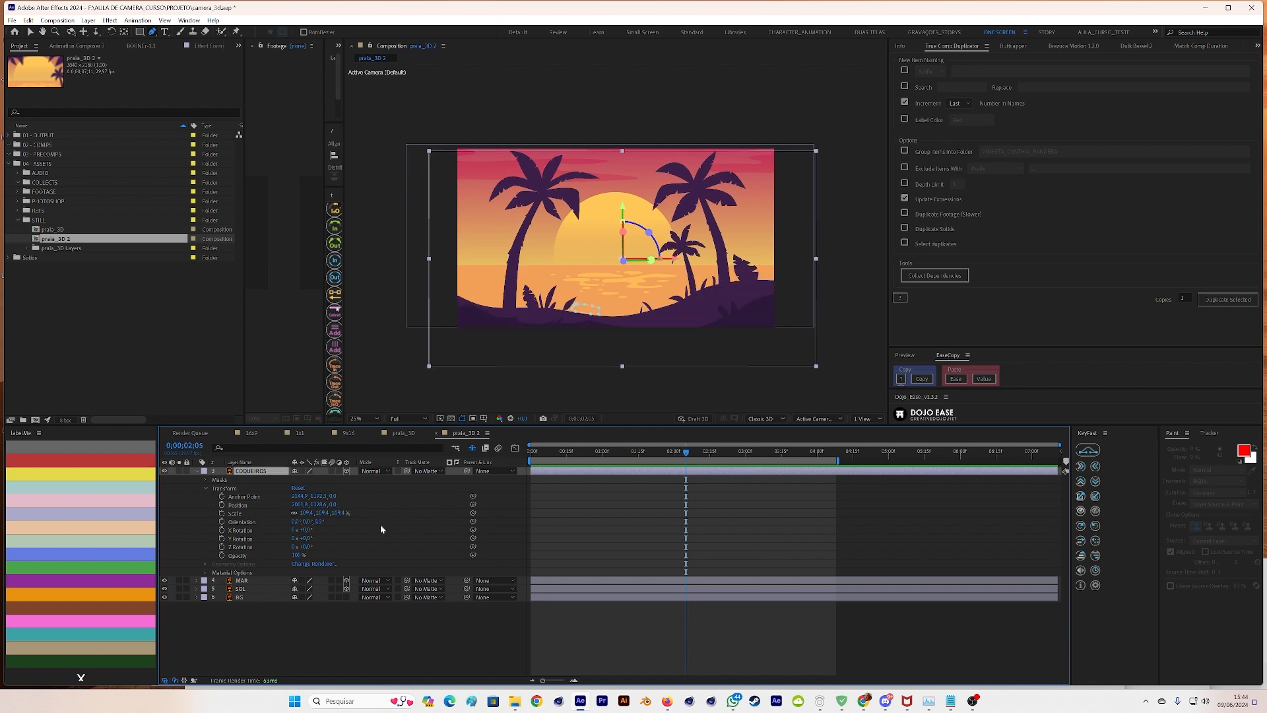
- Try rotating the COQUEIROS layer about its Z axis and undo the rotation
click(248, 535)
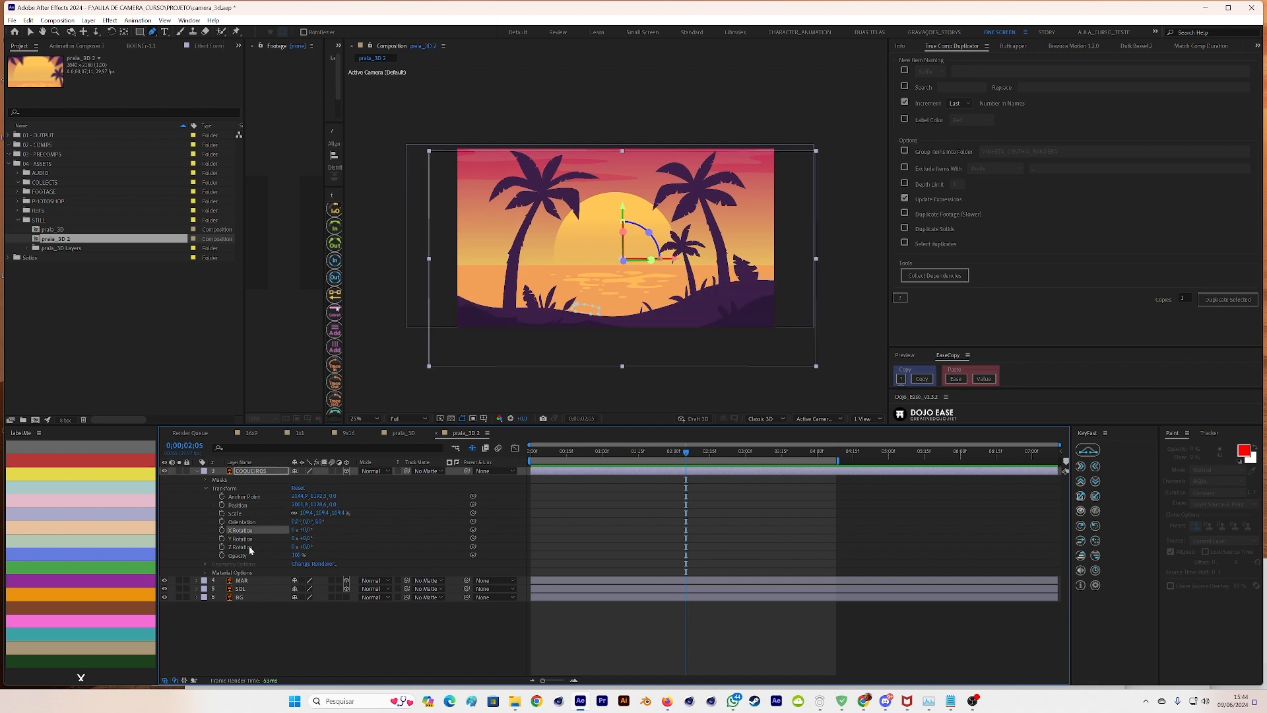
mouse_move(309, 548)
mouse_down()
mouse_move(332, 550)
mouse_move(330, 531)
mouse_move(315, 537)
mouse_move(366, 541)
mouse_move(323, 543)
mouse_up()
key(ctrl+z)
key(ctrl+z)
key(ctrl+z)
- Reveal the Position property of the MAR and SOL layers to inspect their X, Y and Z values
click(271, 580)
key(p)
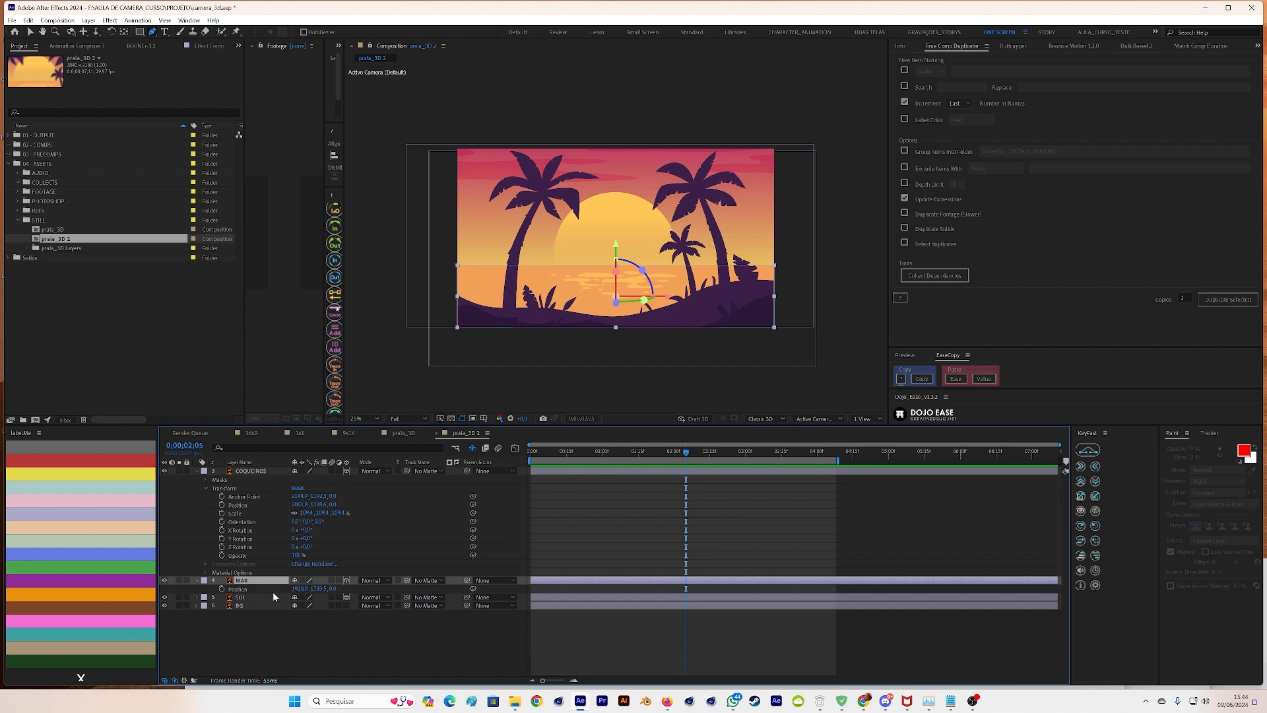
click(267, 596)
key(p)
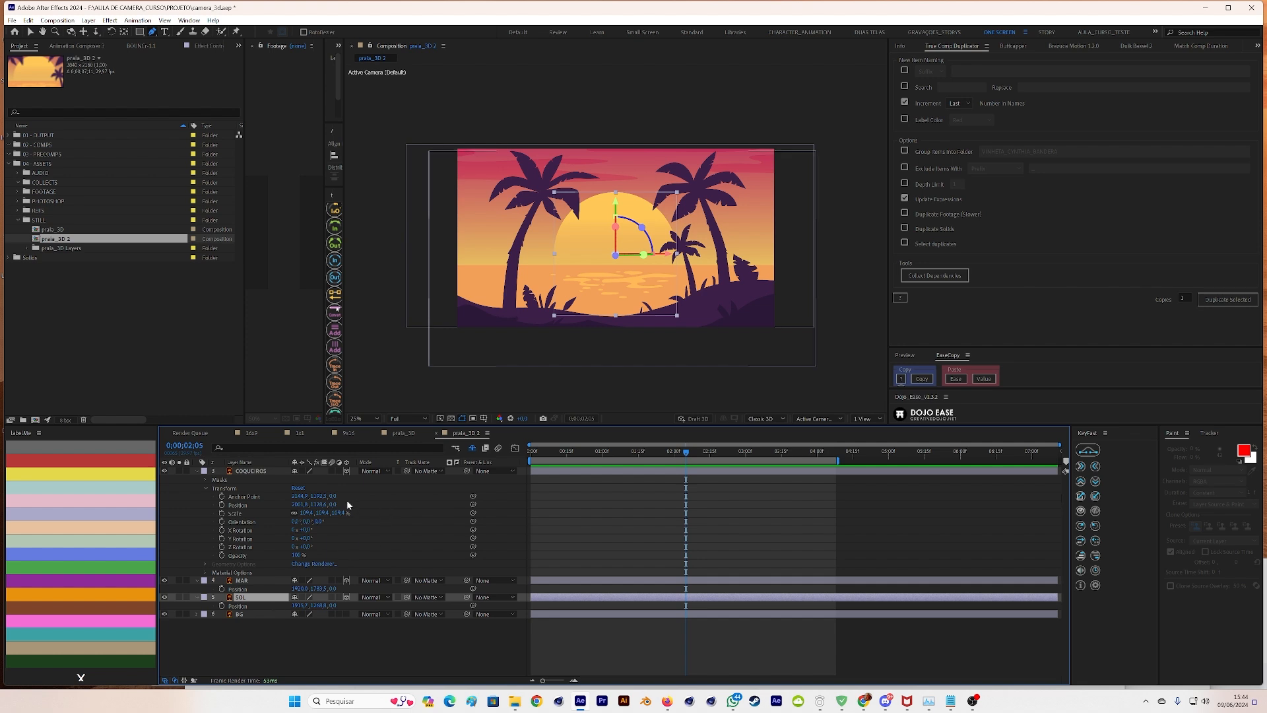
- Try shifting the COQUEIROS layer's anchor point along Z, undo it, and collapse the properties of all layers
drag(330, 497, 816, 513)
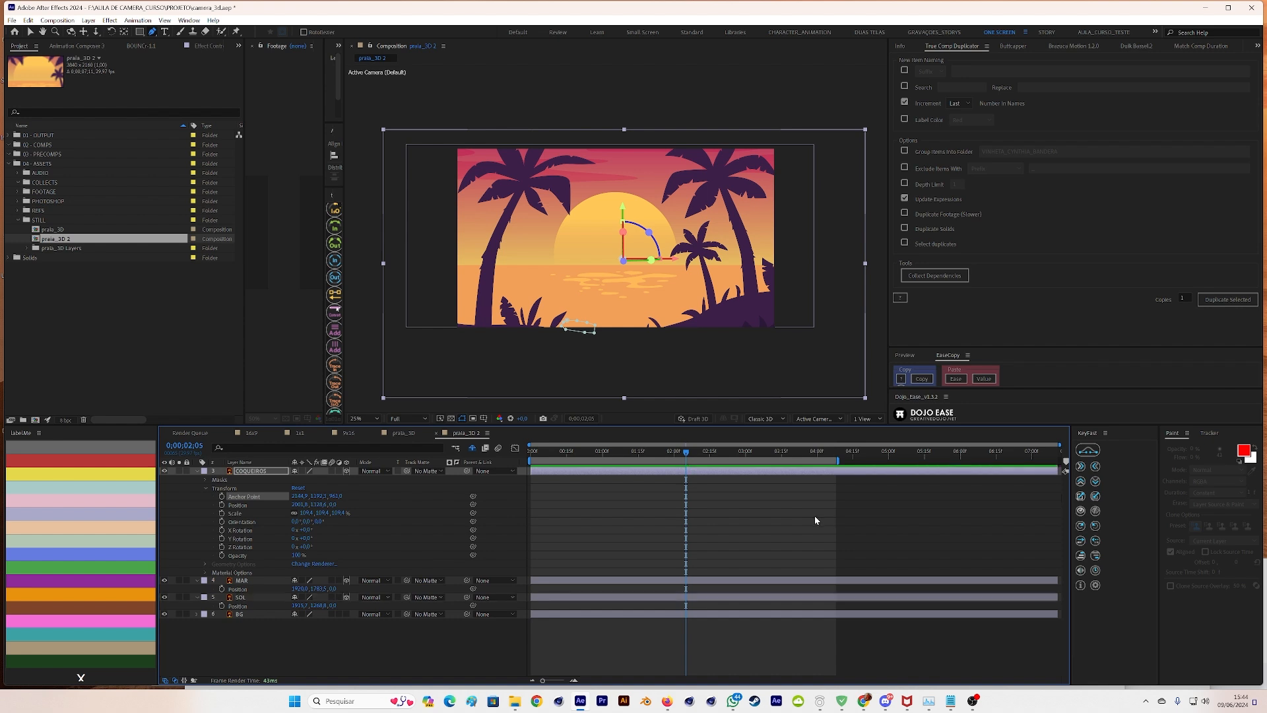
key(ctrl+z)
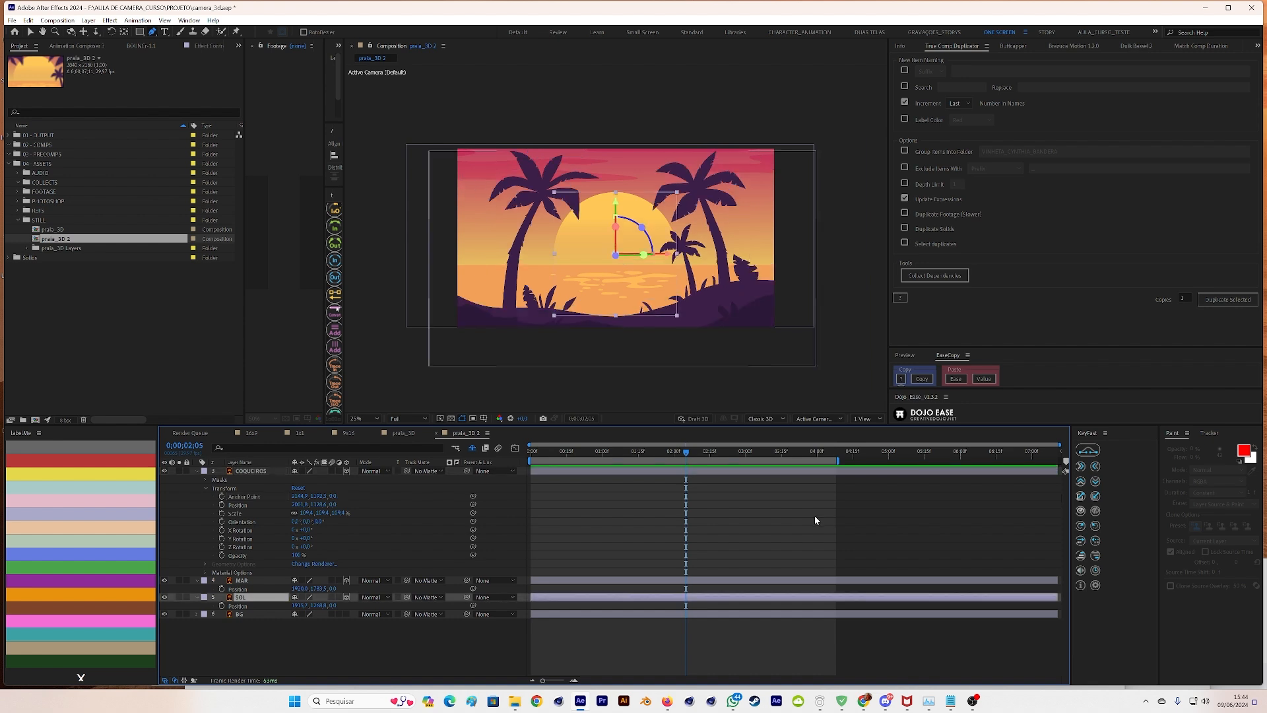
key(ctrl+a)
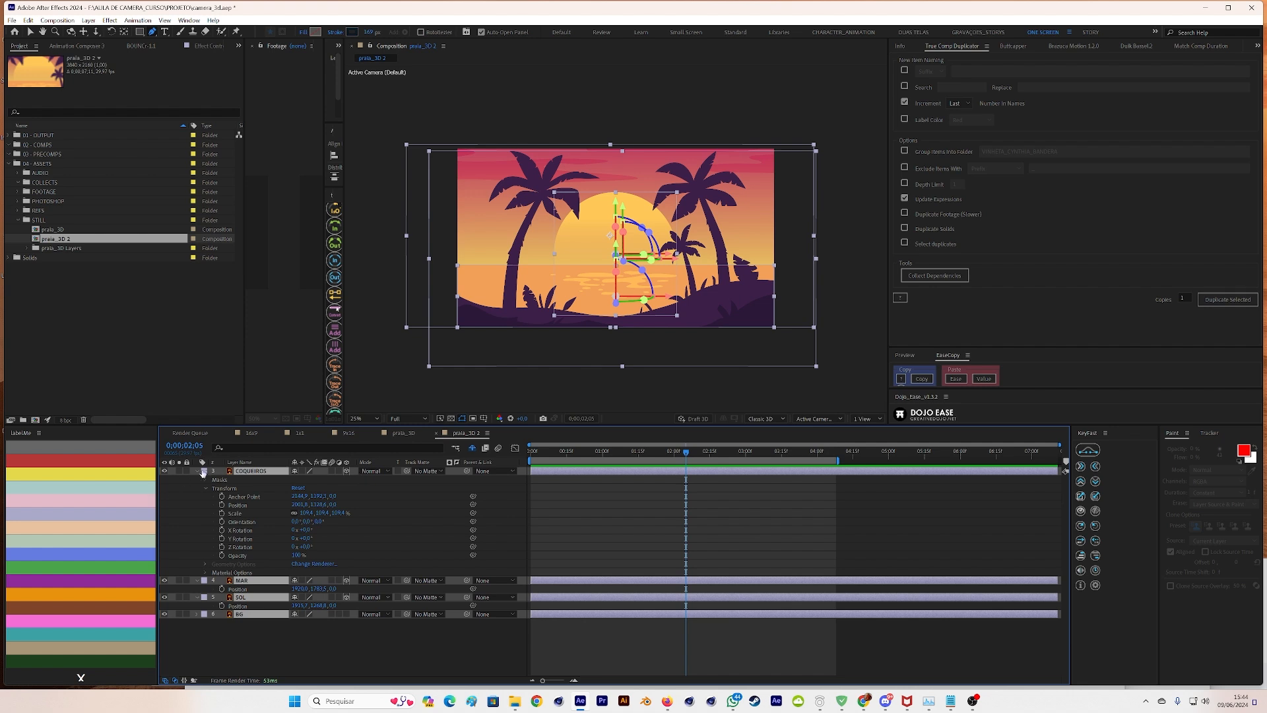
key(ctrl+grave)
click(280, 563)
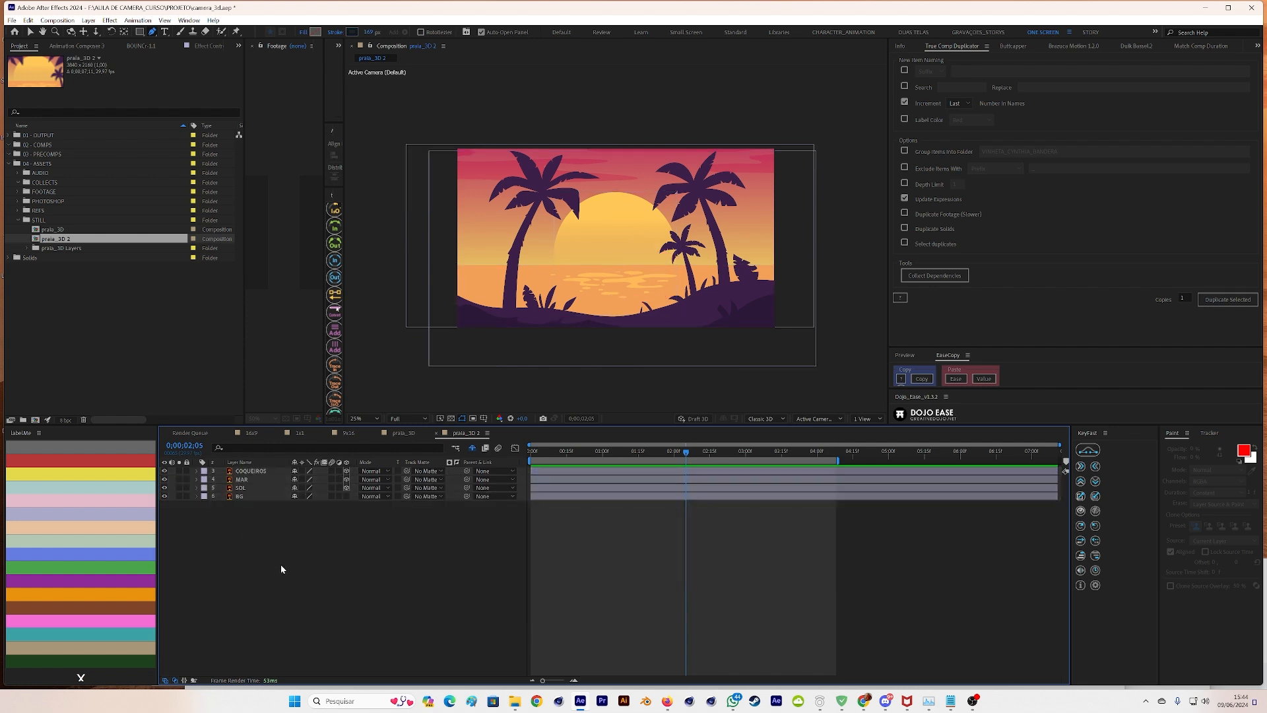
click(52, 19)
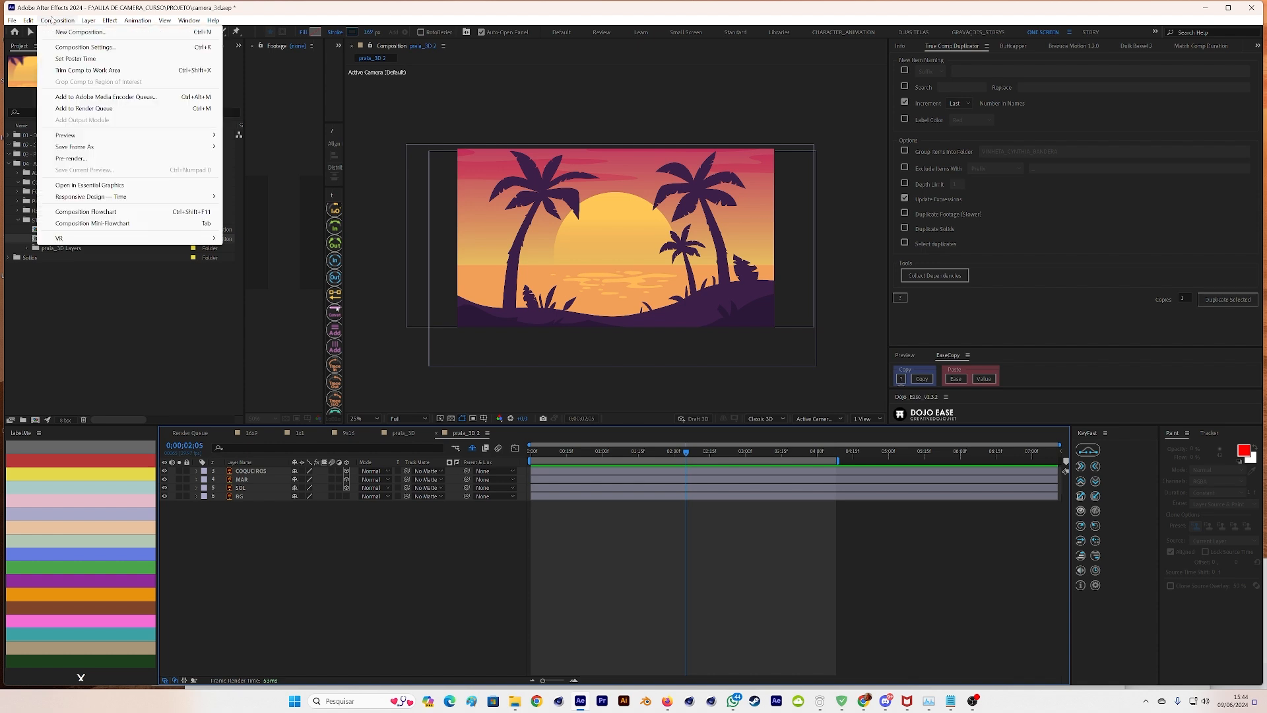
mouse_move(12, 21)
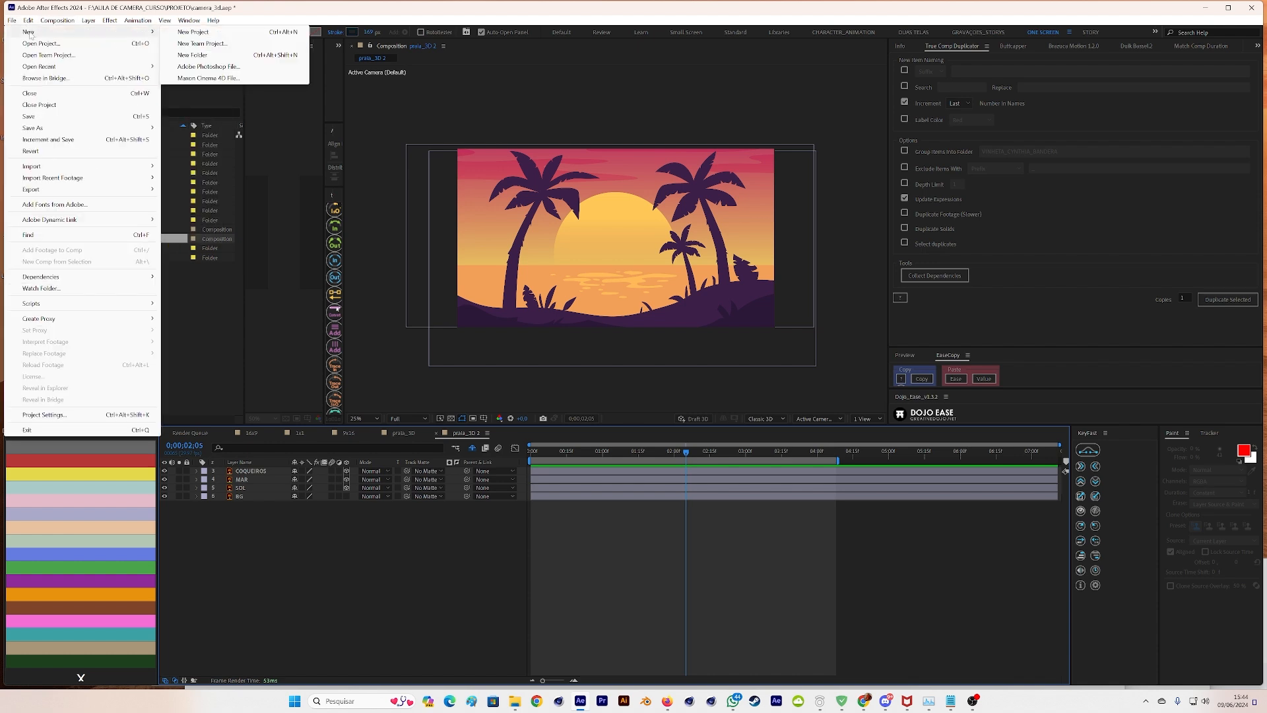
mouse_move(88, 21)
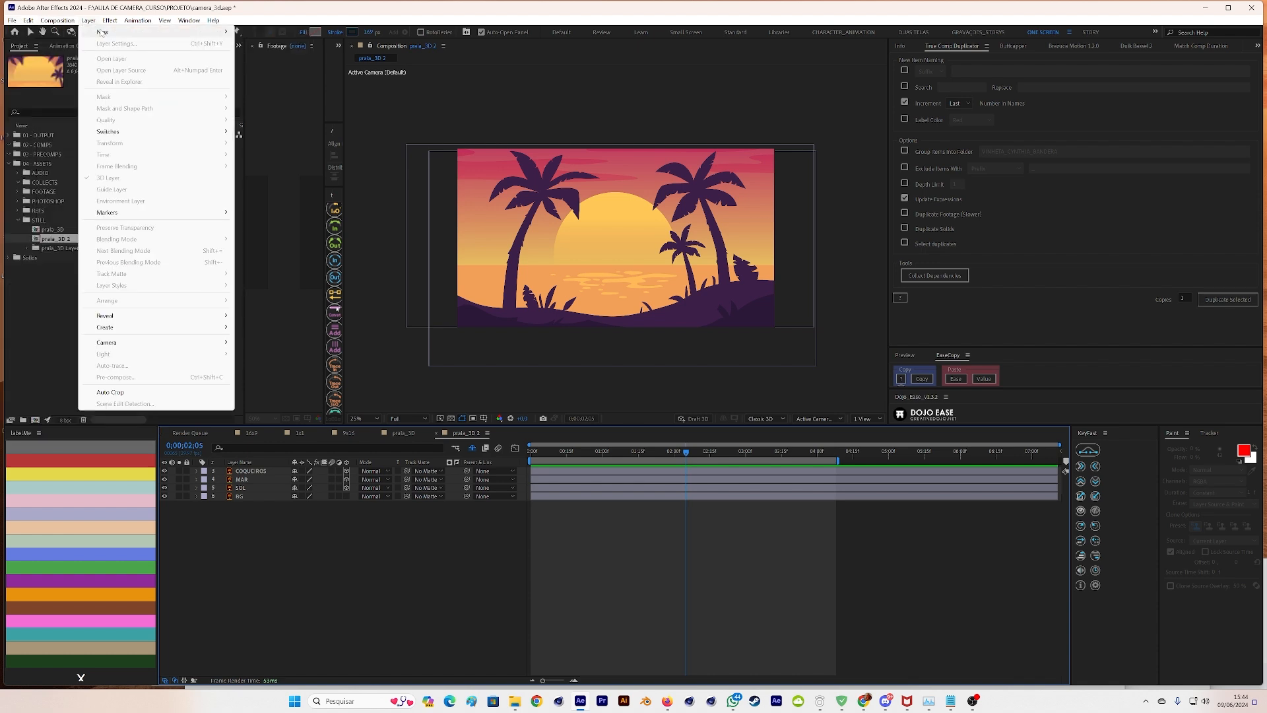
mouse_move(191, 33)
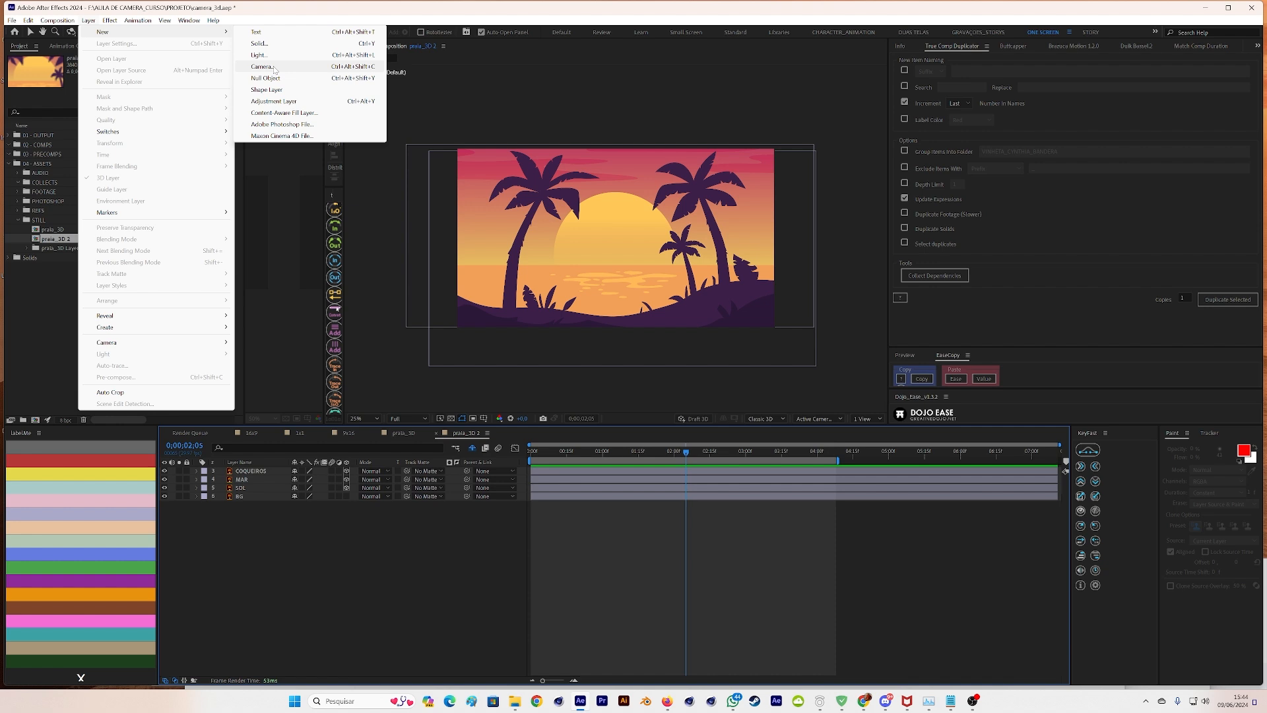
click(492, 517)
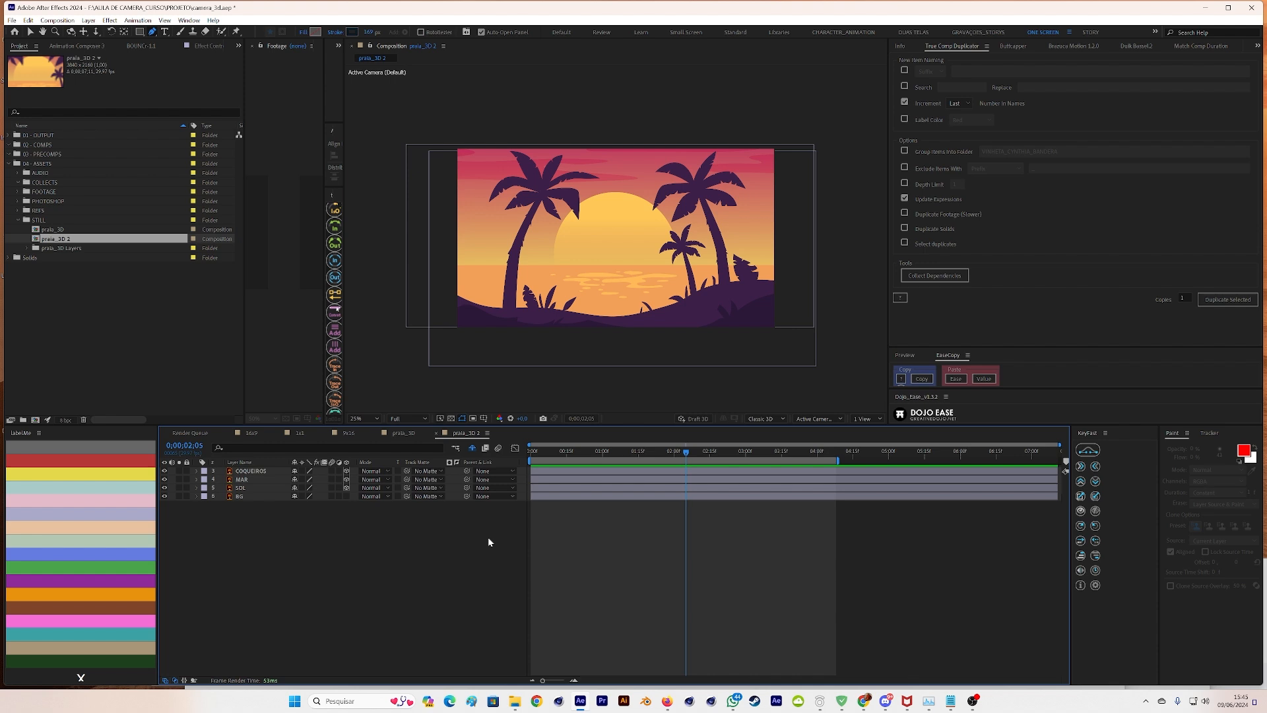
right_click(488, 542)
mouse_move(561, 545)
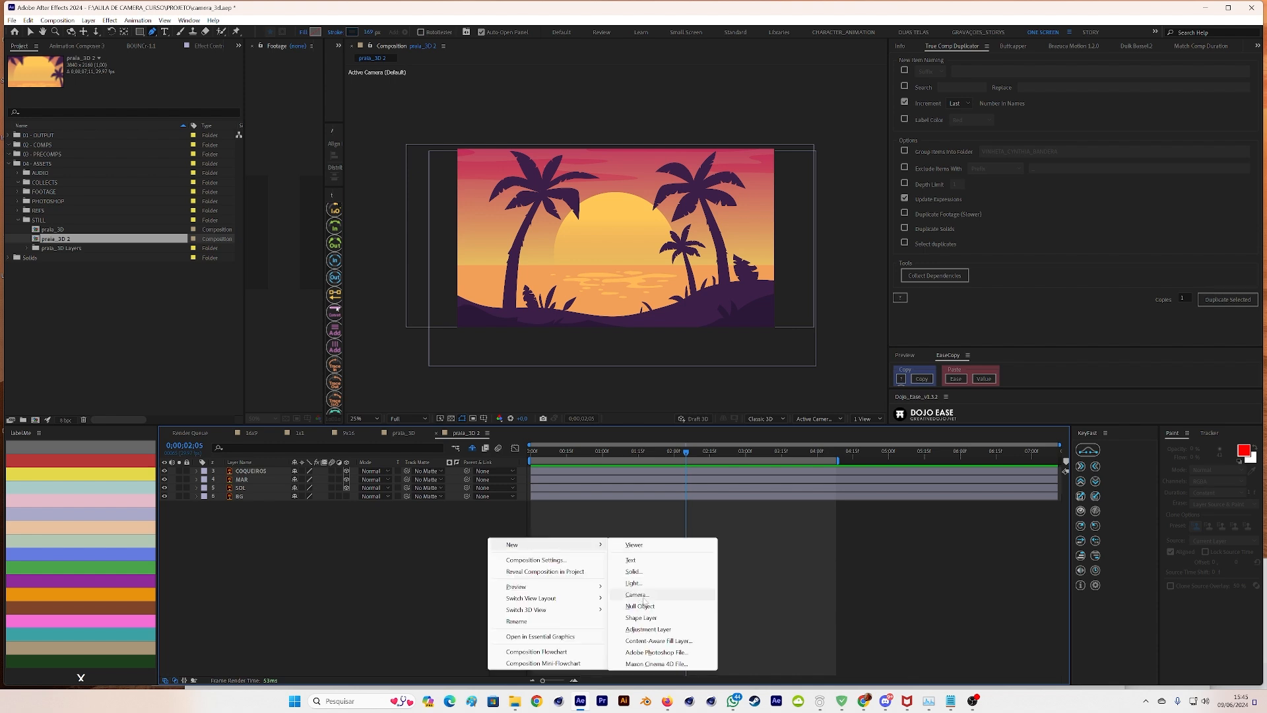
click(421, 570)
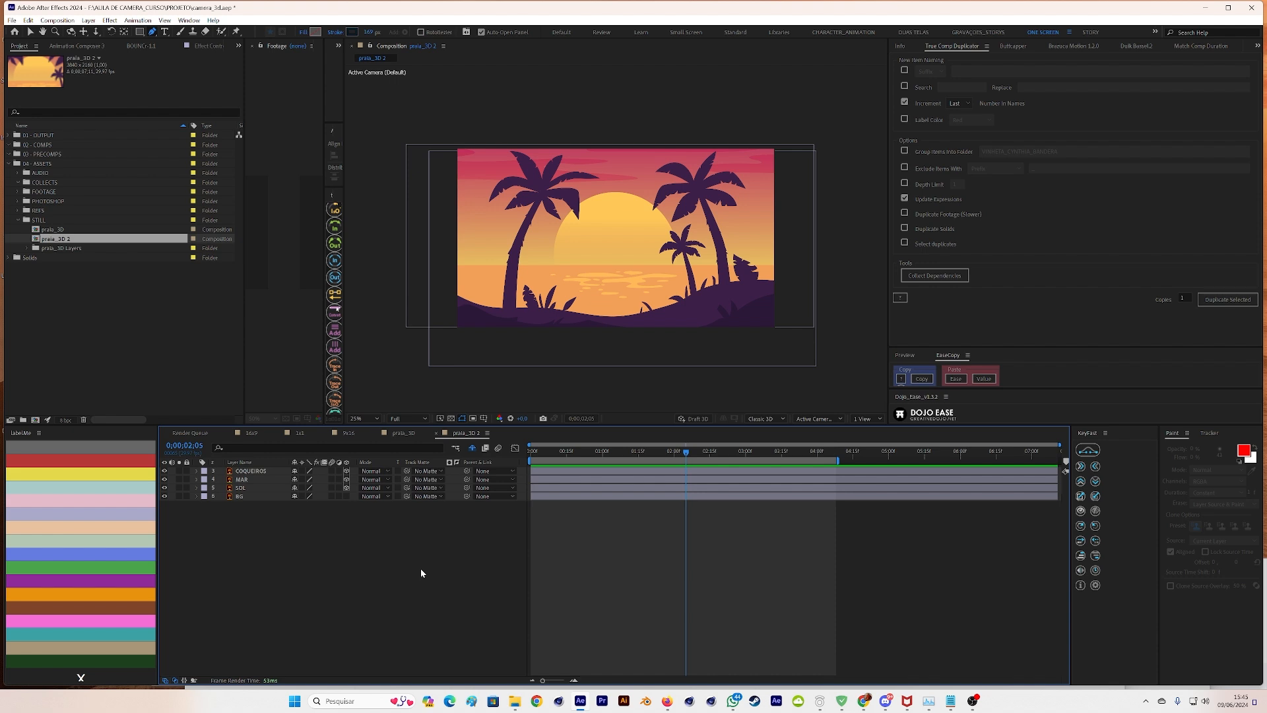
- Create a two-node camera named Camera 1 with the 50mm preset
key(ctrl+alt+shift+c)
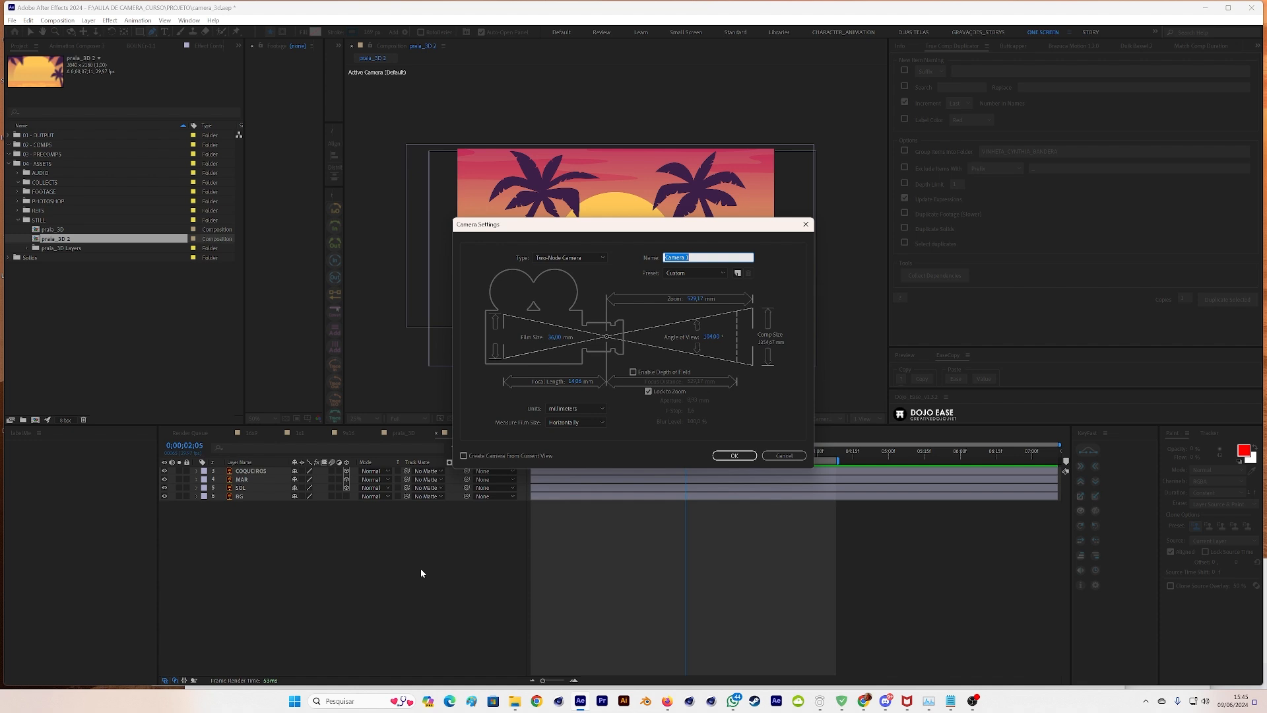
click(587, 256)
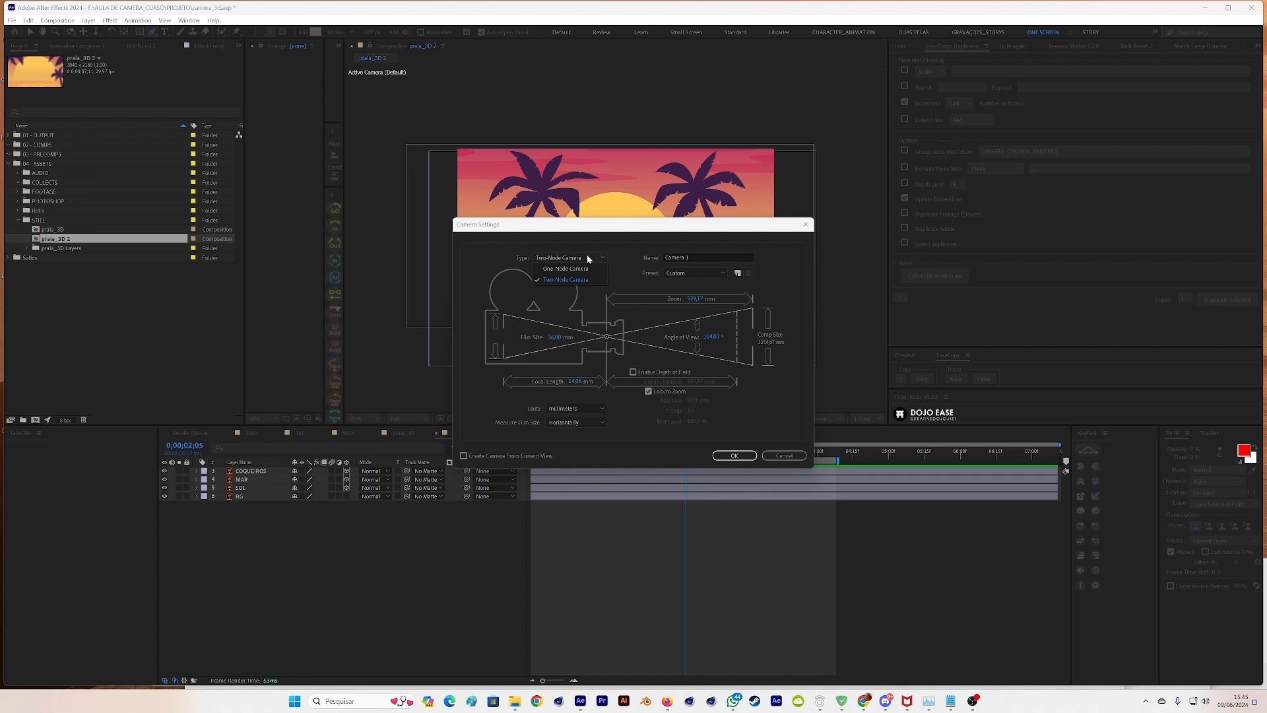
click(572, 280)
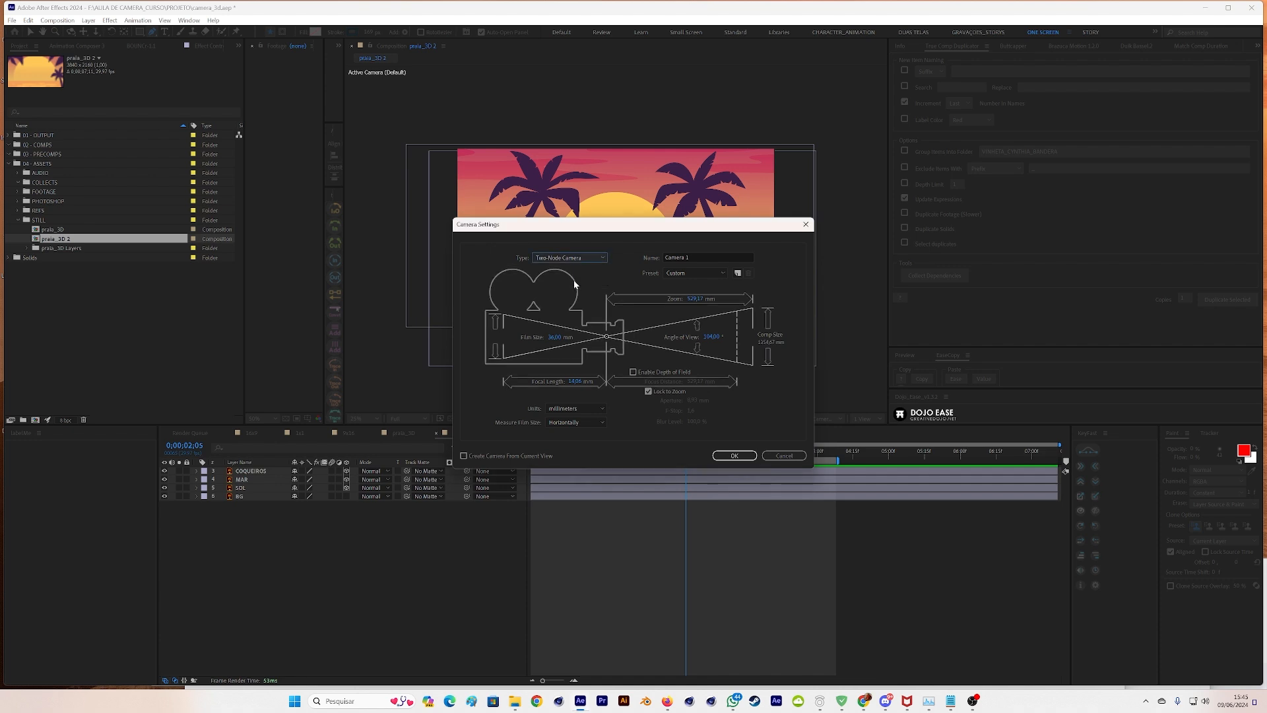
click(700, 273)
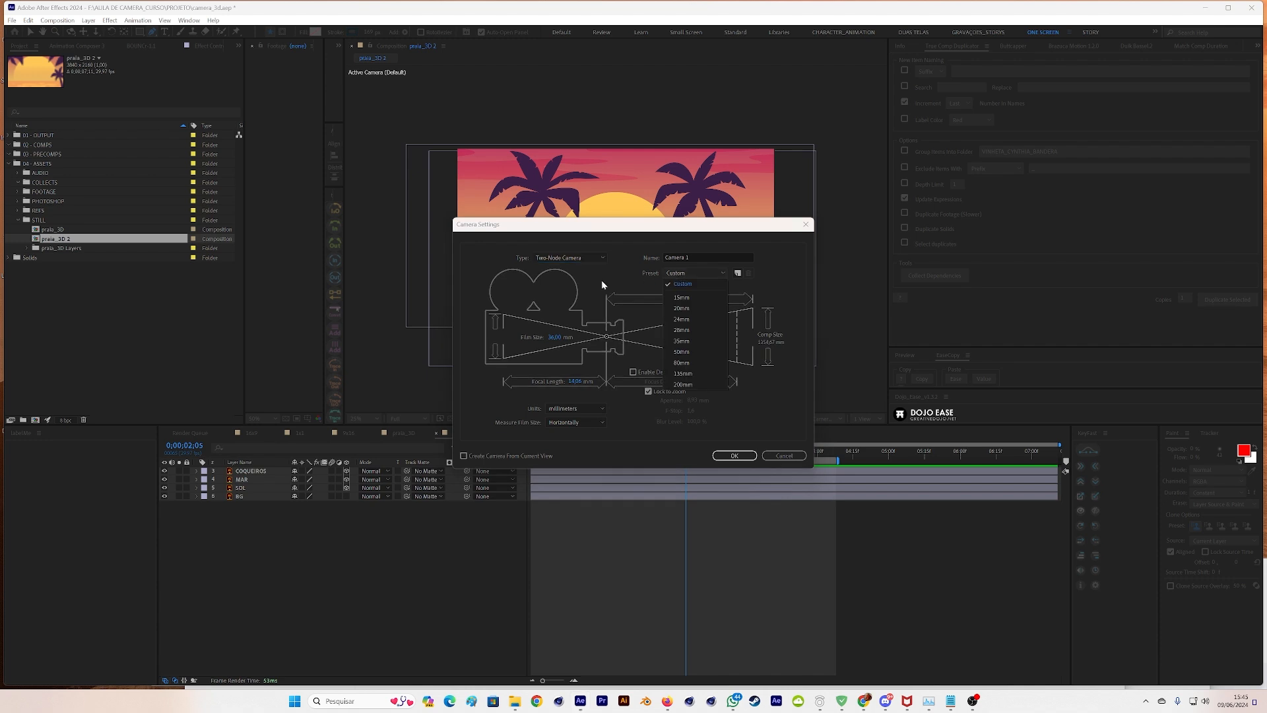
click(687, 357)
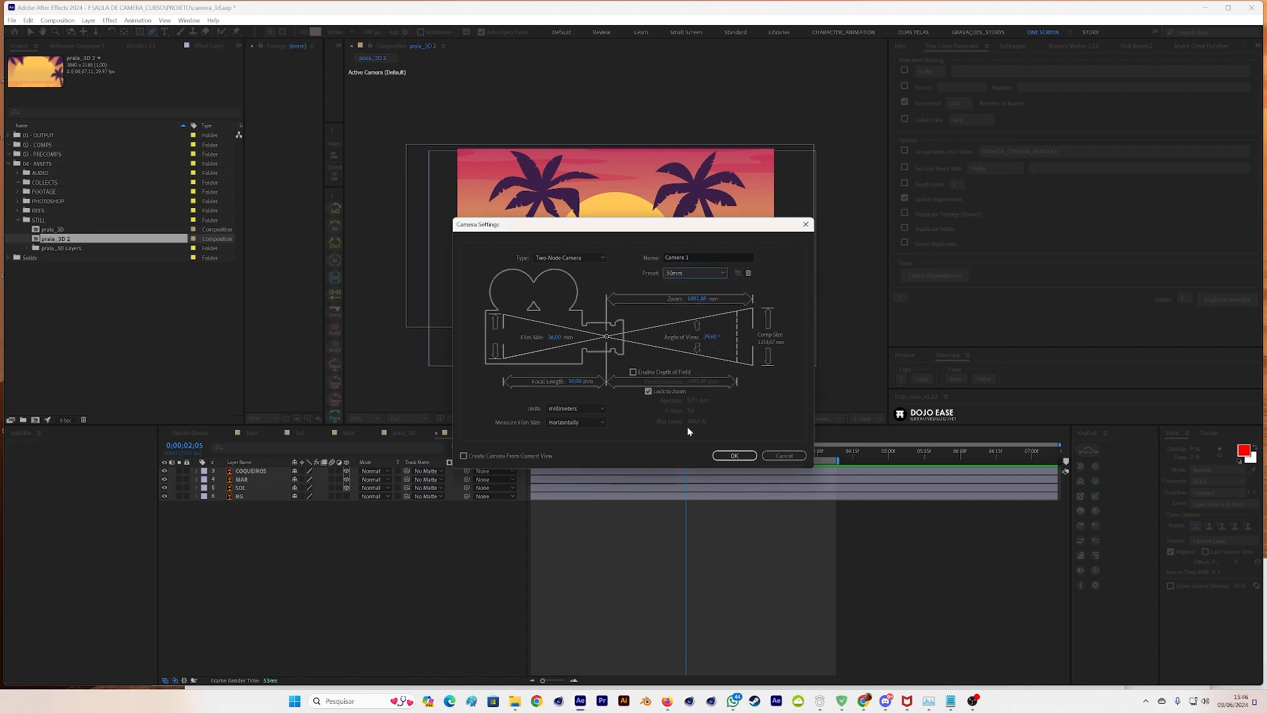
click(730, 455)
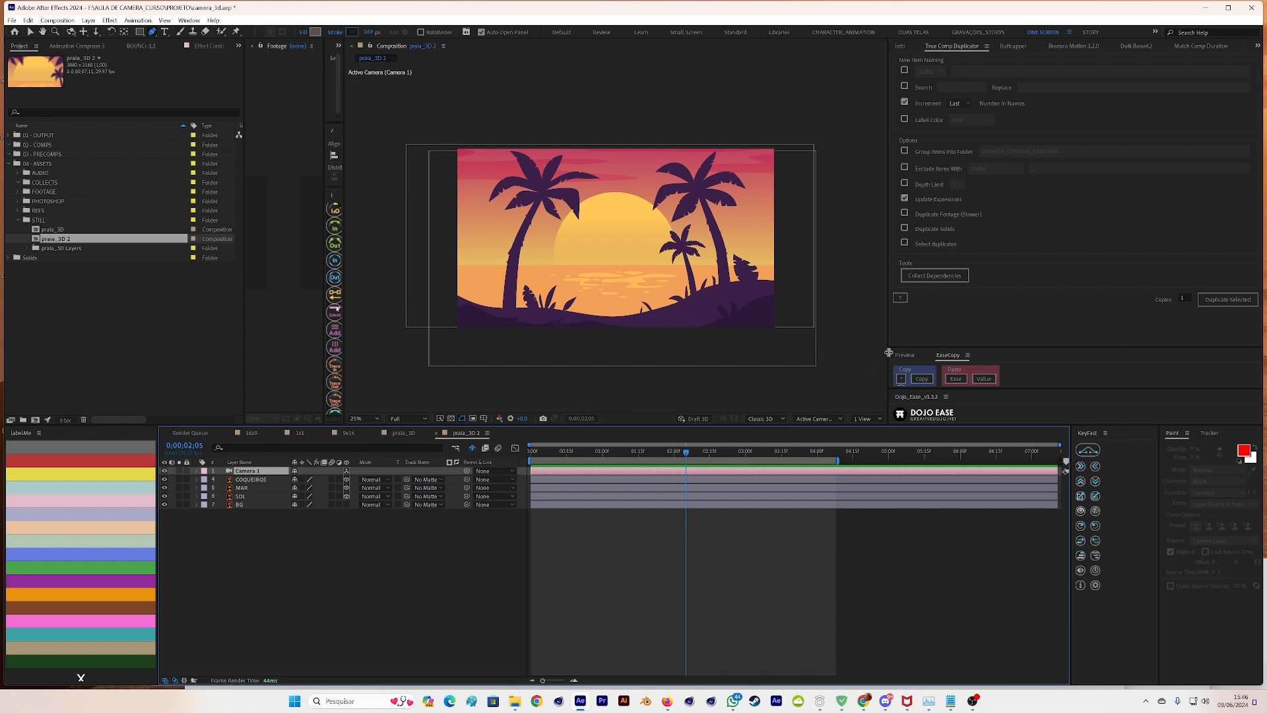
- Widen the composition viewer by hiding the empty Footage viewer and narrowing the neighbouring panels
drag(888, 352, 764, 356)
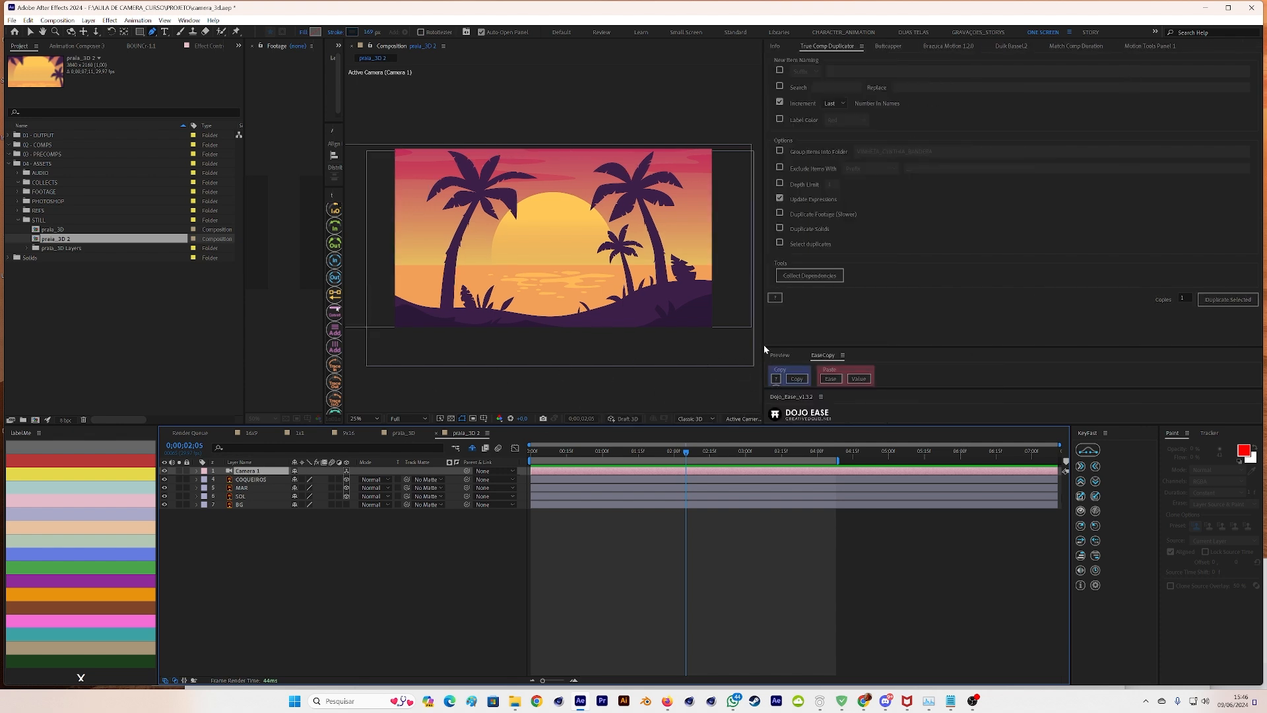
drag(763, 342, 920, 342)
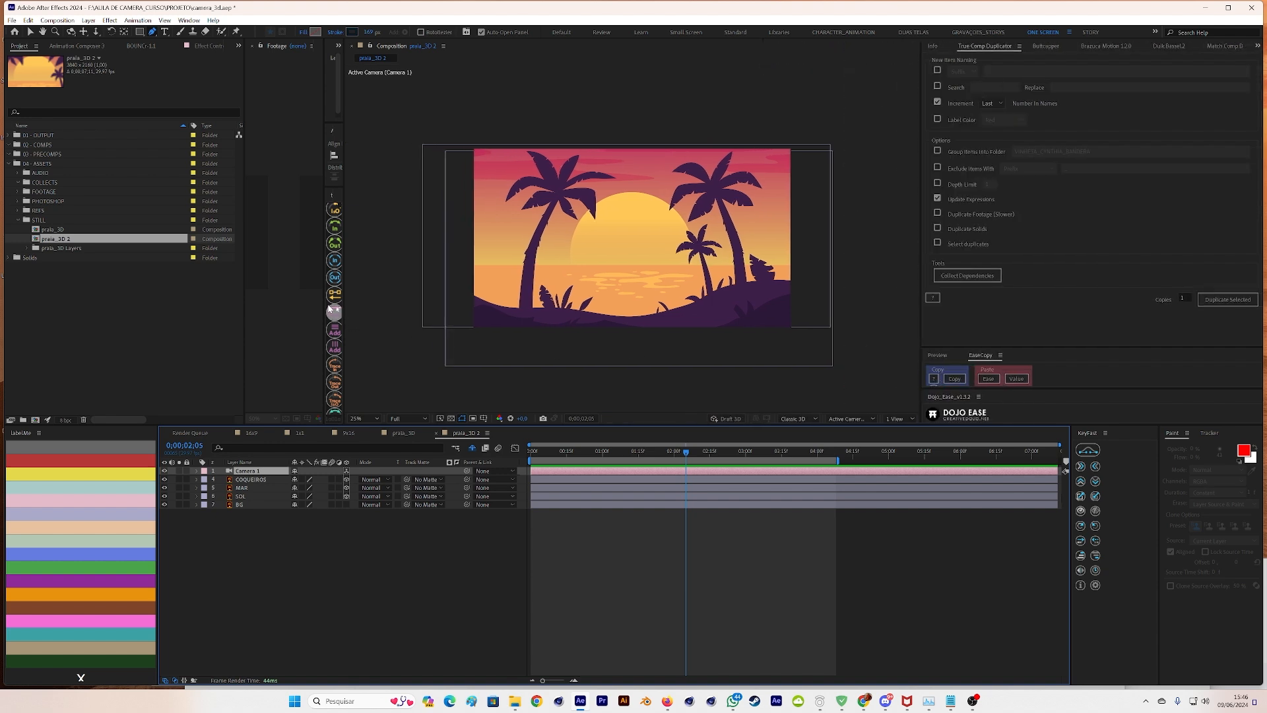
click(252, 44)
drag(342, 115, 120, 145)
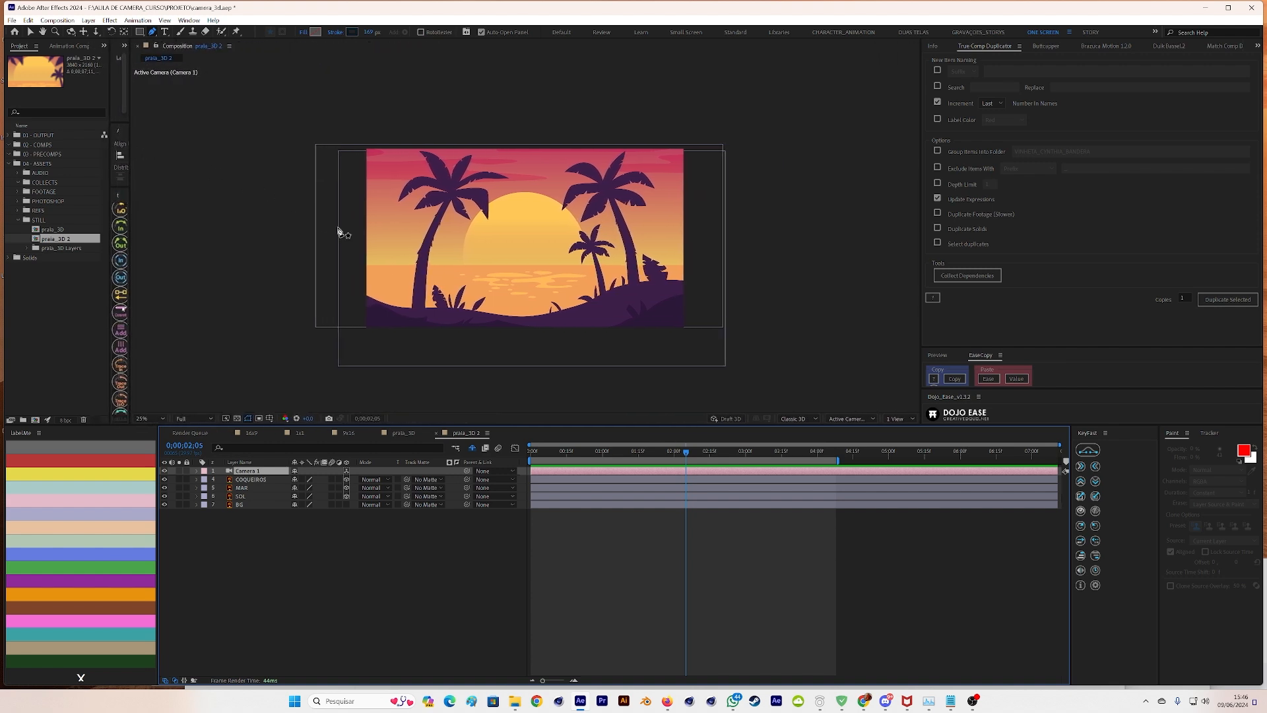
- Switch the 3D view to Left and select the COQUEIROS, MAR and SOL layers and Camera 1 to compare their positions
click(866, 421)
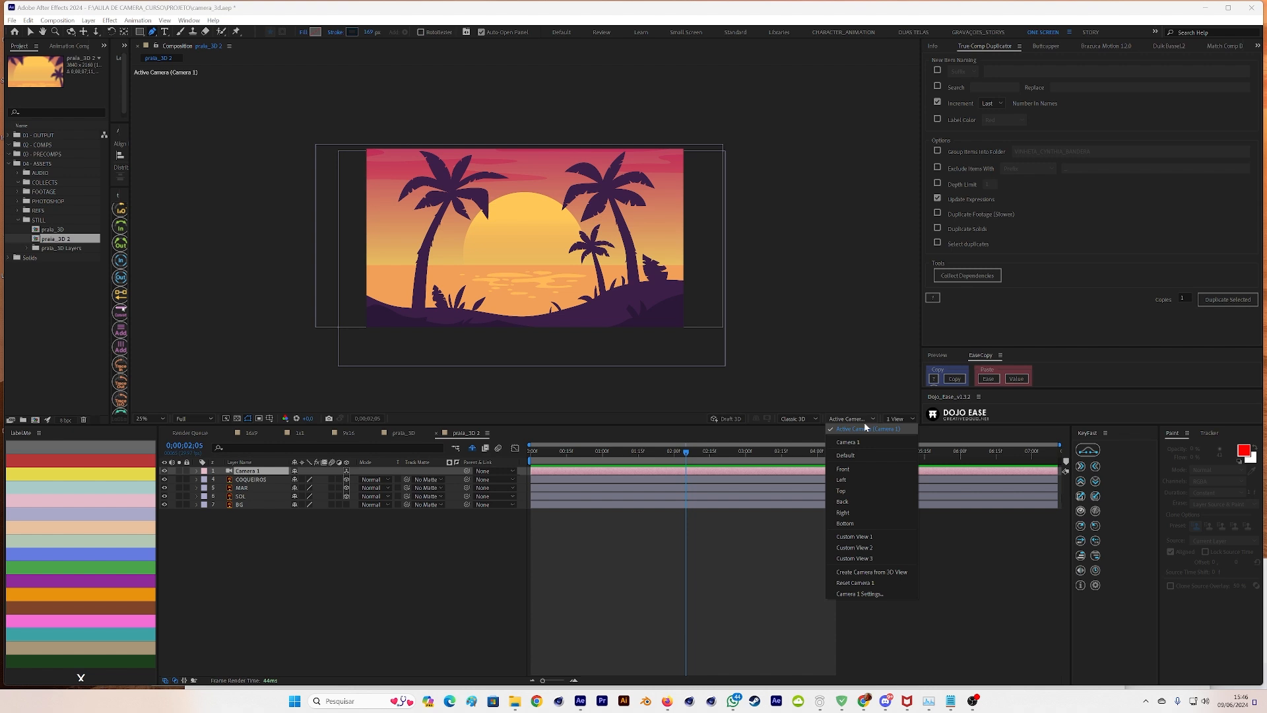
click(848, 479)
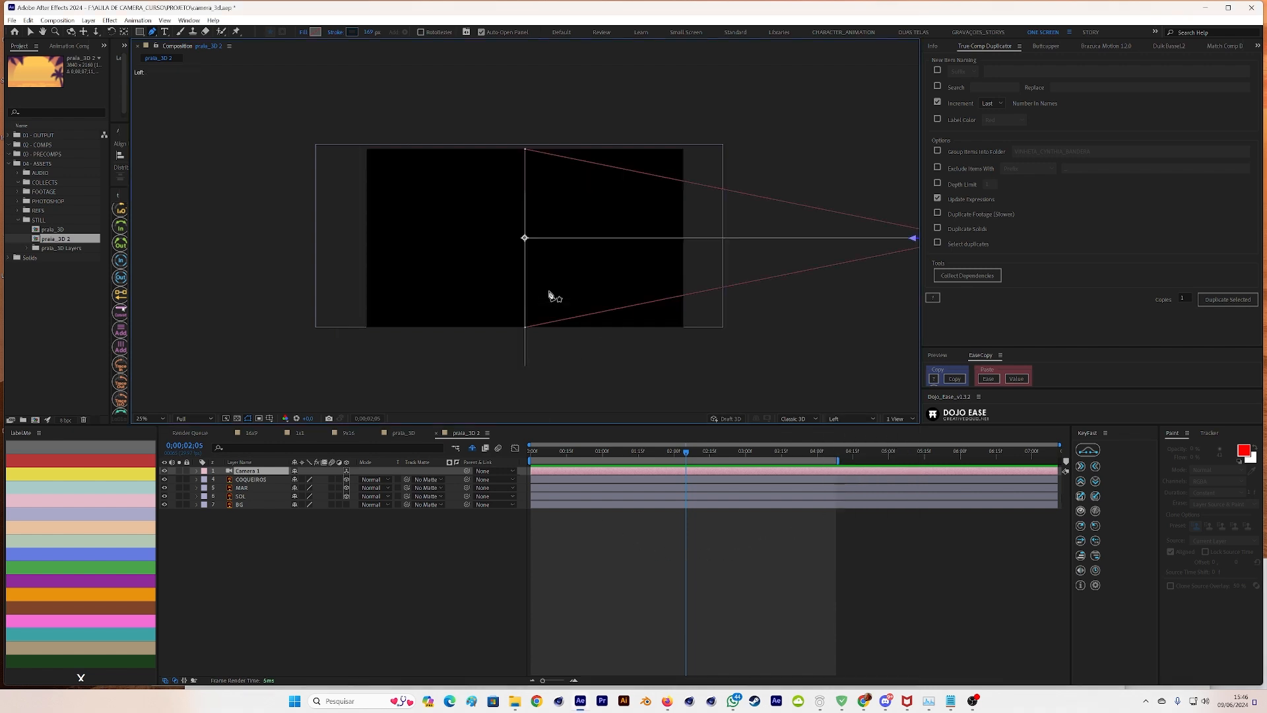
key(comma)
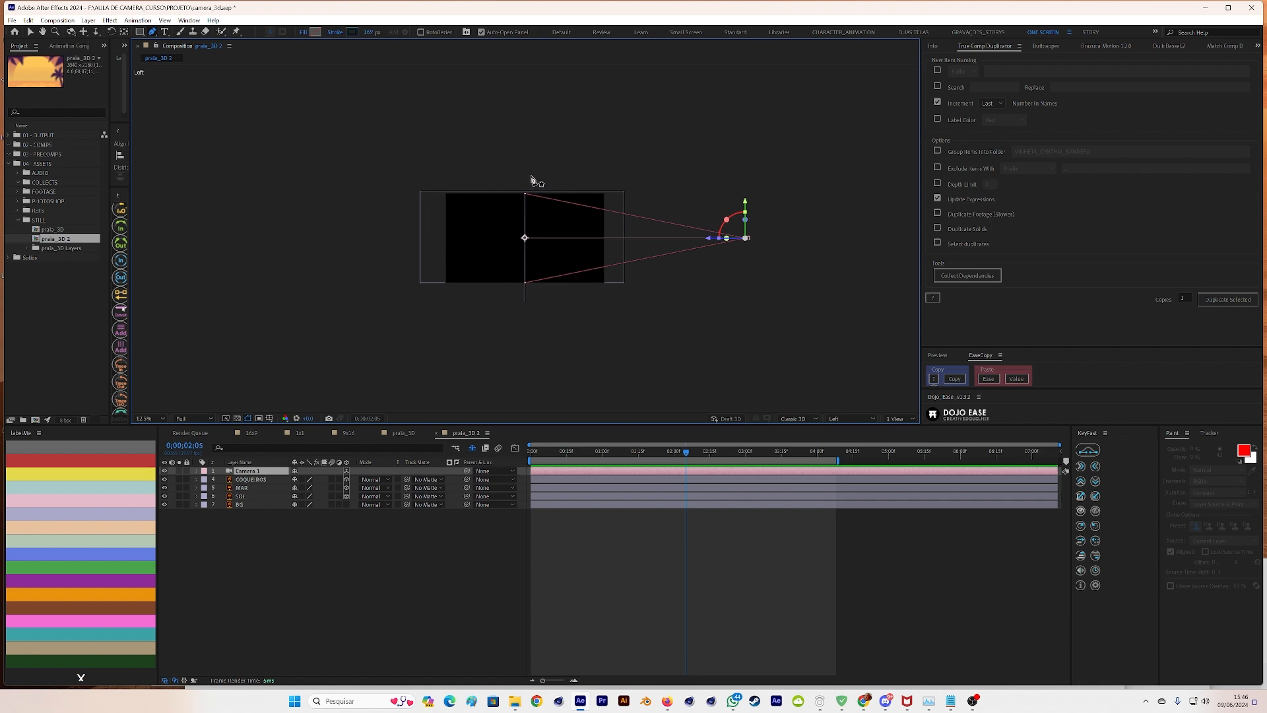
click(266, 481)
click(263, 489)
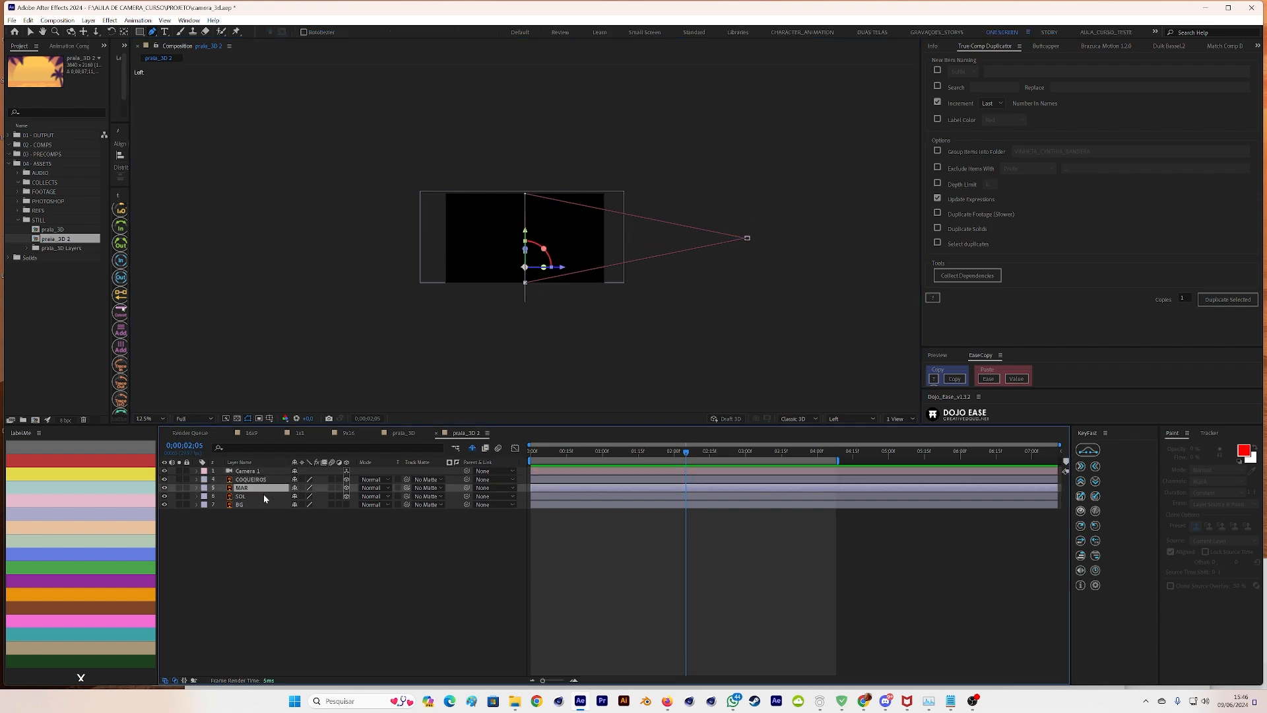
click(263, 495)
click(266, 481)
click(261, 471)
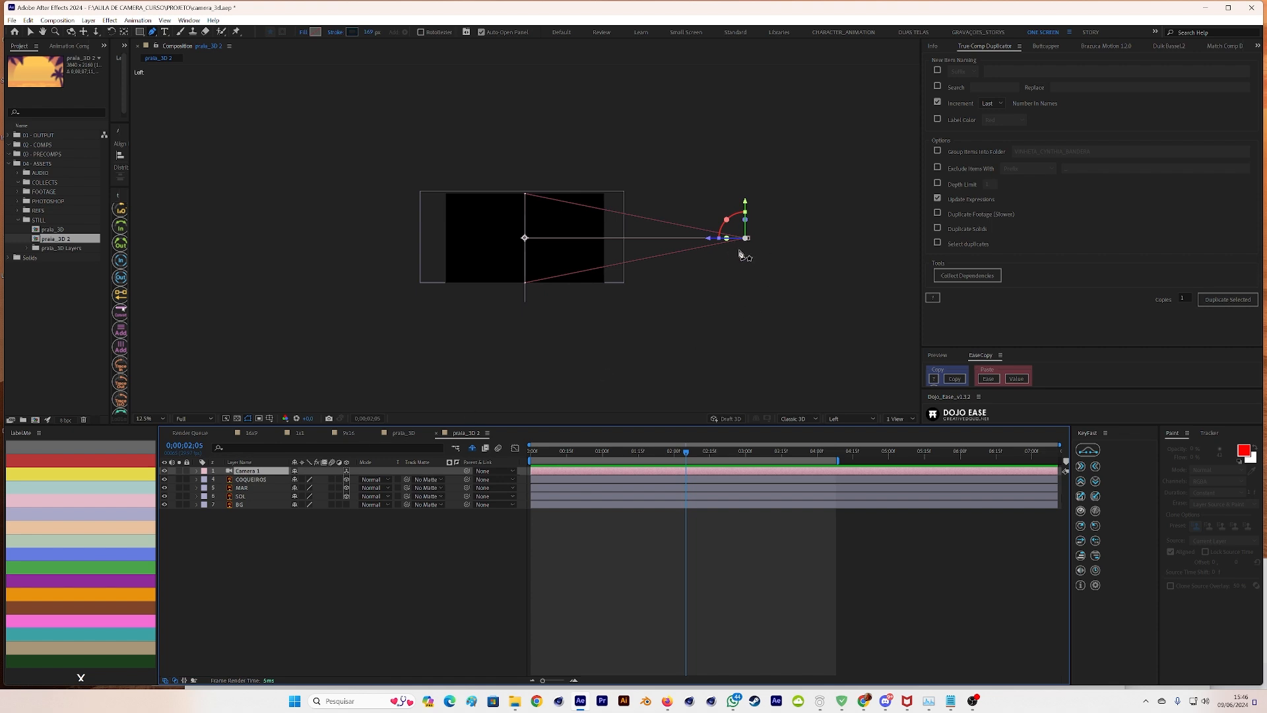
- Switch the 3D view to Top and select the MAR layer and Camera 1 to examine the scene from above
click(848, 419)
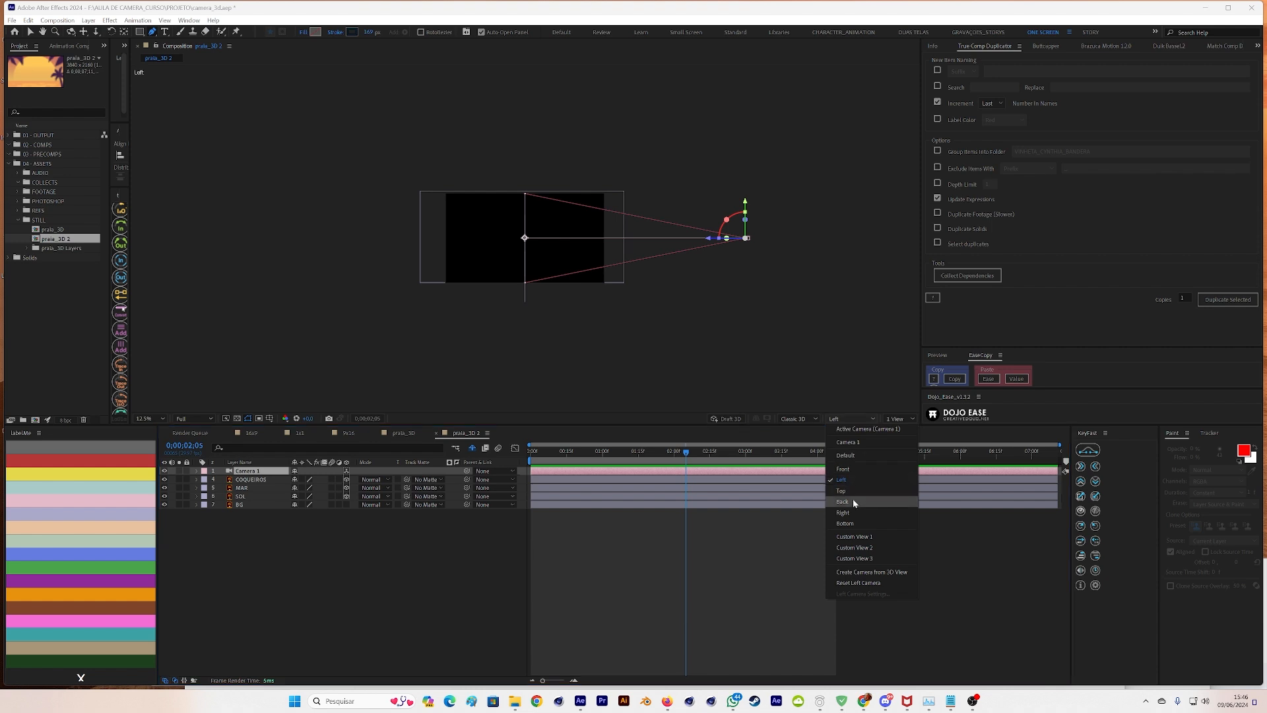
click(843, 513)
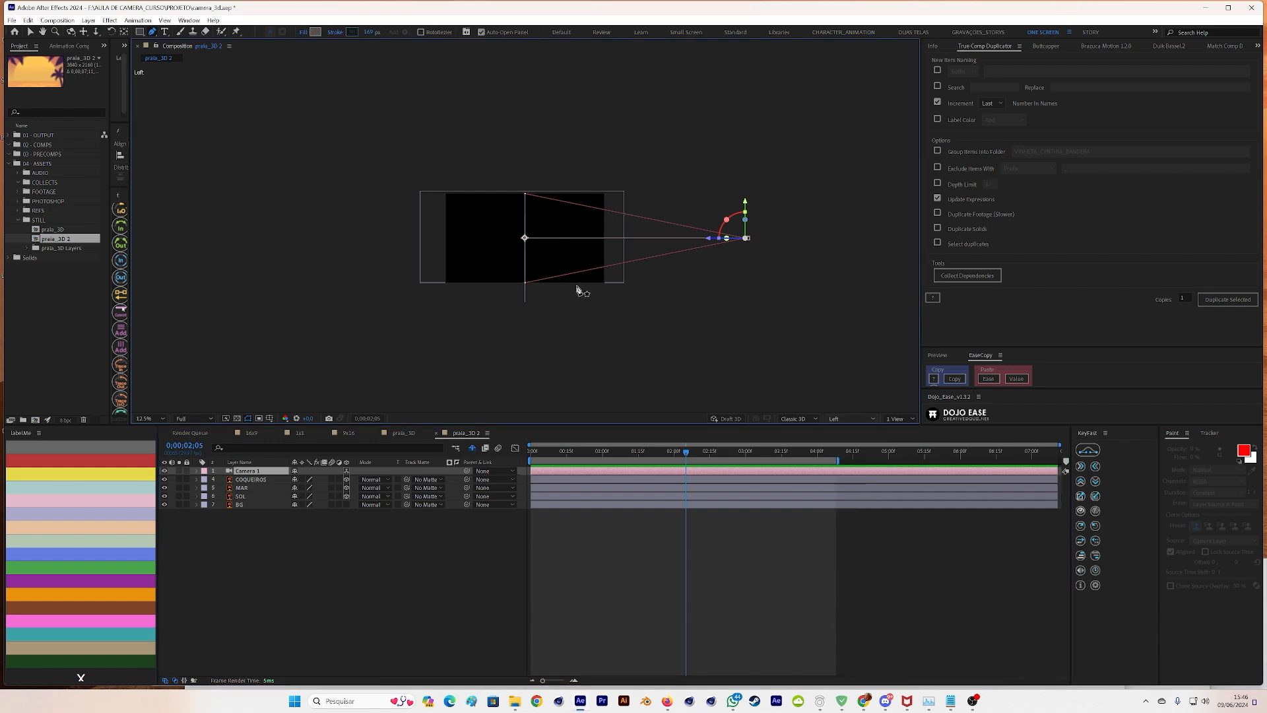
click(844, 419)
click(852, 491)
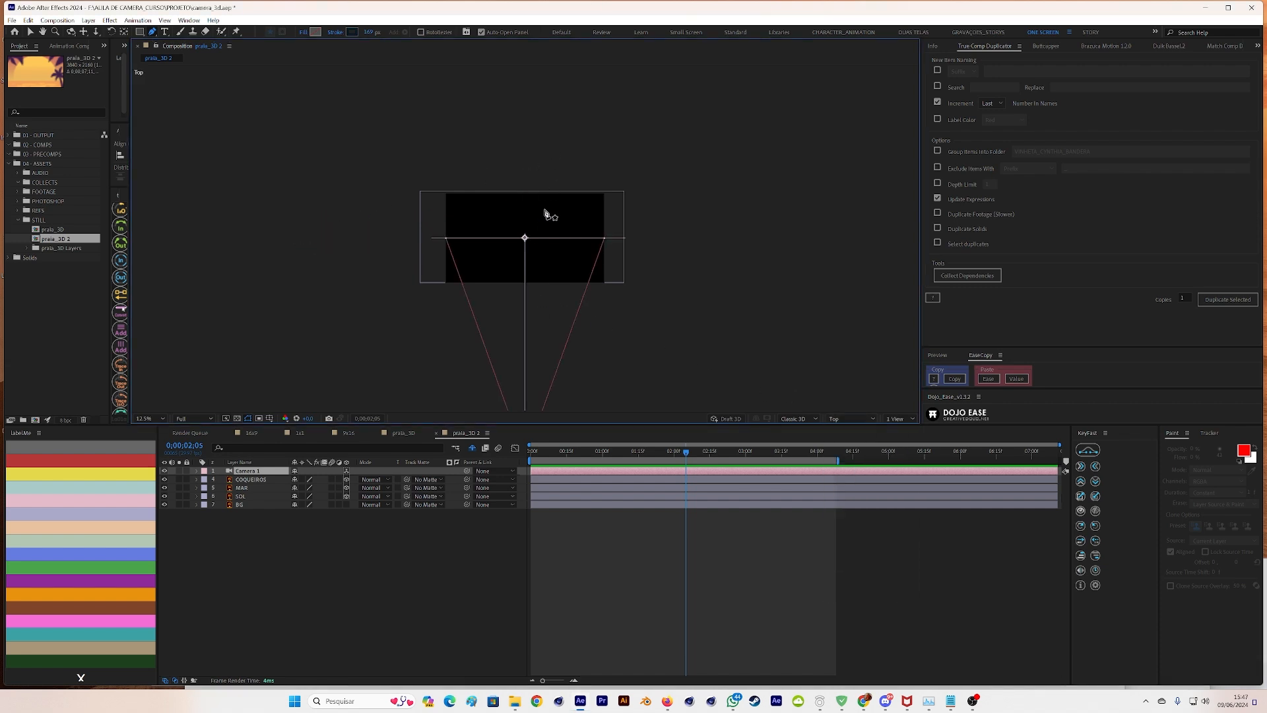
key(comma)
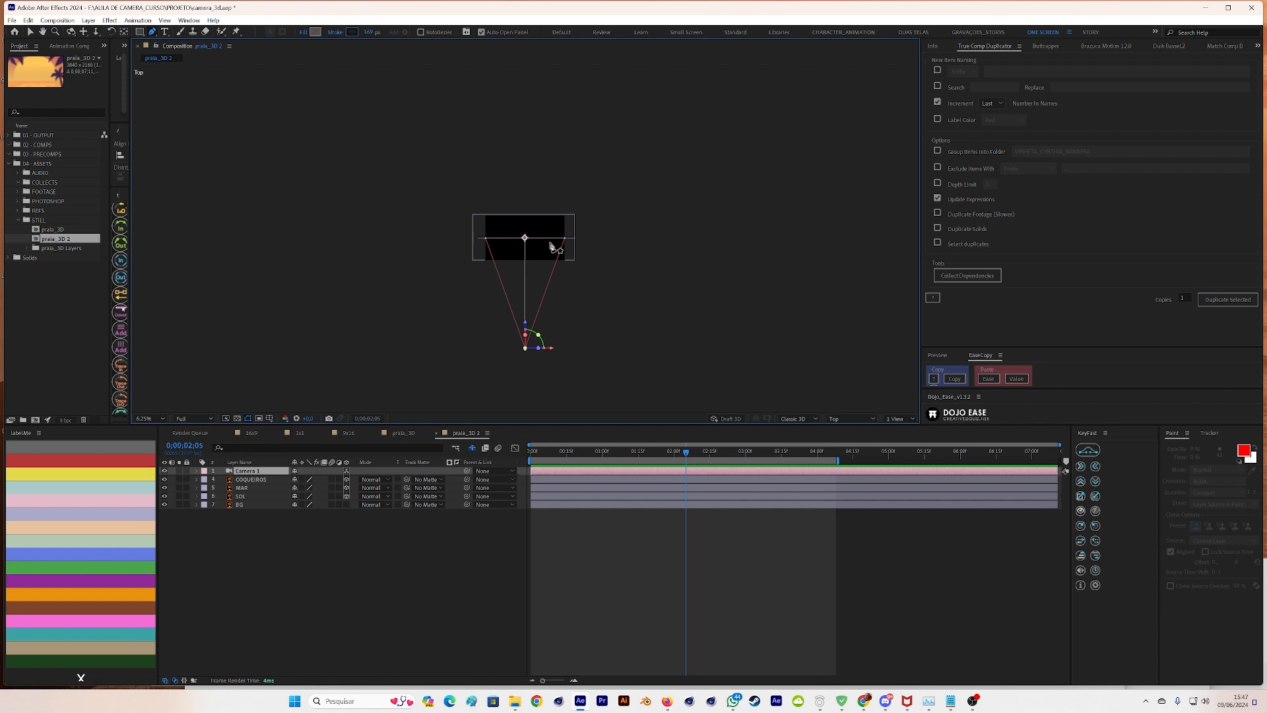
click(549, 487)
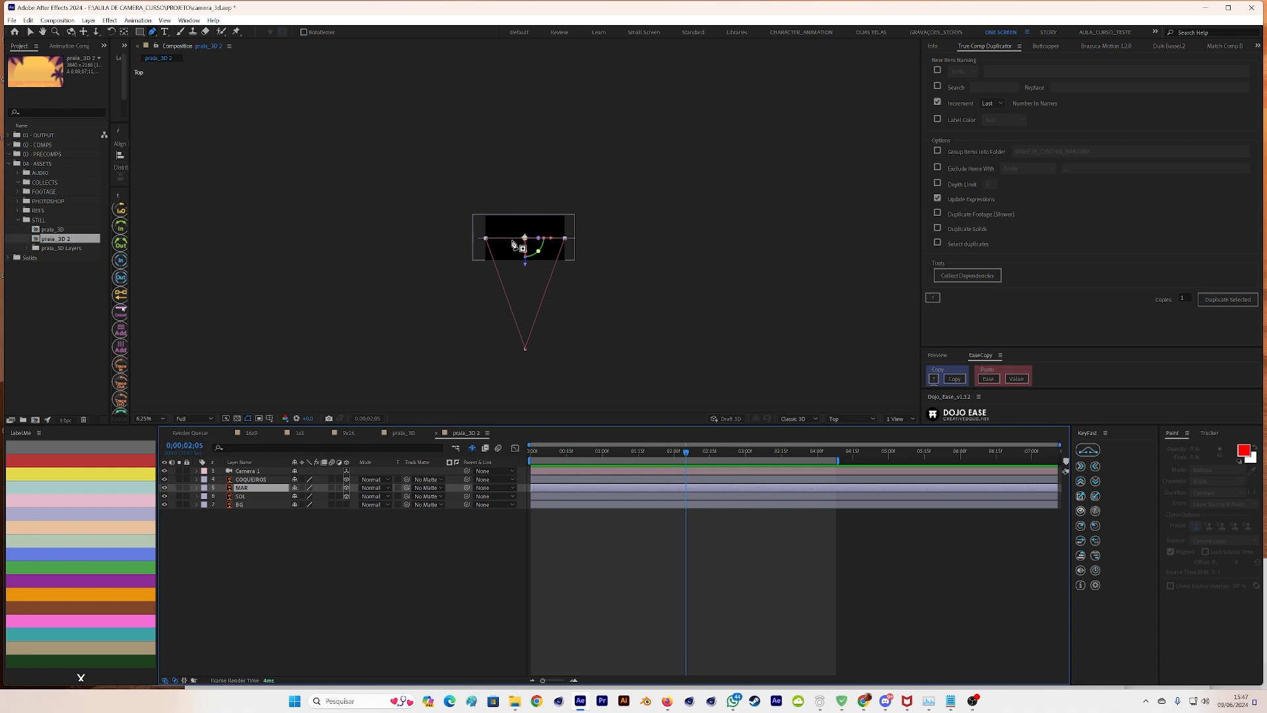
click(581, 474)
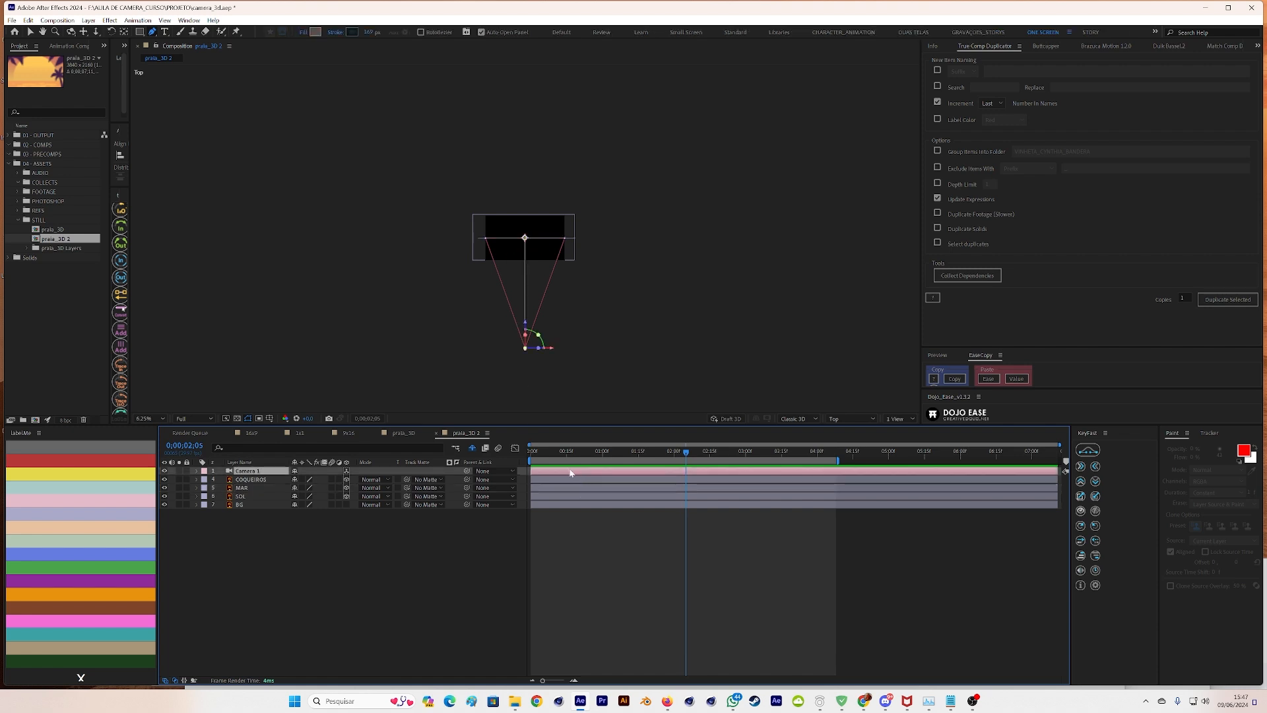
- Return to the Active Camera (Camera 1) view and select the COQUEIROS and SOL layers to inspect them
click(859, 419)
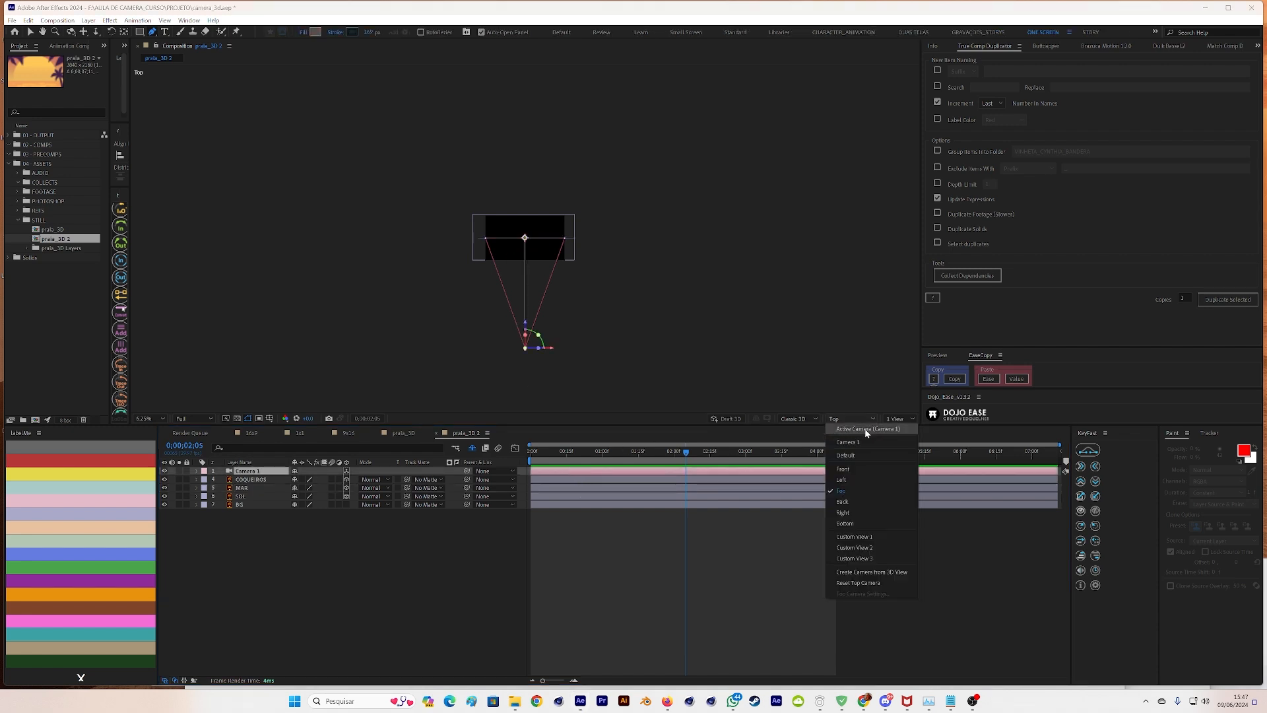
click(865, 429)
scroll(542, 299, up, 4)
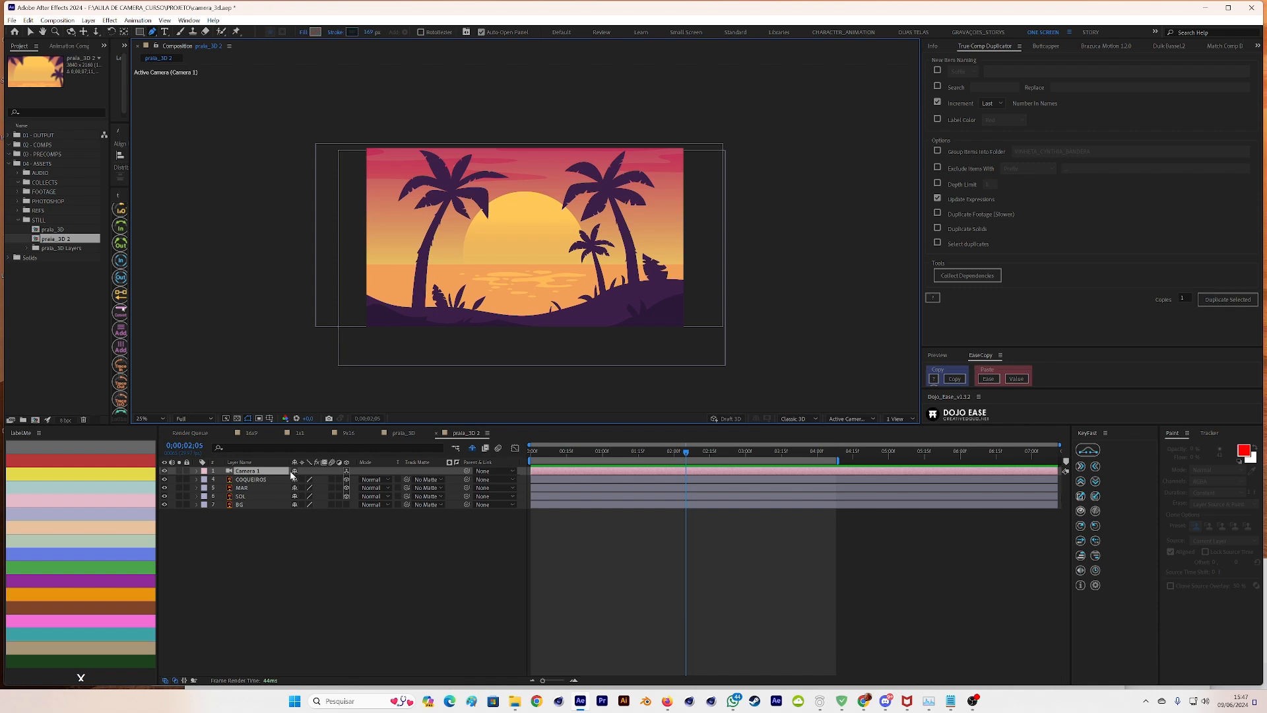
click(253, 478)
click(256, 495)
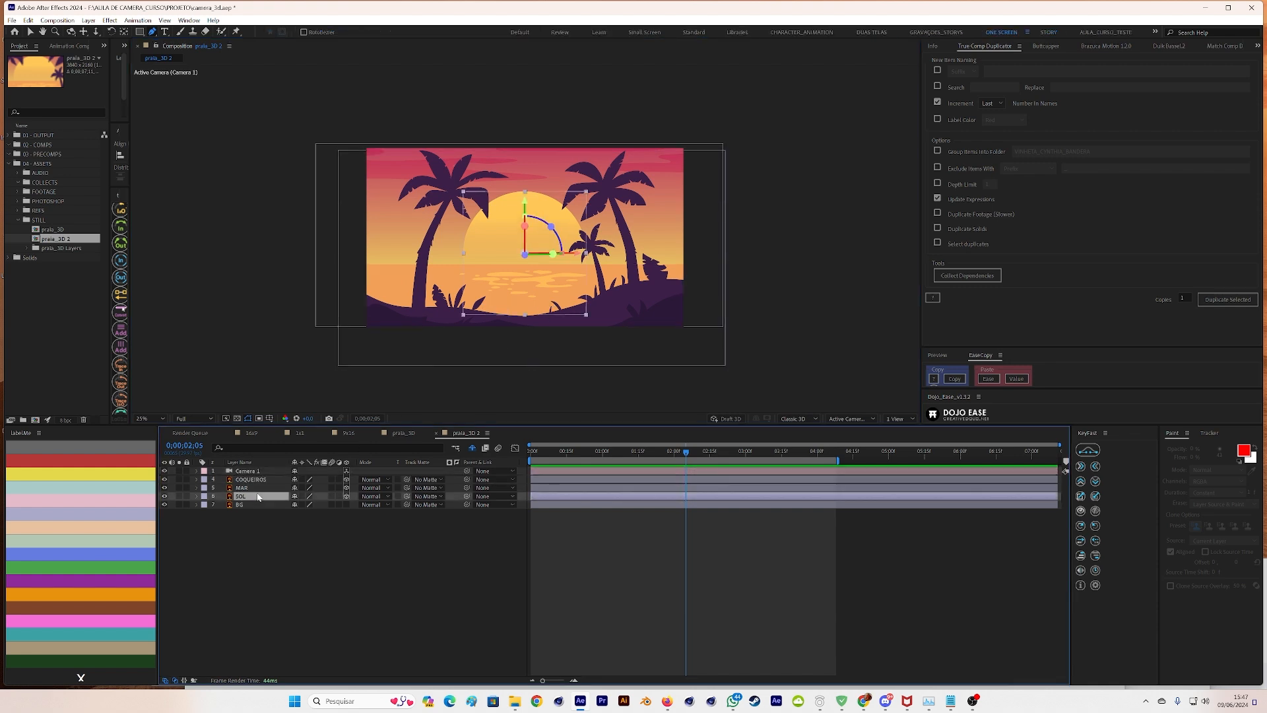
- Split the composition viewer into 2 Views showing Top and Active Camera, both at 12.5% magnification
click(897, 419)
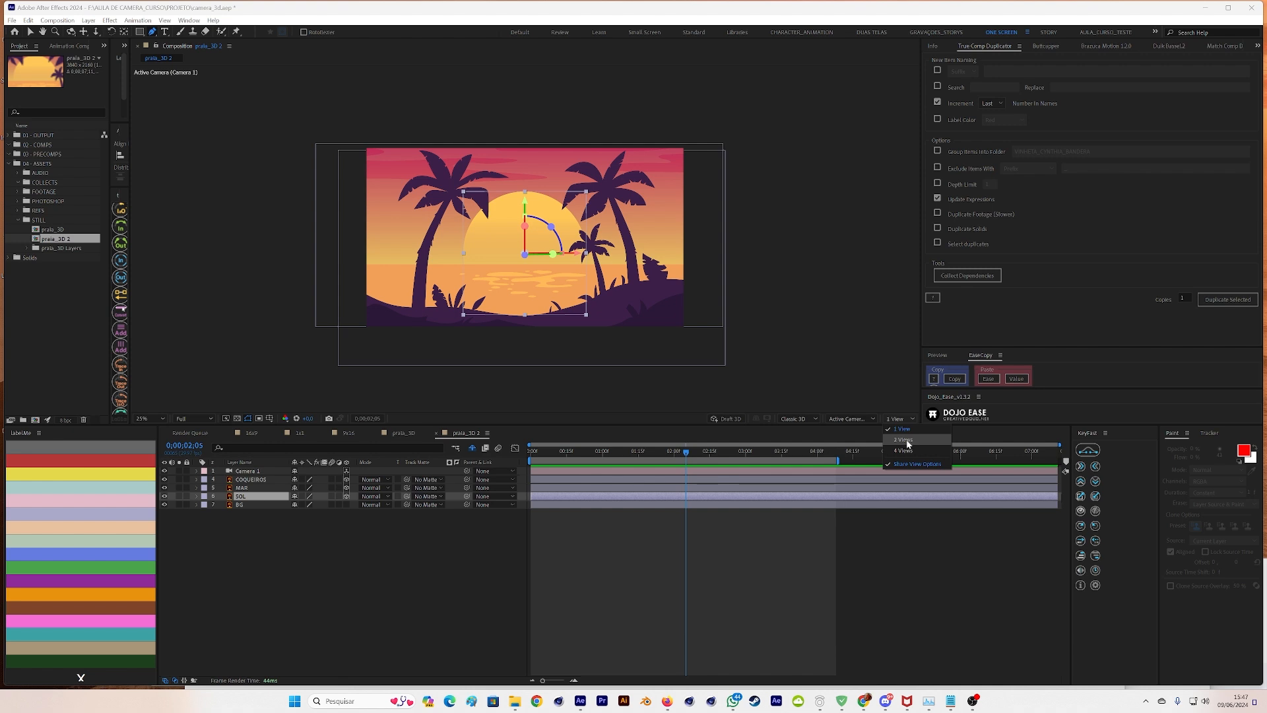
click(908, 442)
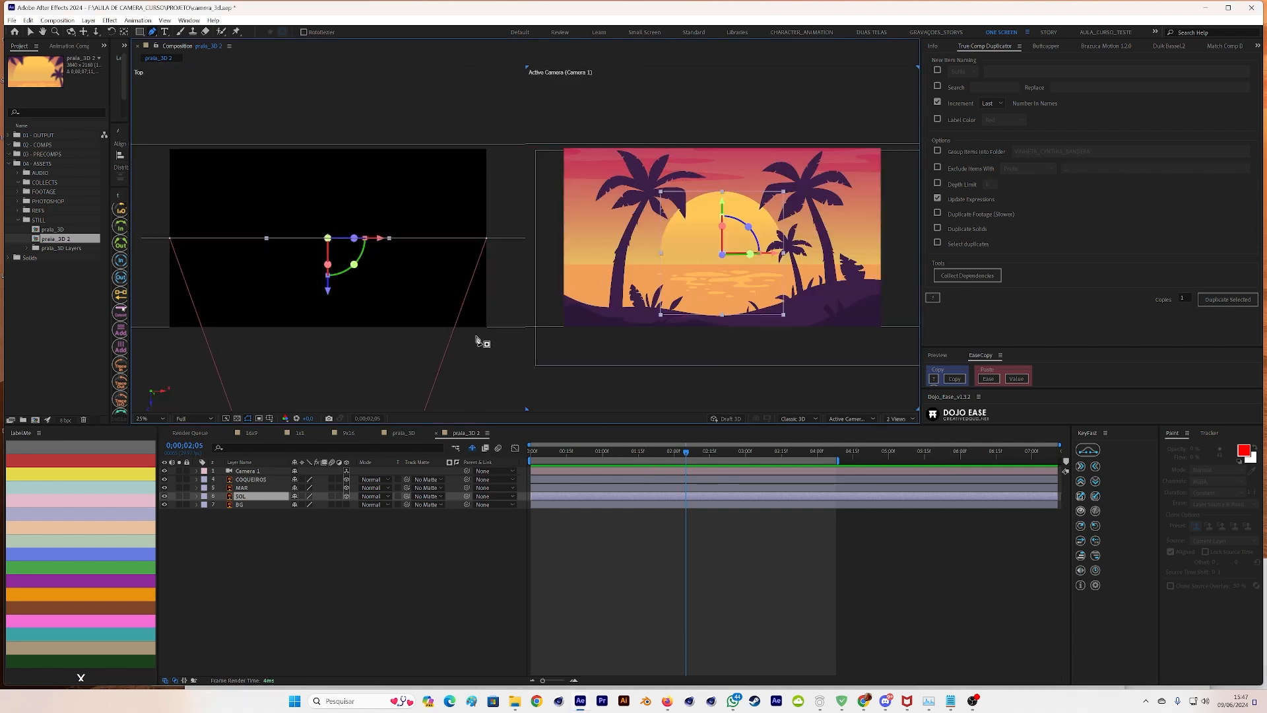
key(comma)
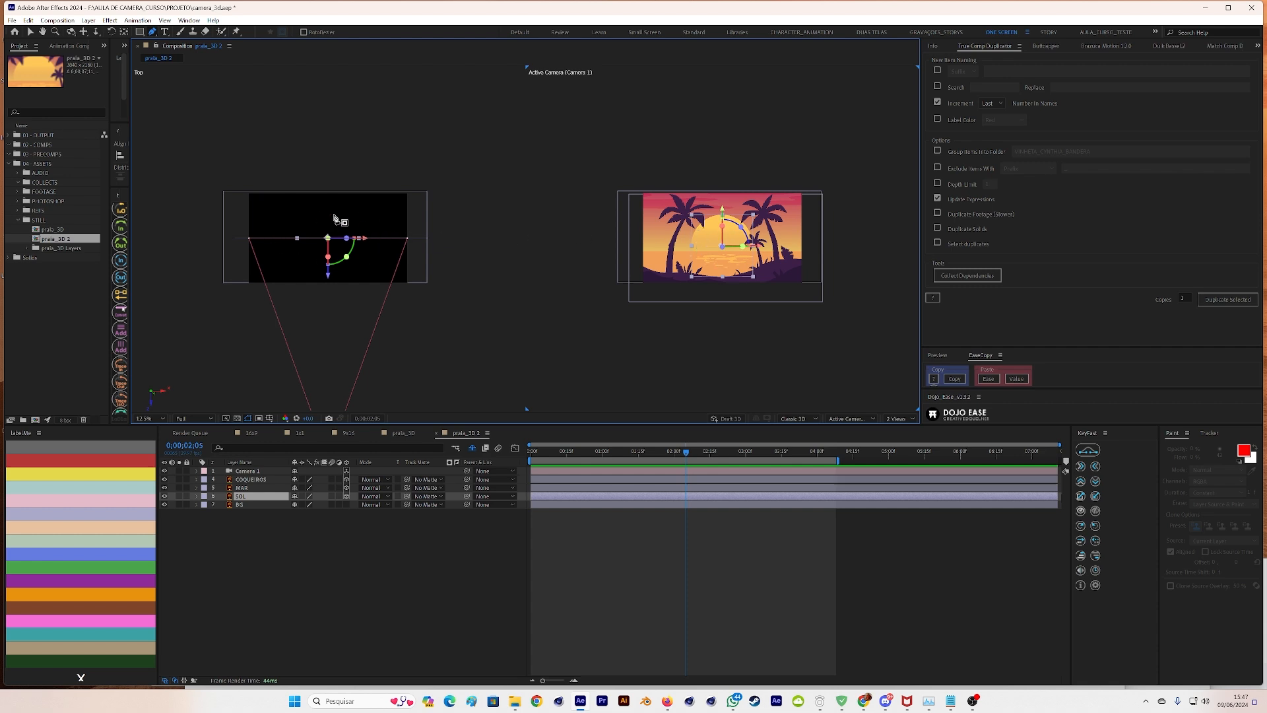
key(period)
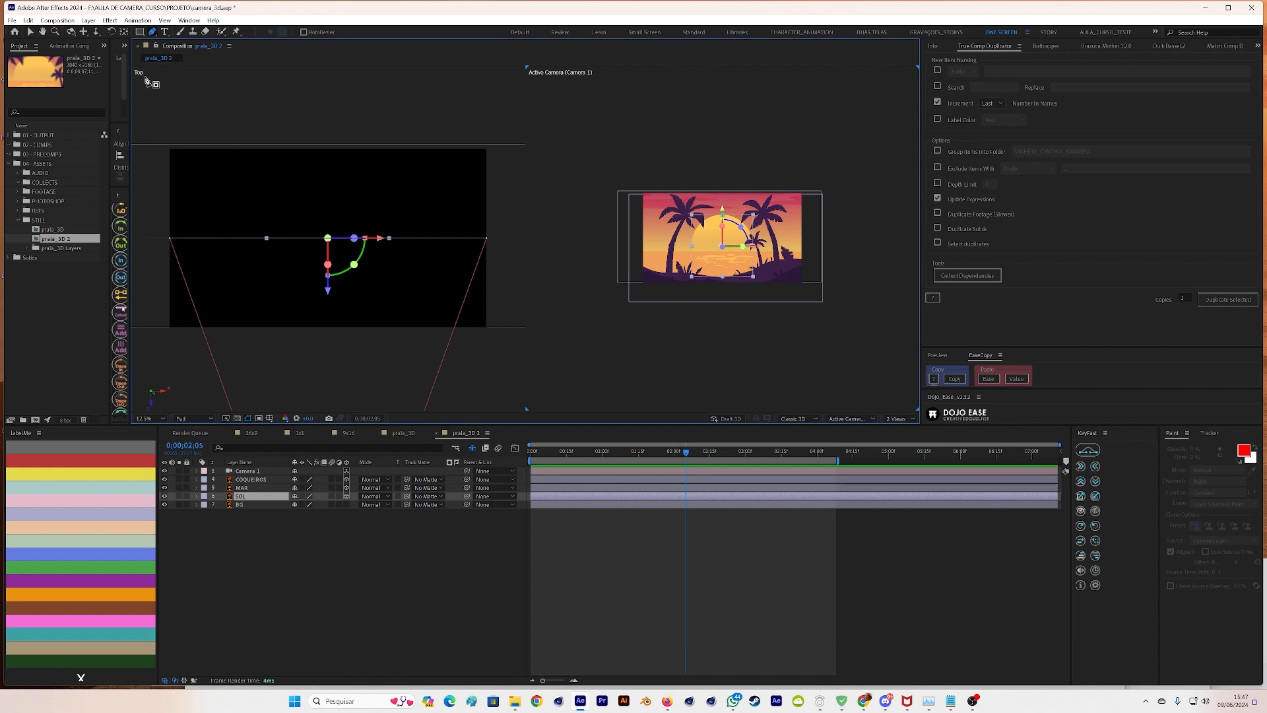
key(comma)
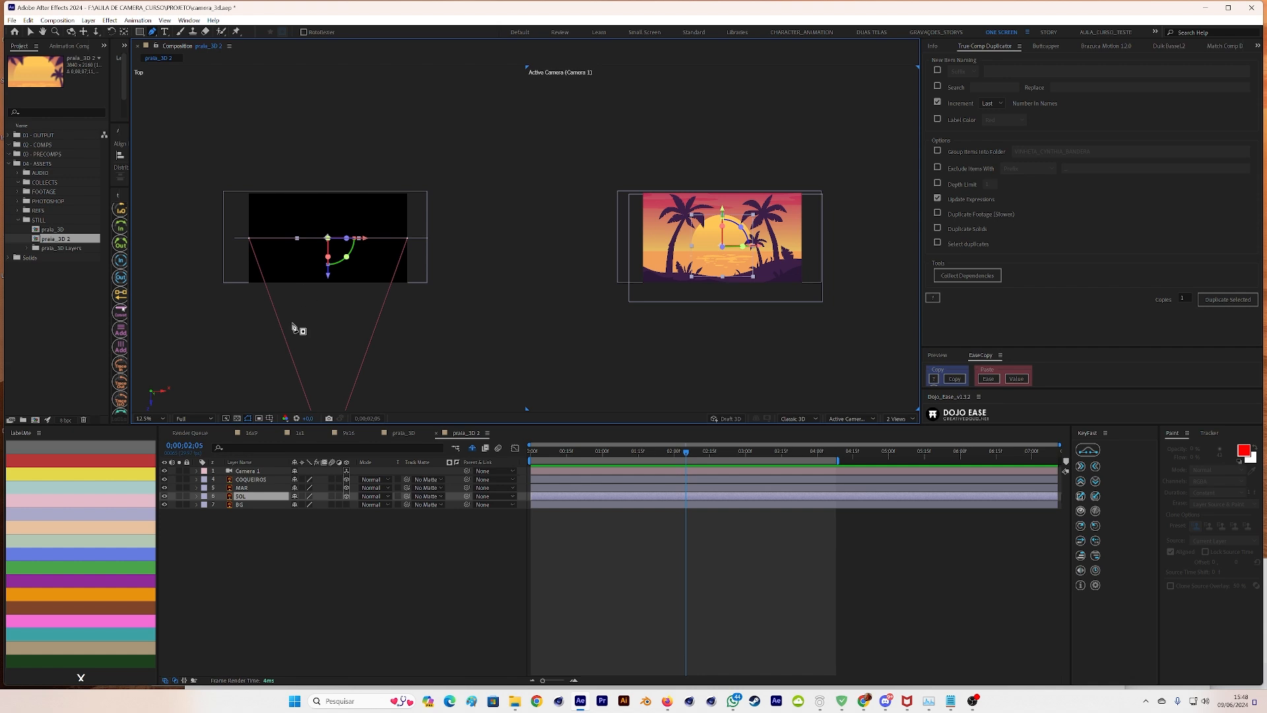
- Make the BG layer 3D and move it back along Z, away from the camera, in the Top view
click(256, 505)
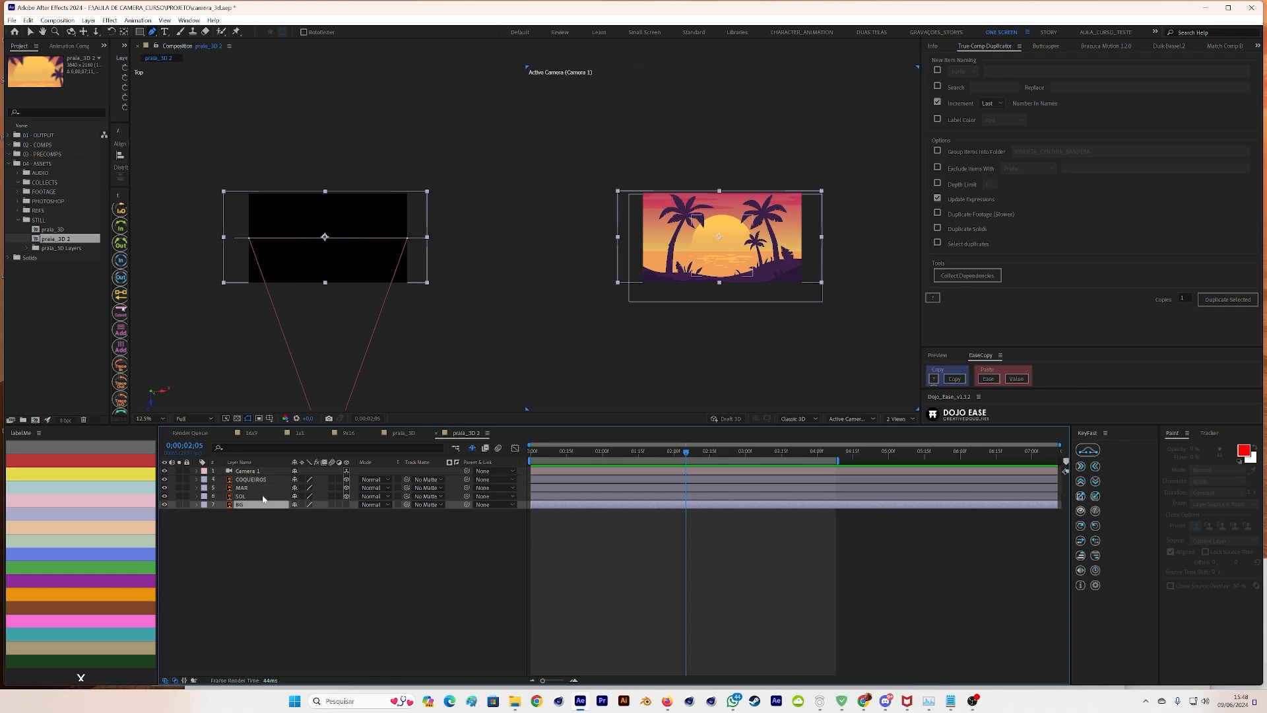
click(344, 504)
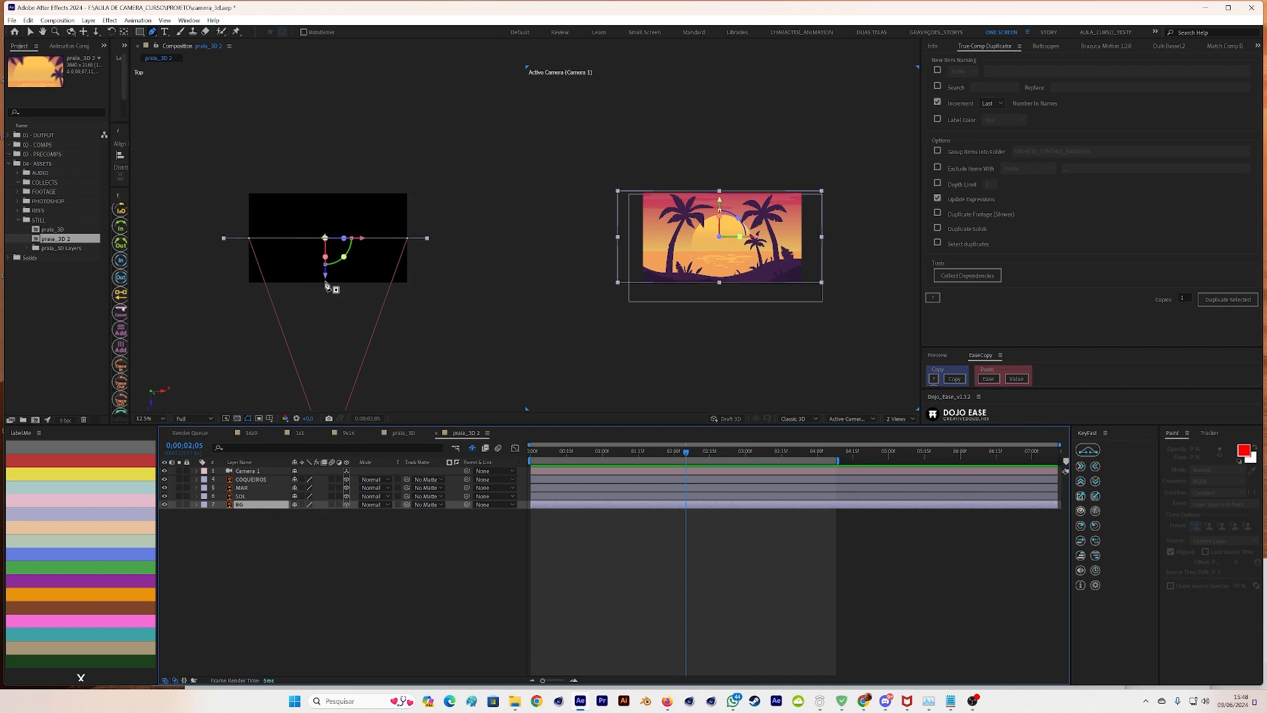
key(v)
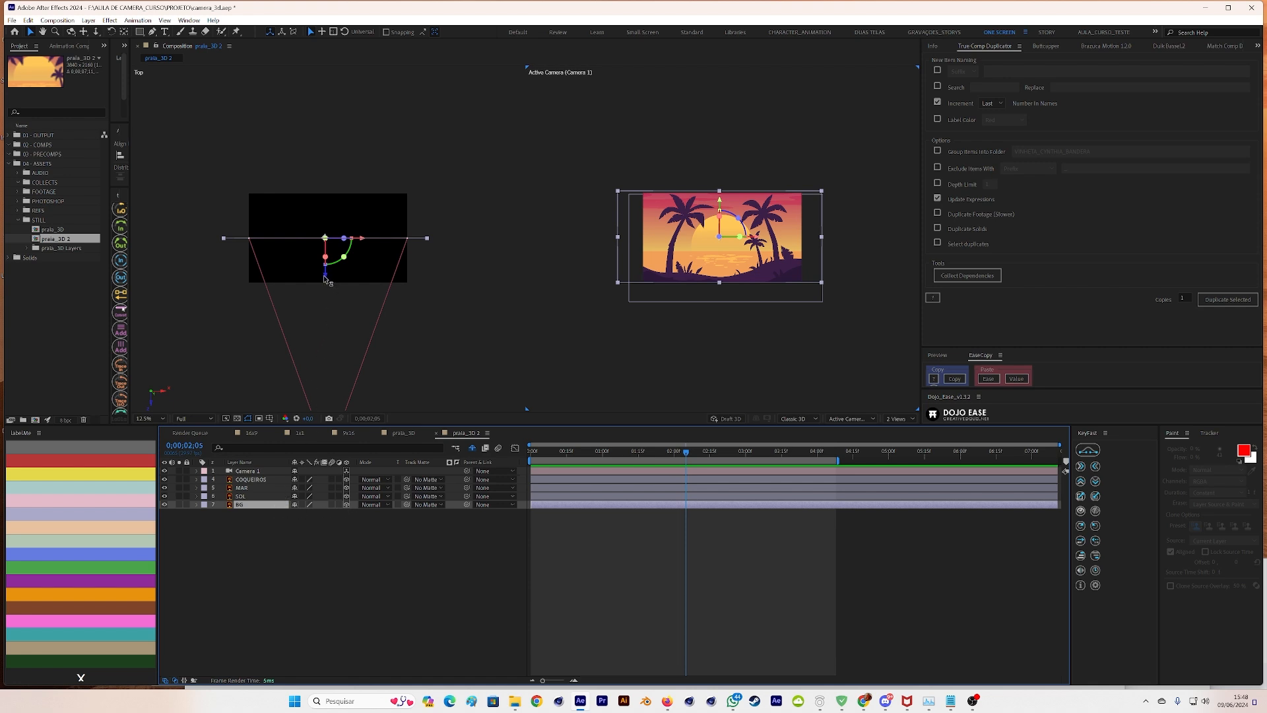
drag(324, 280, 351, 152)
- Scale the BG layer up to about 163% so it fills the camera frame again
click(272, 506)
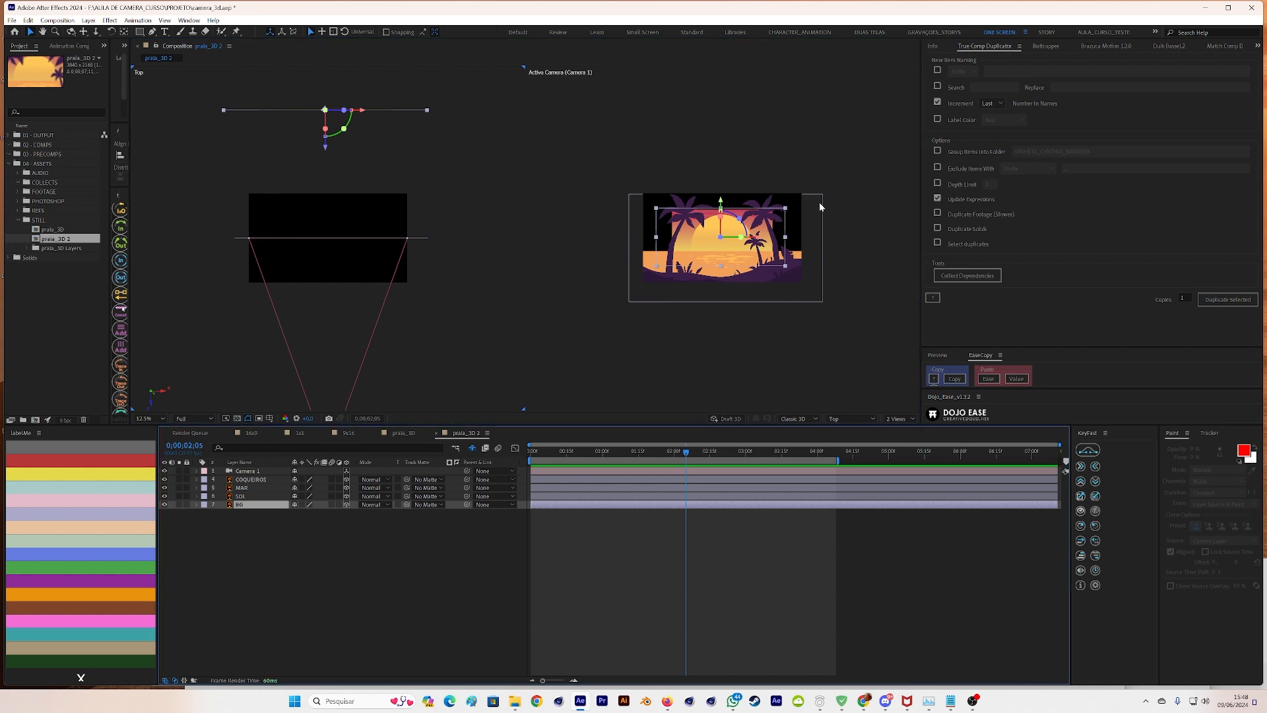
key(s)
drag(309, 513, 341, 519)
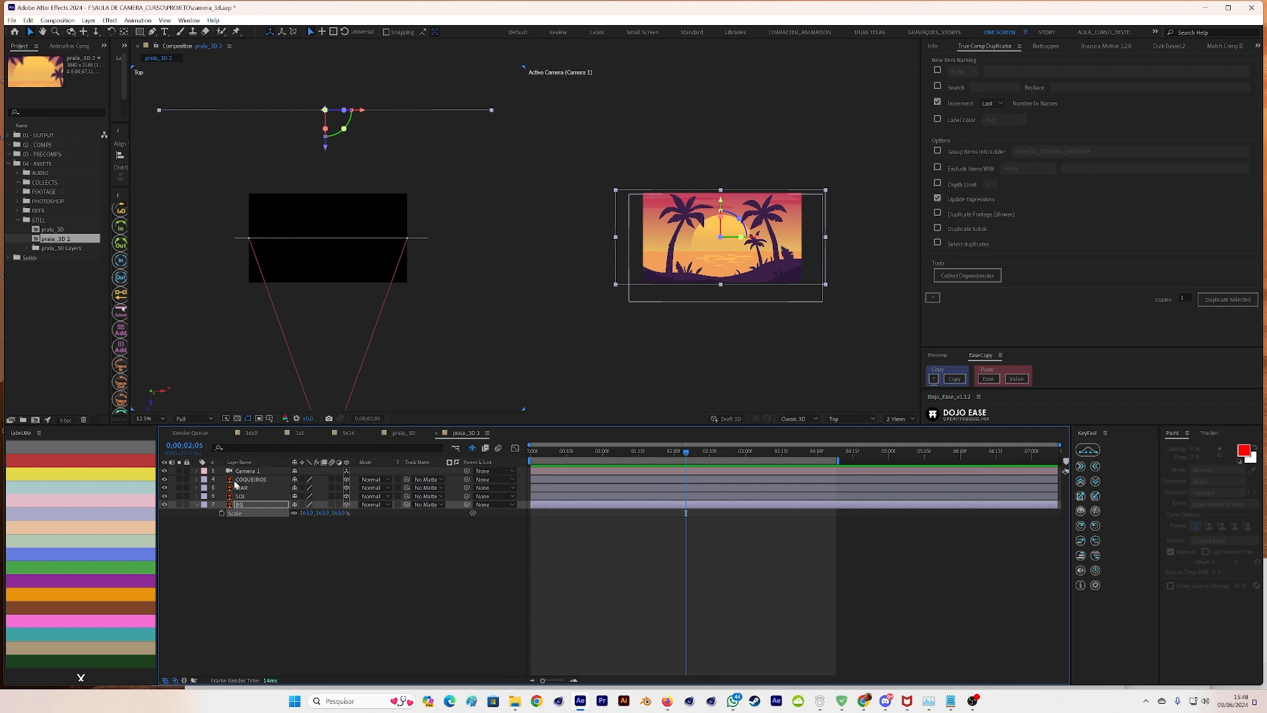
- Move the SOL layer back along Z in the Top view and scale it up to about 126% to compensate
click(251, 496)
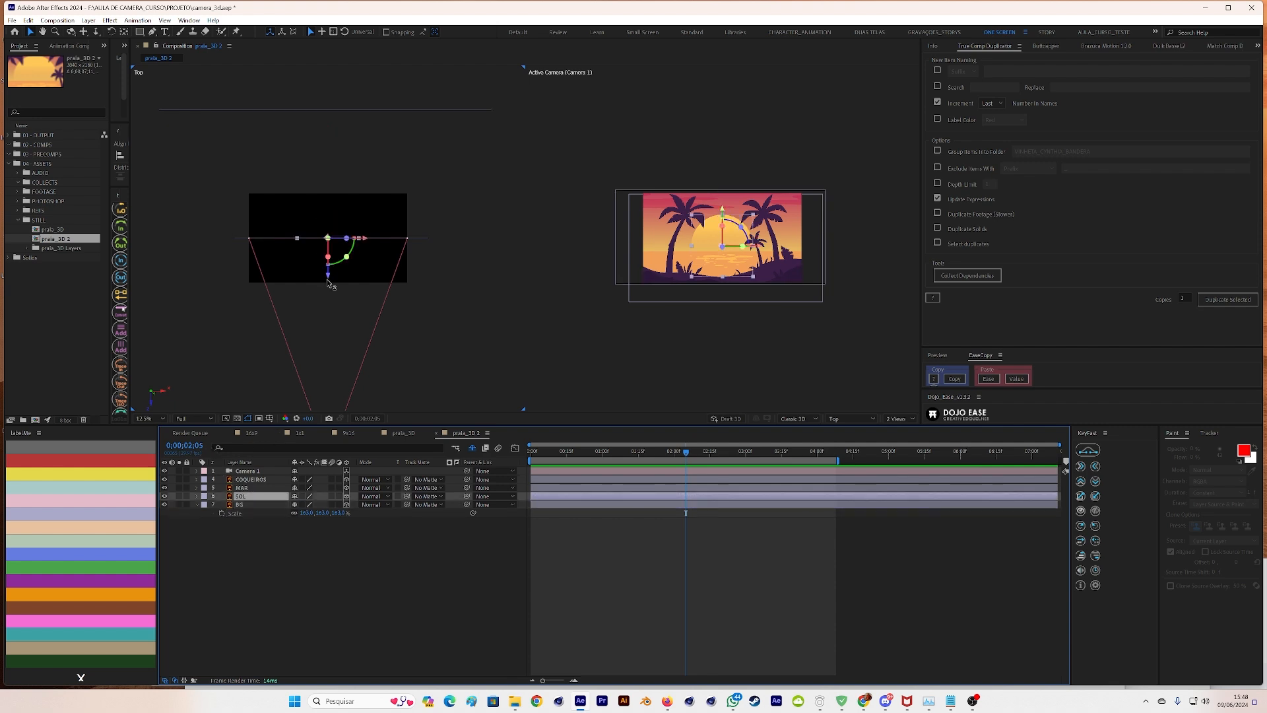
drag(334, 279, 359, 197)
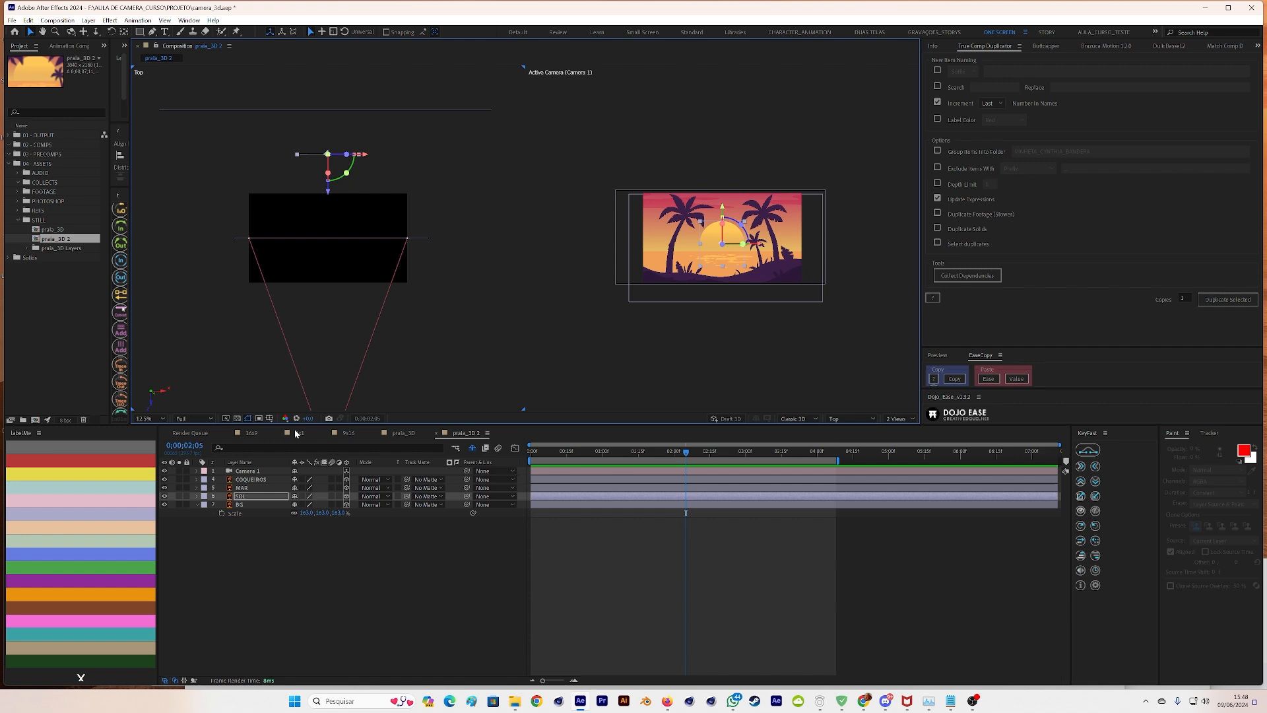
click(262, 493)
key(s)
drag(308, 505, 271, 498)
- Move the MAR layer back along Z, in front of SOL, and scale it up to about 143%
click(264, 488)
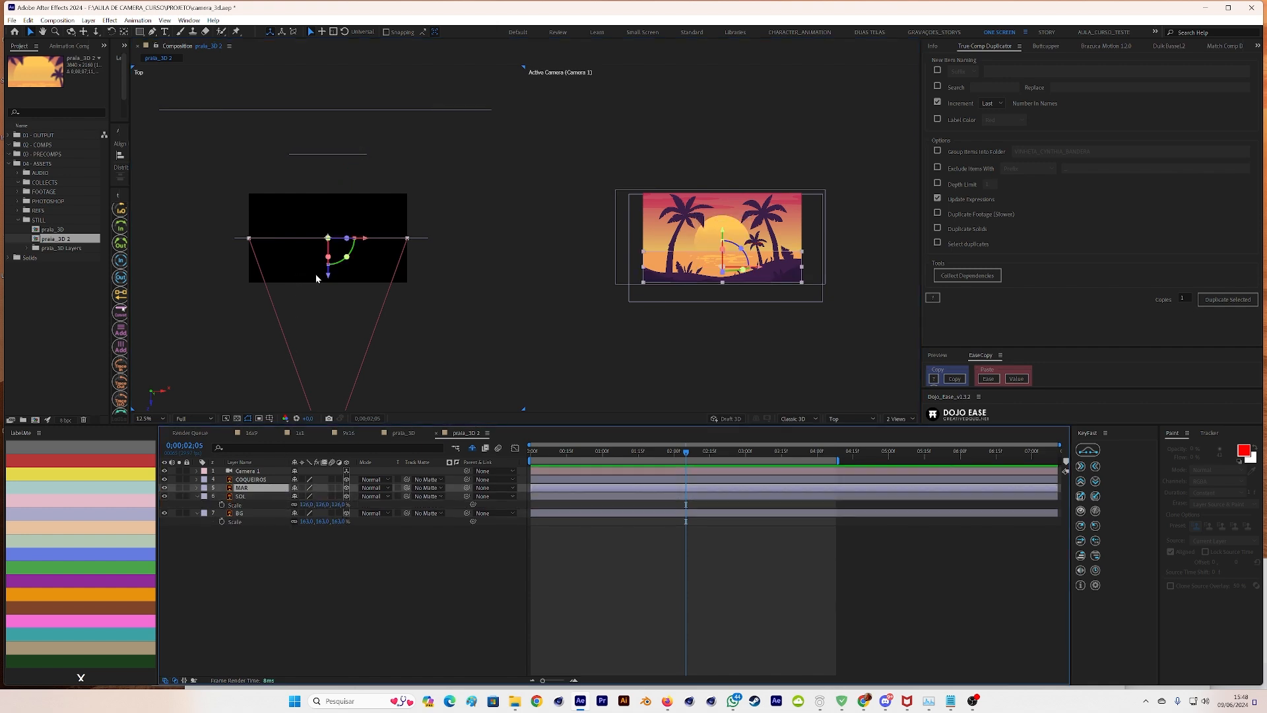
drag(330, 283, 348, 237)
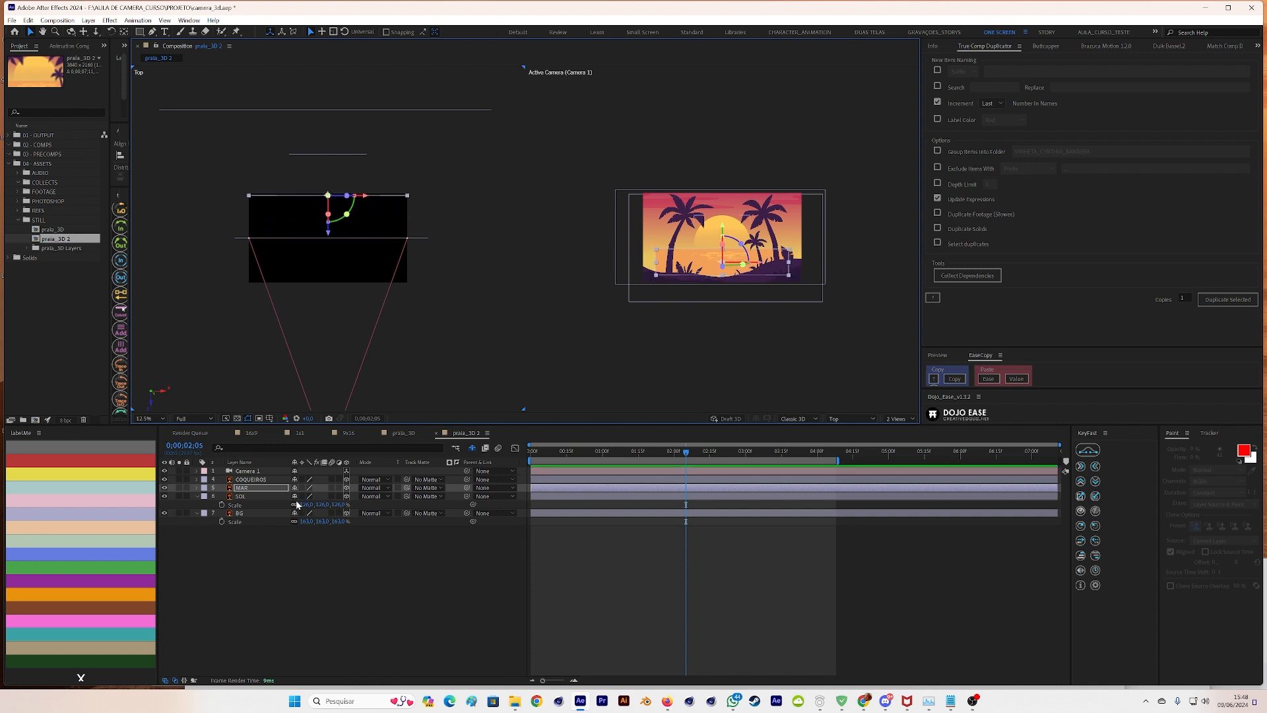
key(s)
drag(307, 496, 331, 496)
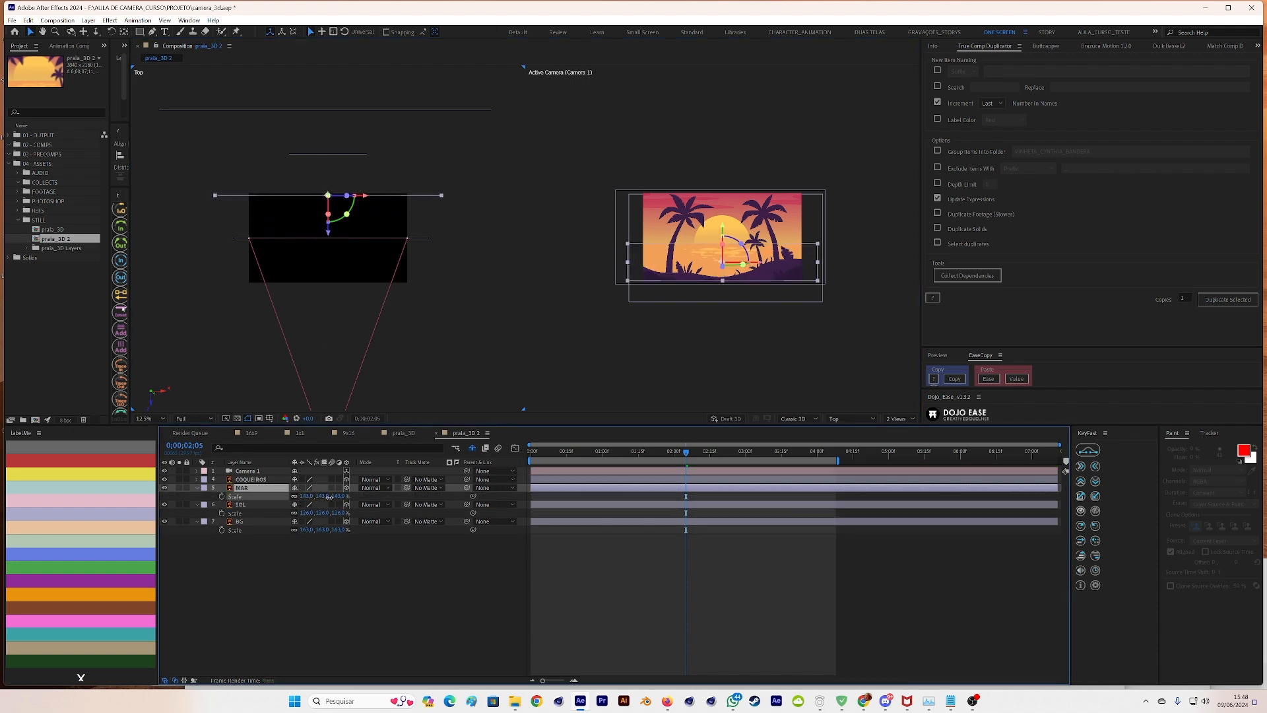
- Move the COQUEIROS layer slightly back along Z, scale it to about 117%, and lower it slightly in the camera view
click(270, 481)
drag(333, 278, 338, 262)
key(s)
drag(305, 488, 308, 487)
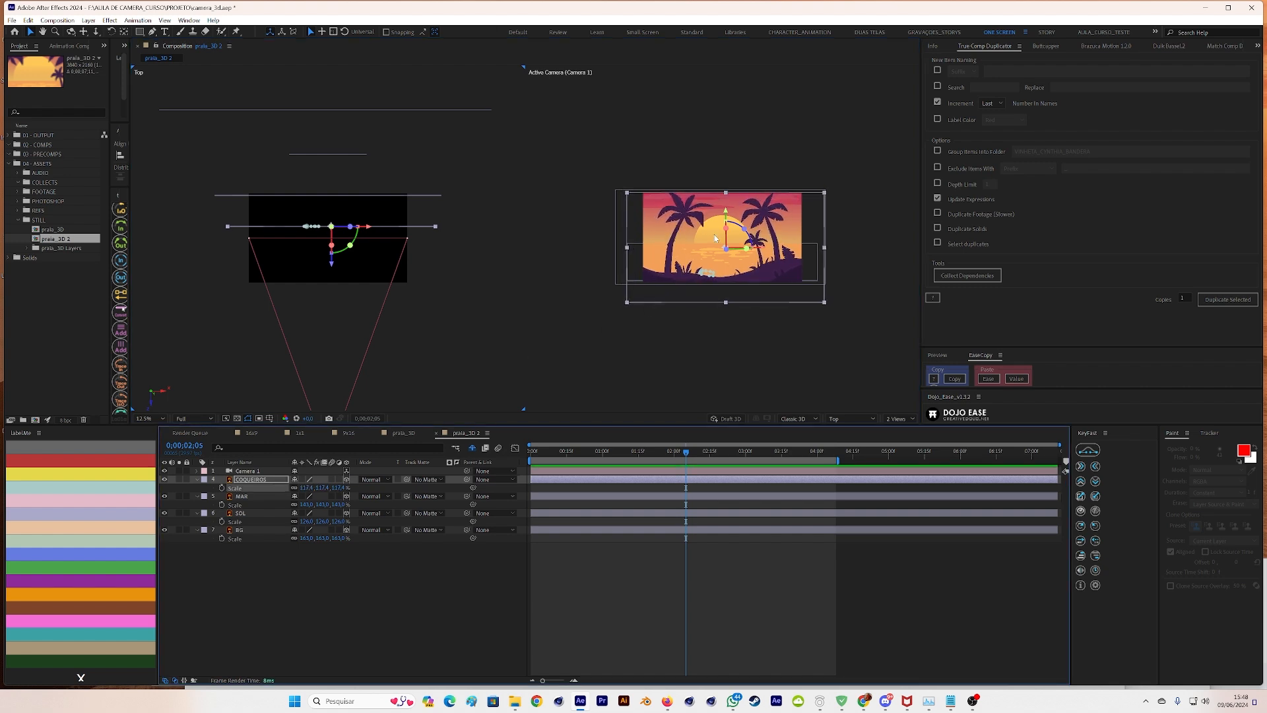
click(726, 214)
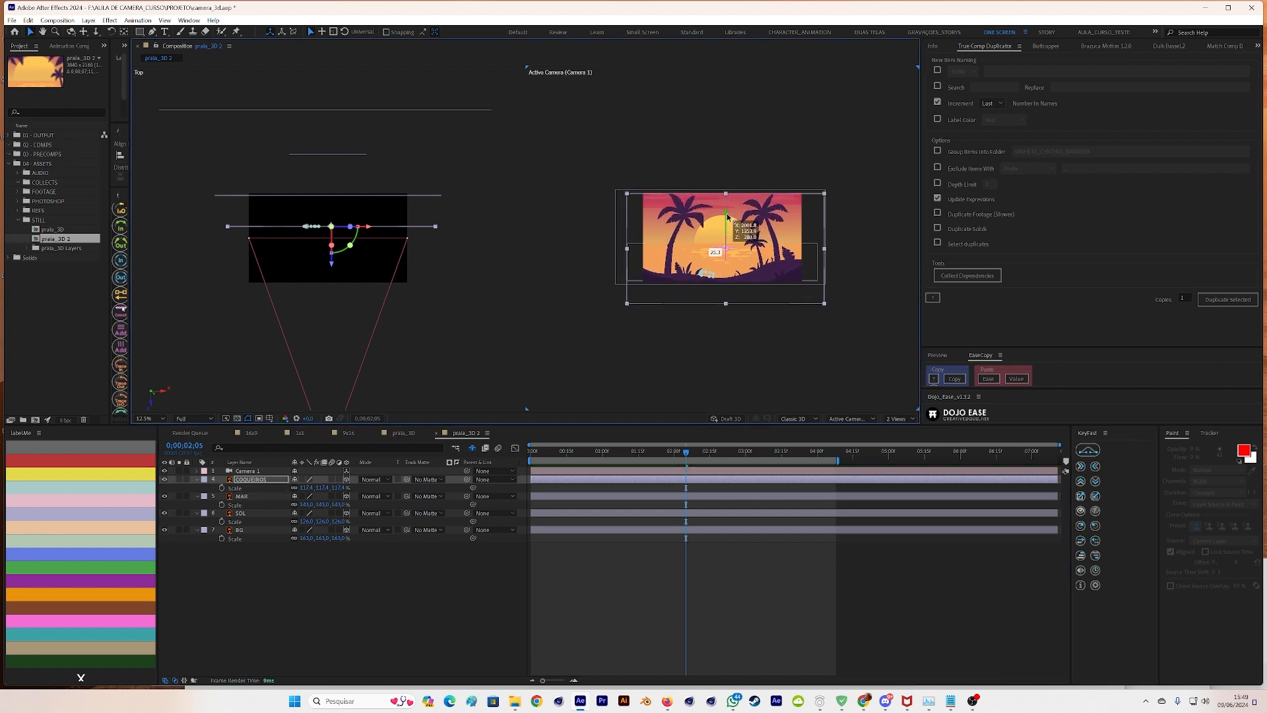
- Try moving Camera 1 along Z in the Top view
click(250, 471)
key(f)
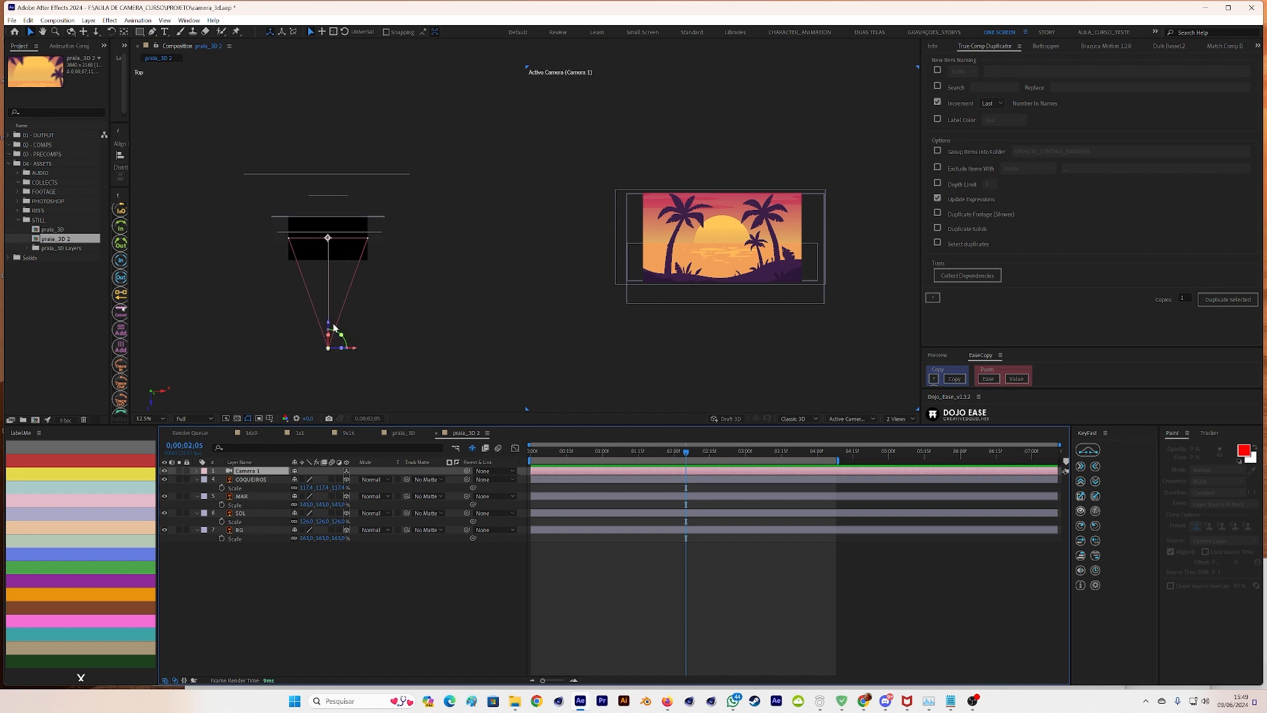
drag(330, 326, 366, 339)
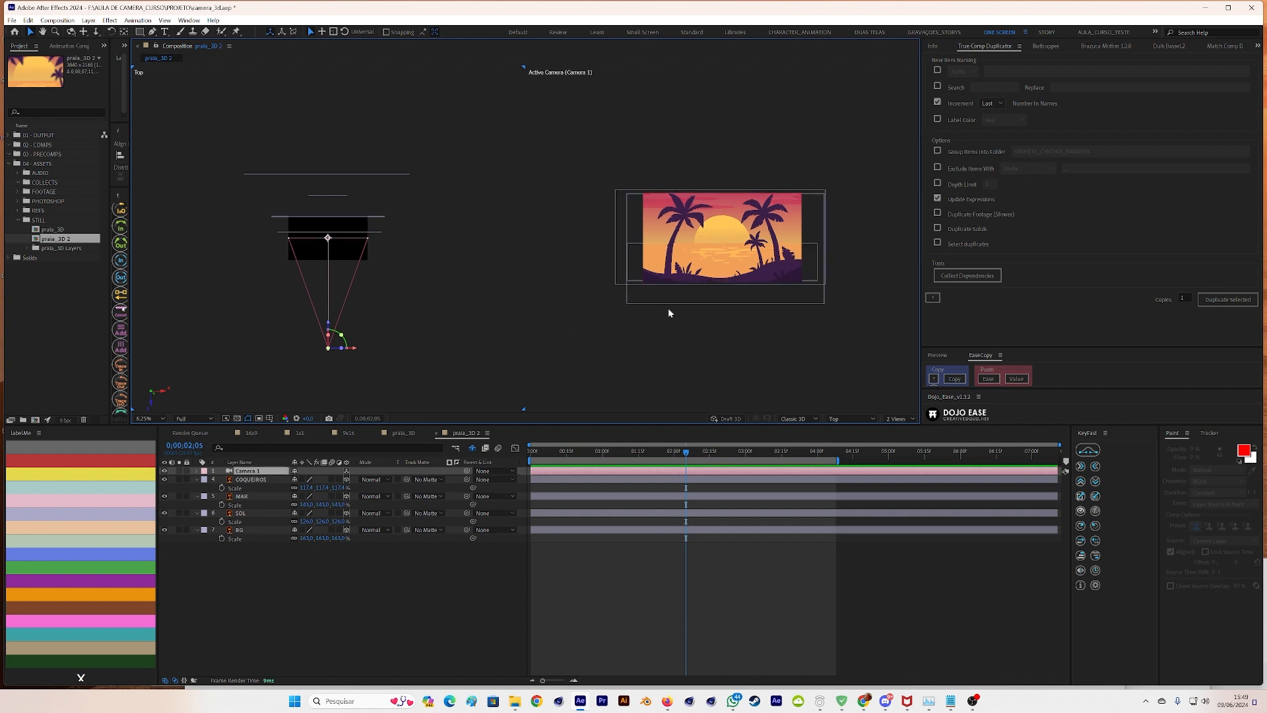
- Add a null object, make it a 3D layer, and parent Camera 1 to it
scroll(711, 326, up, 1)
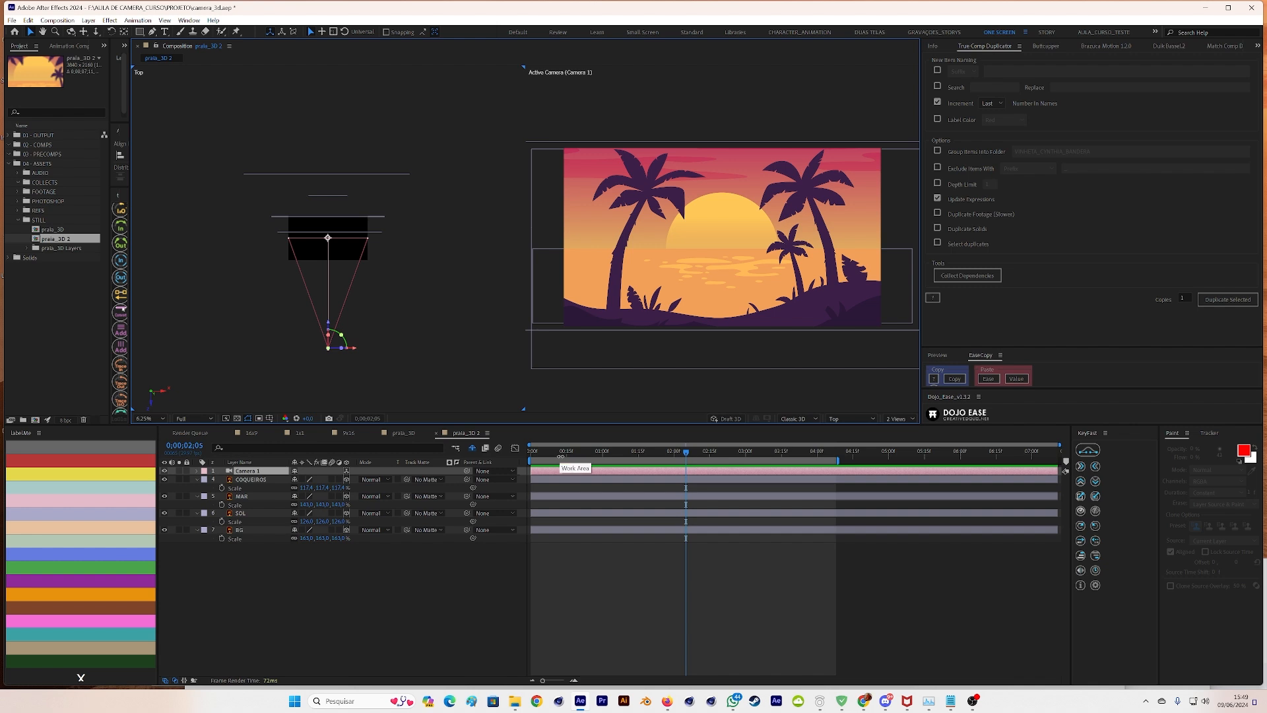
right_click(424, 594)
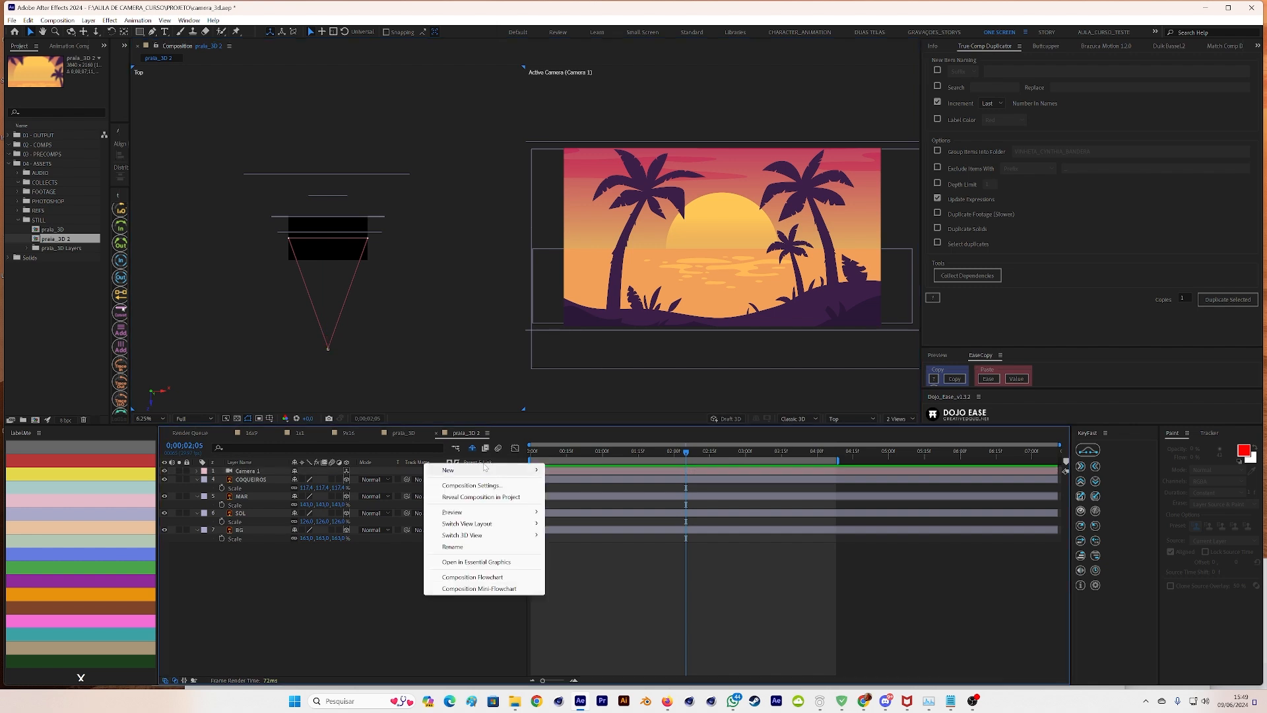
mouse_move(495, 470)
click(595, 534)
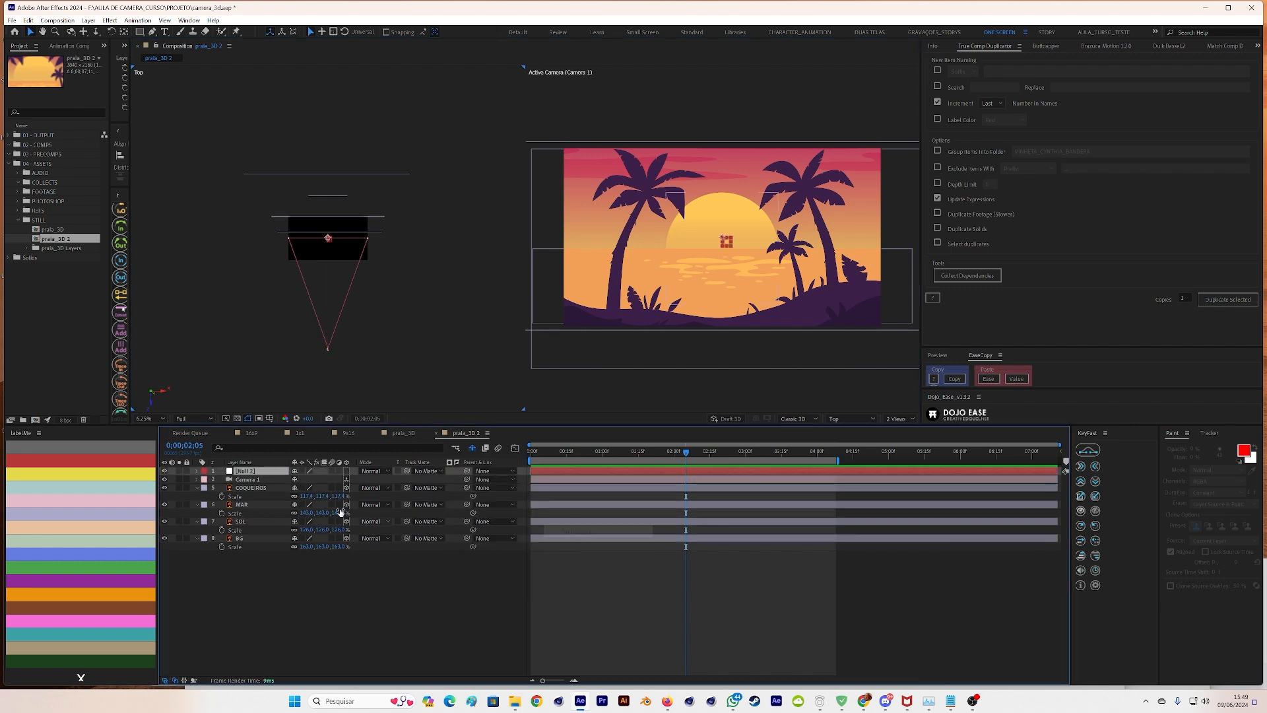
click(252, 480)
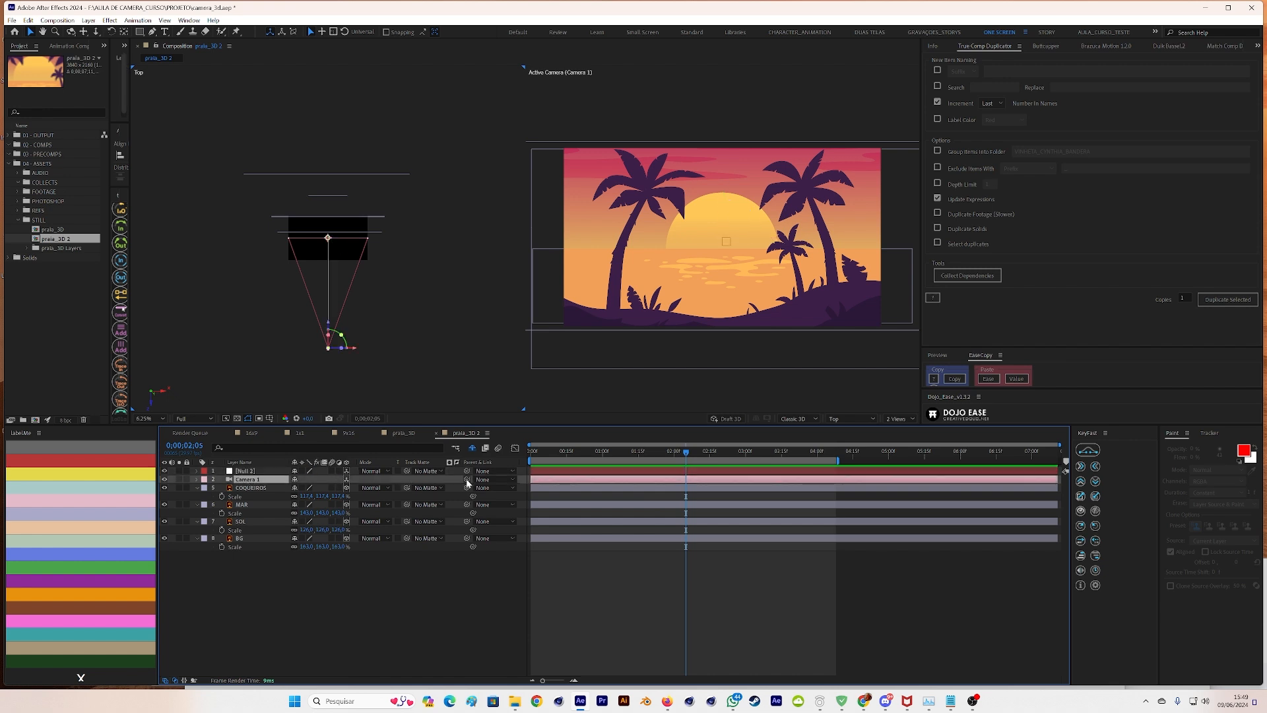
drag(467, 480, 266, 476)
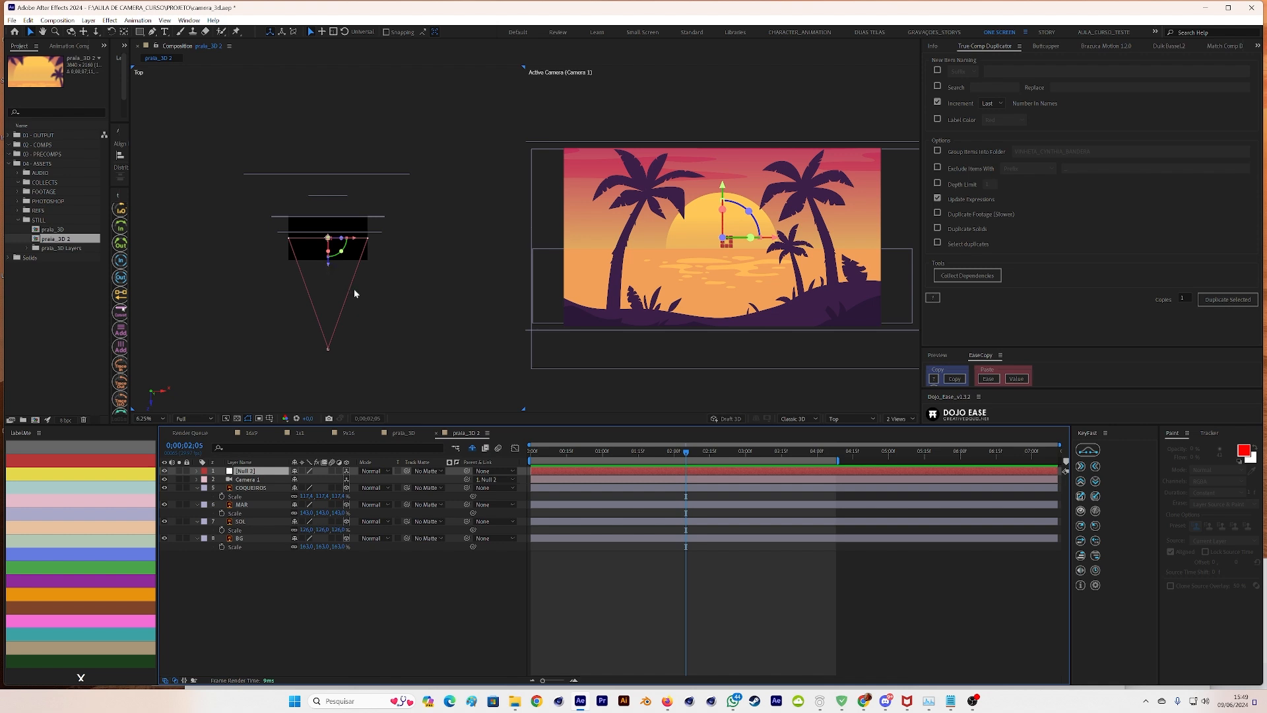
- Add Position keyframes to the camera's null at 0 seconds and at 2 seconds
drag(561, 460, 526, 462)
key(p)
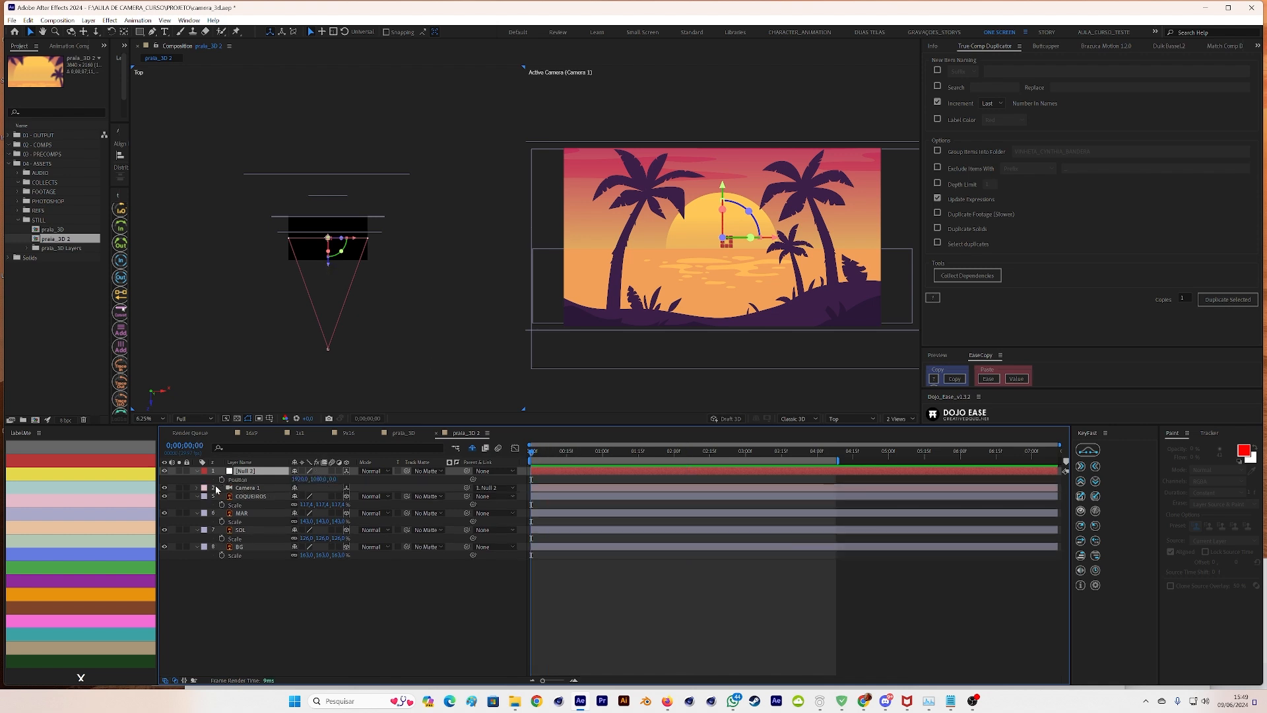
click(221, 479)
drag(596, 460, 674, 457)
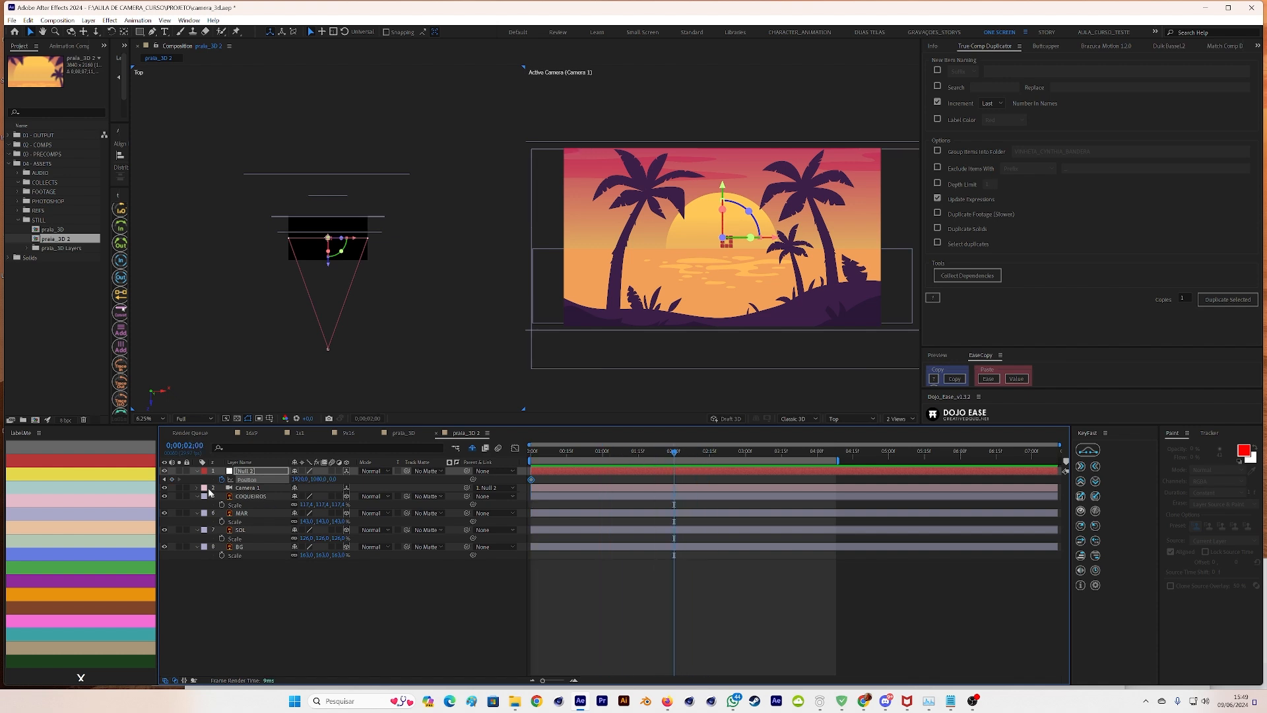
click(165, 480)
- At 0 seconds, push the null deep into the scene along Z, and shift both Position keyframes to about 916 in Y
drag(335, 480, 630, 468)
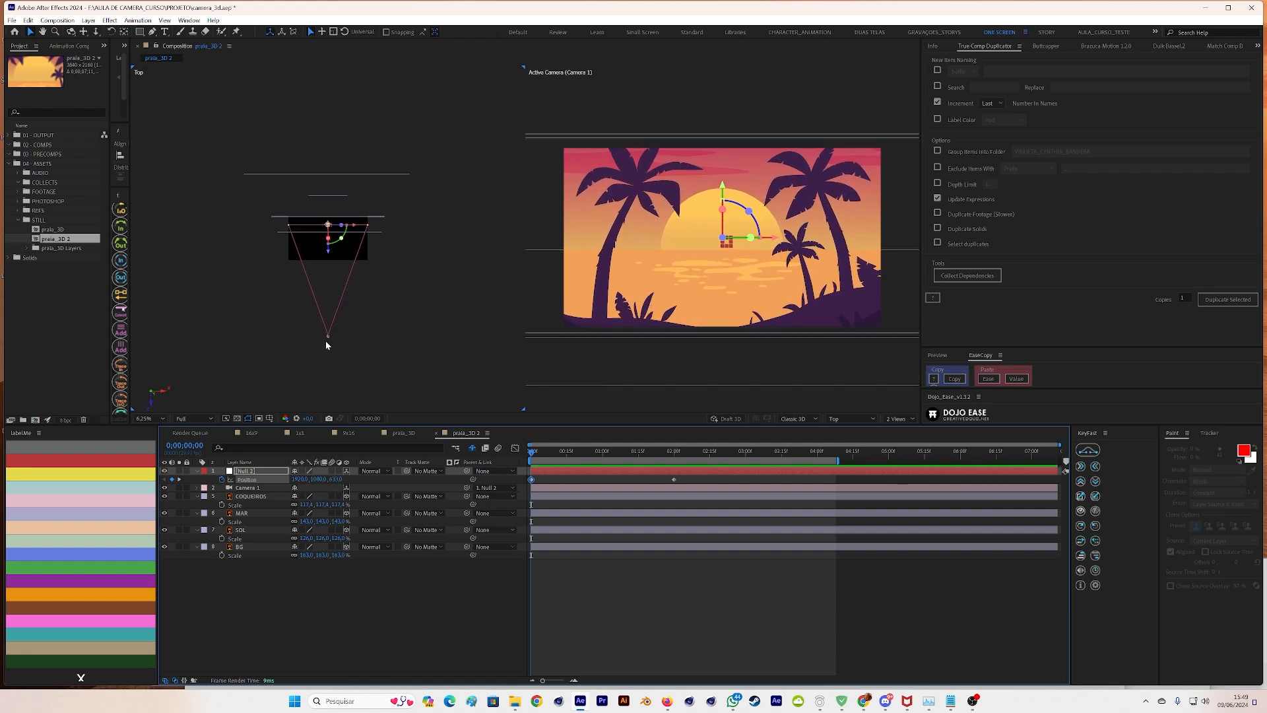
drag(333, 480, 693, 438)
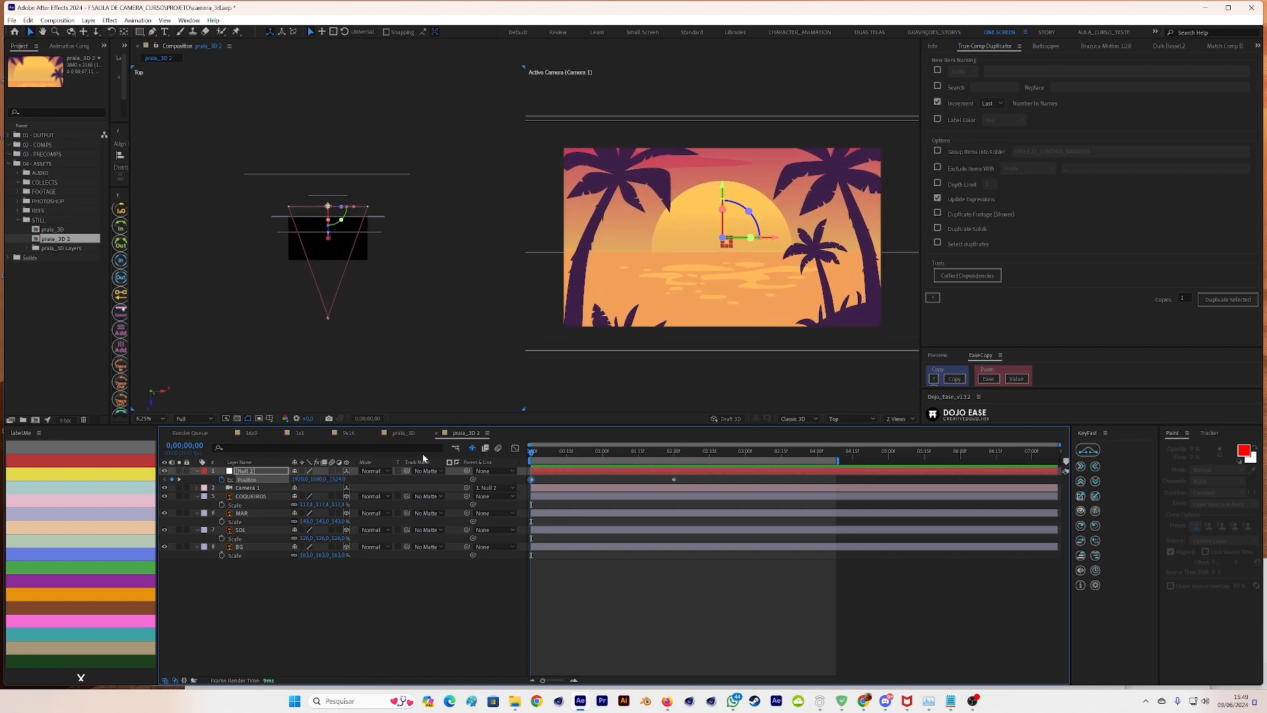
drag(341, 483, 1055, 429)
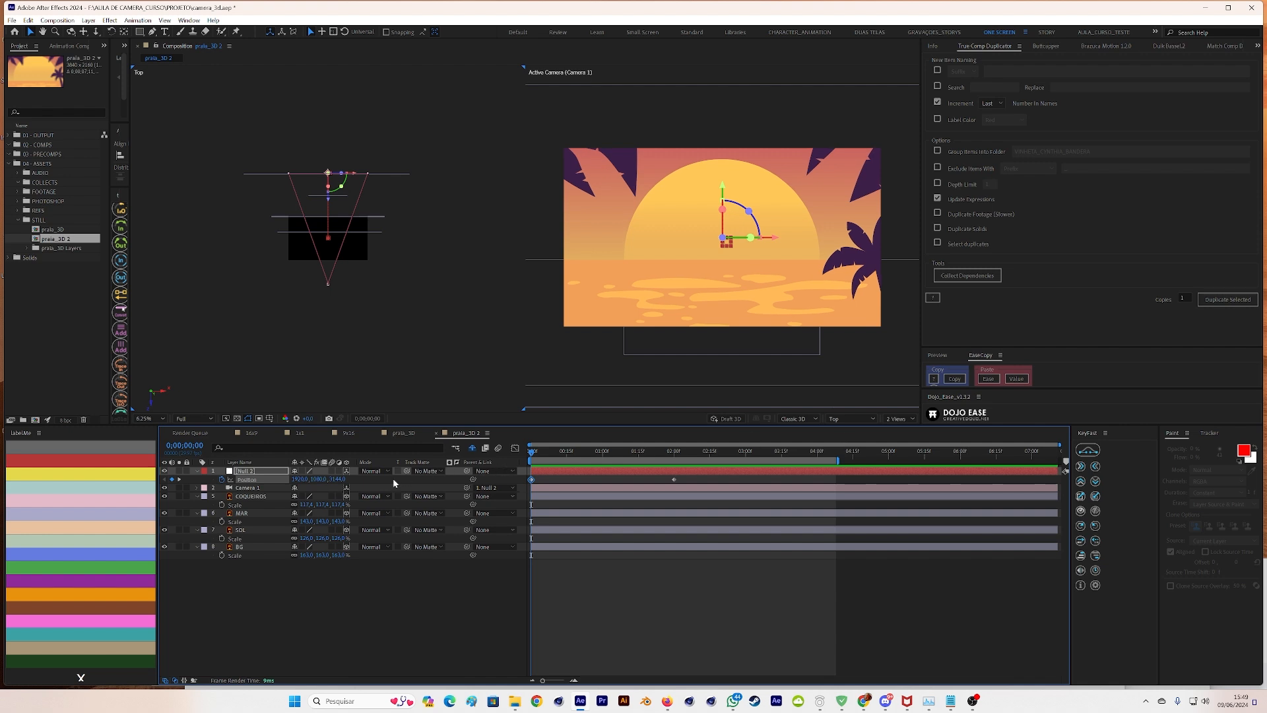
drag(335, 482, 448, 481)
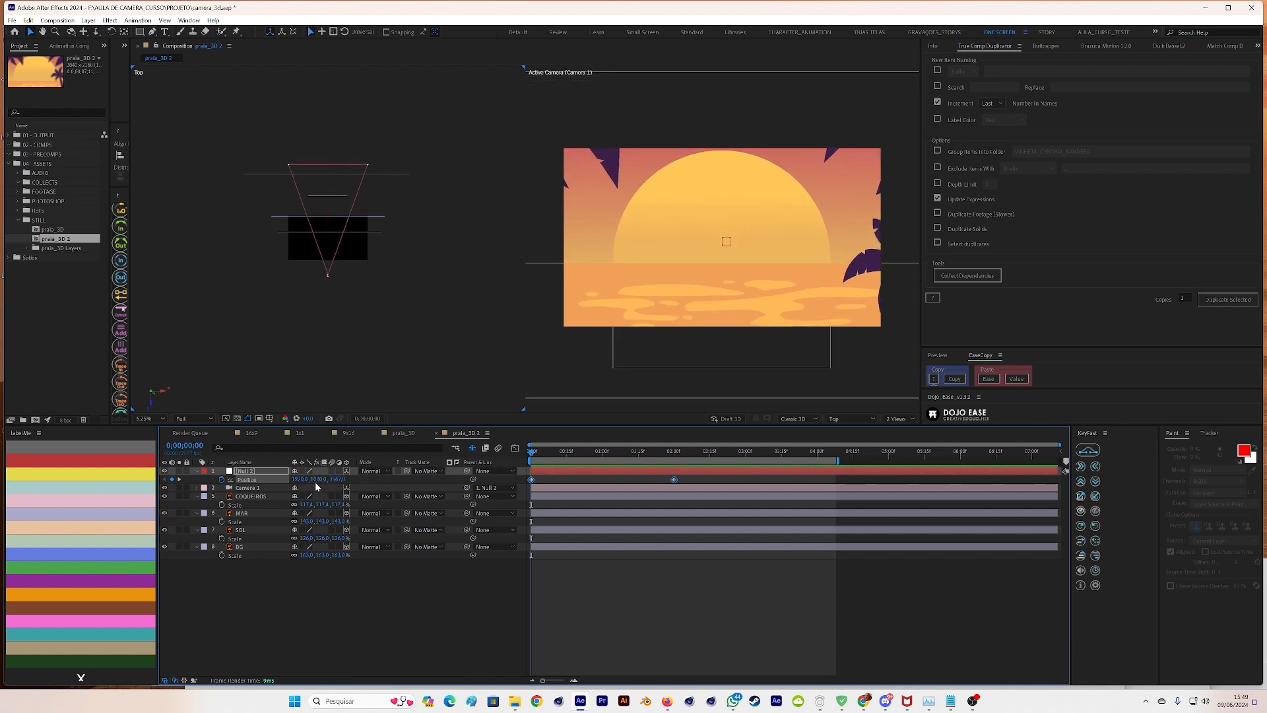
drag(315, 482, 241, 480)
drag(334, 479, 489, 468)
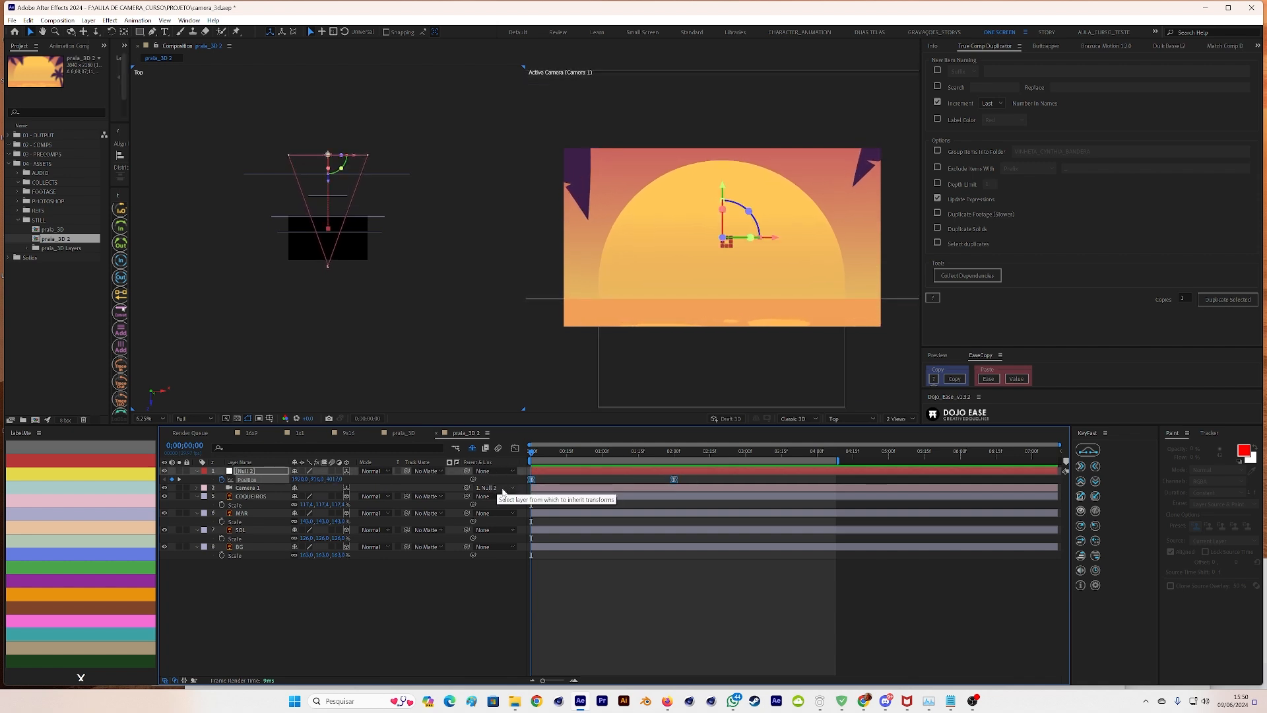
- Reshape the null's Position speed graph into a steep central peak with long eases, and preview the camera move
key(shift+F3)
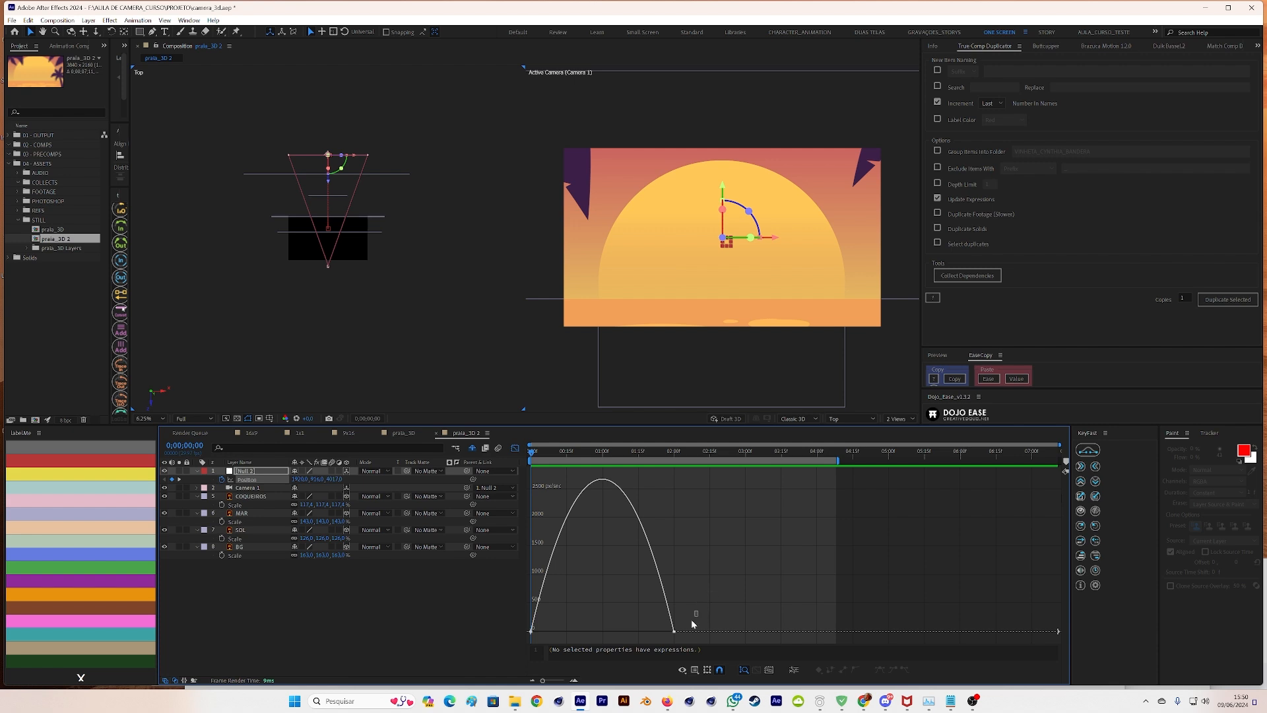
drag(691, 621, 587, 635)
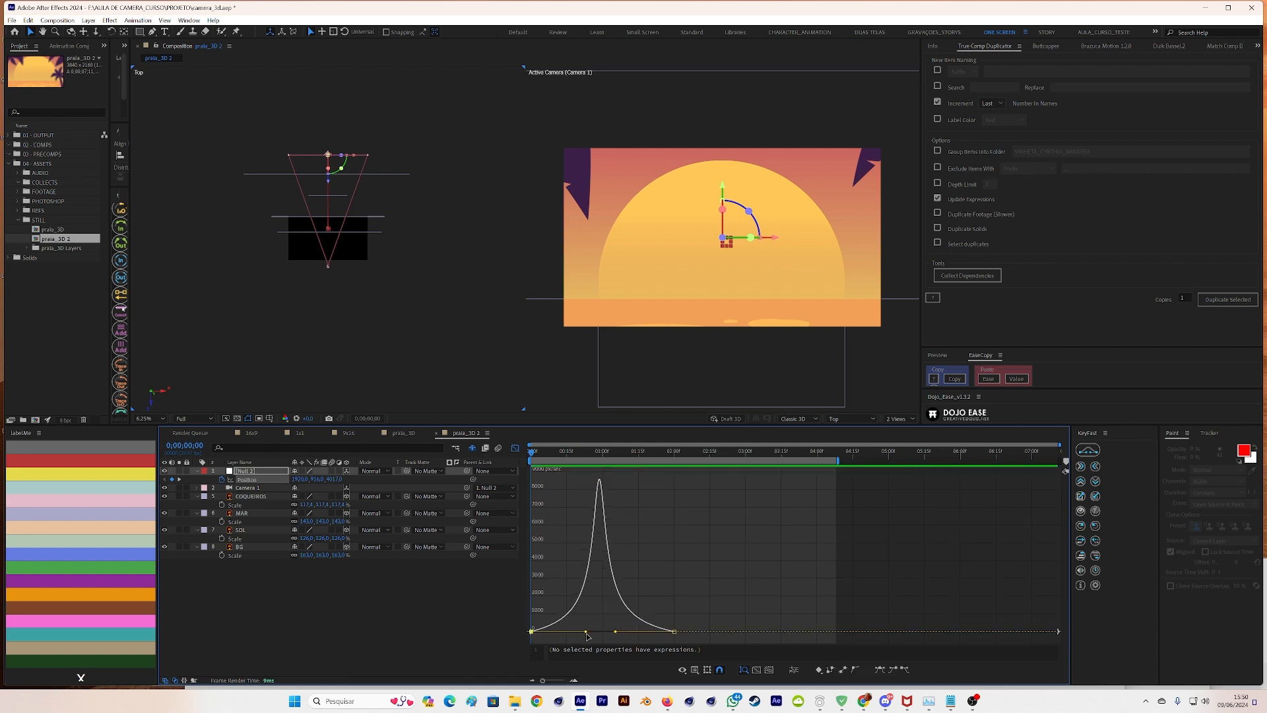
key(space)
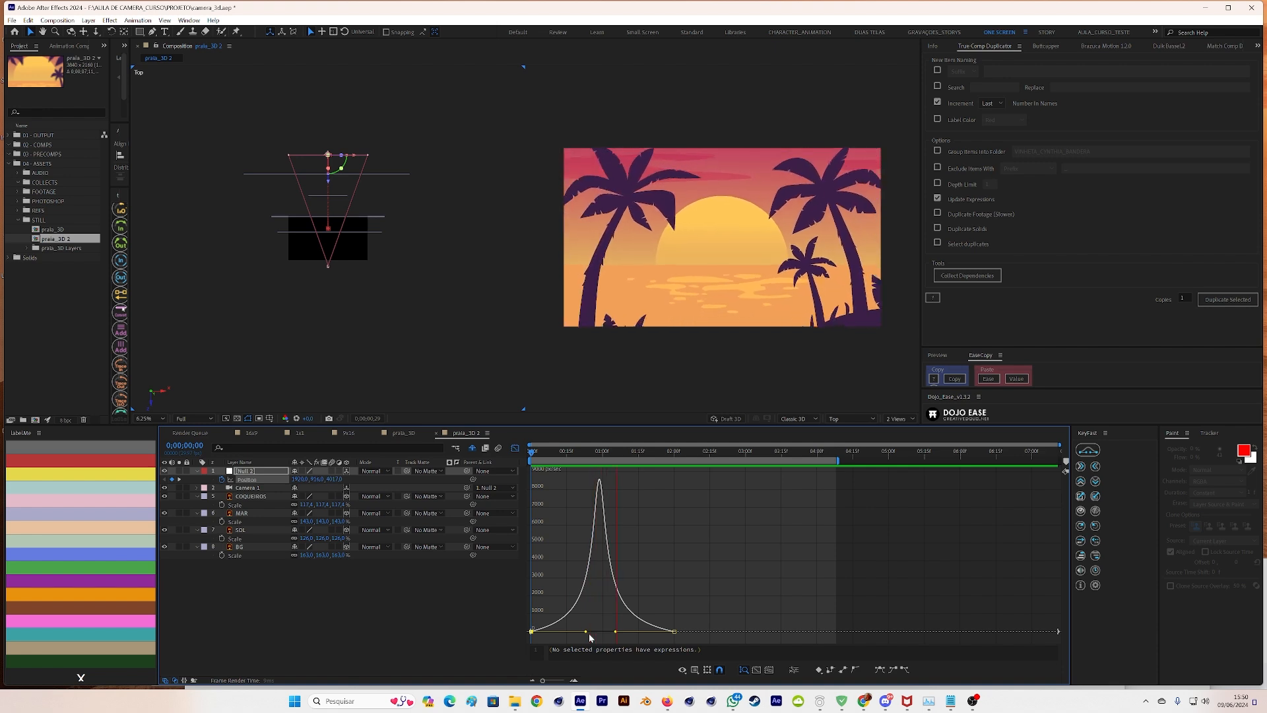
click(681, 565)
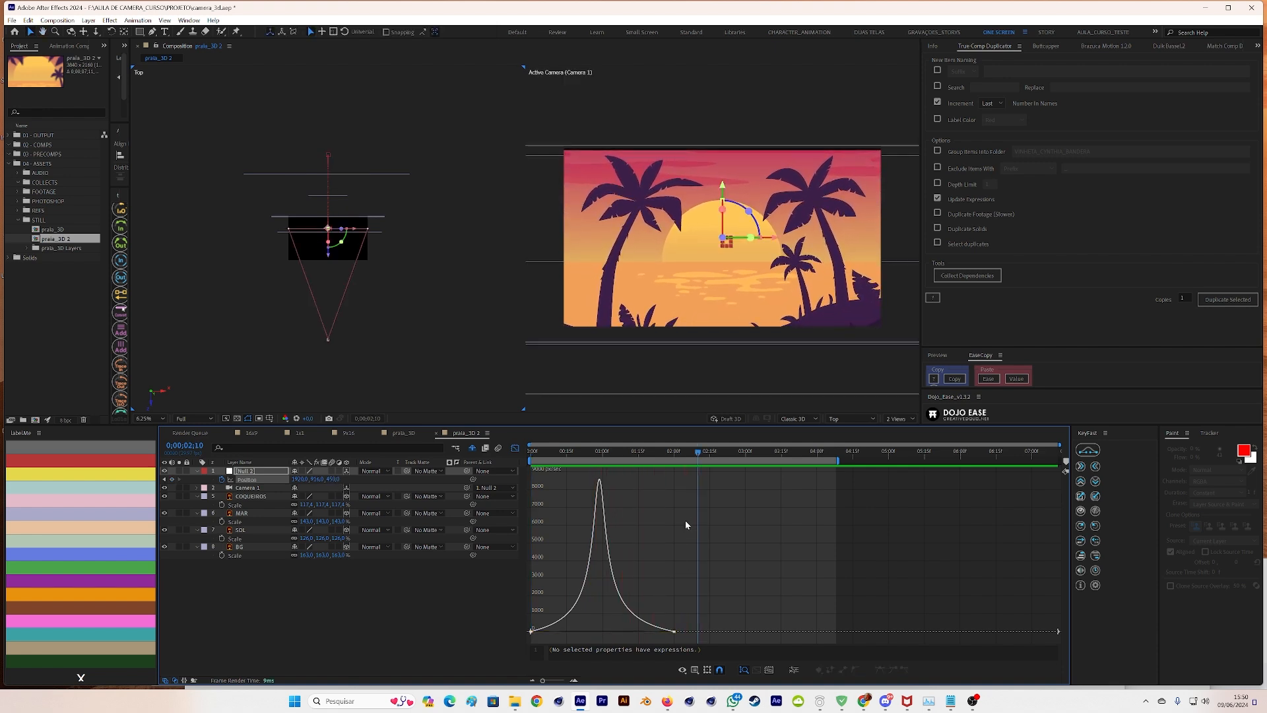
- At the 2-second Position keyframe, set the null's Y to about 1176 and pull it back along Z to reframe the beach
key(j)
click(515, 448)
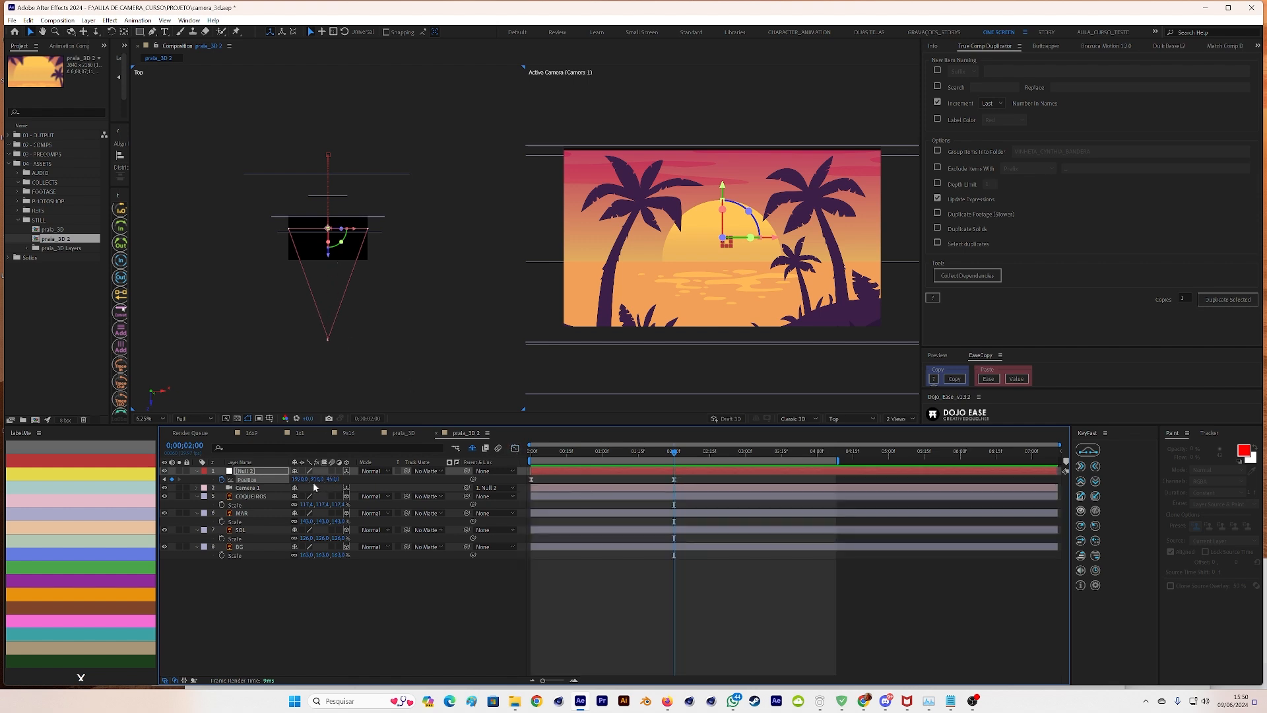
drag(318, 479, 449, 480)
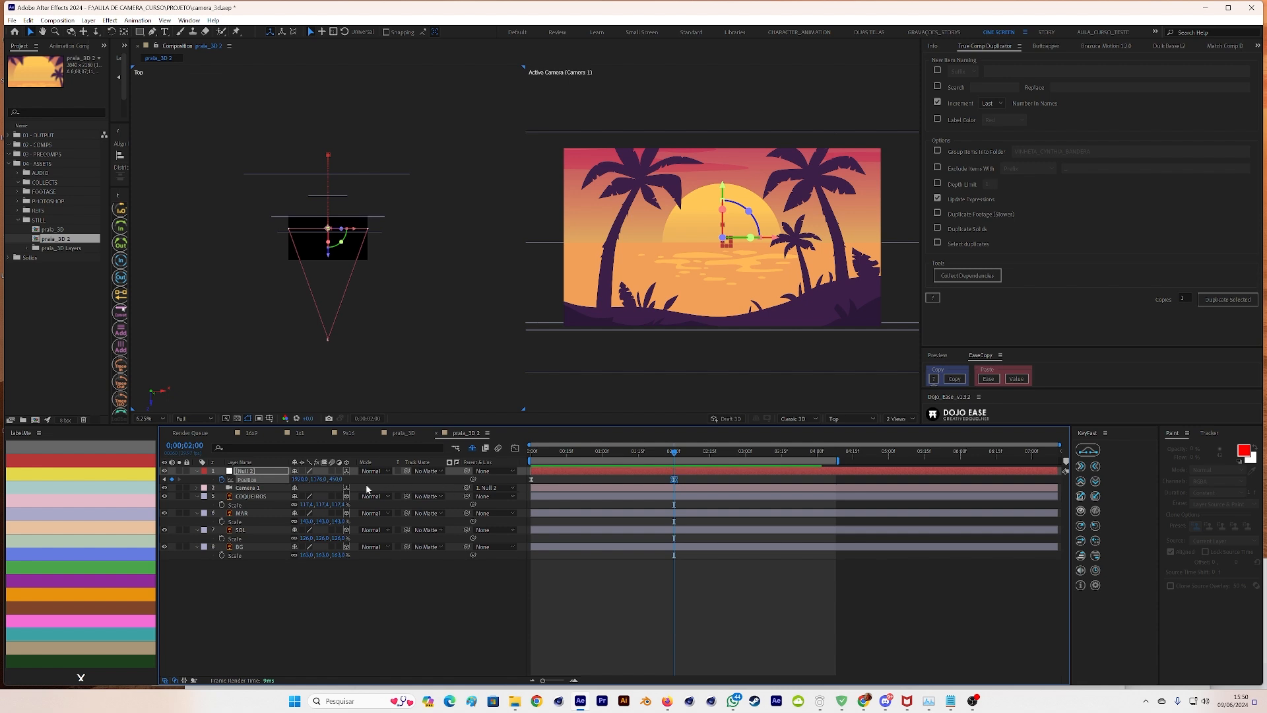
drag(334, 479, 201, 496)
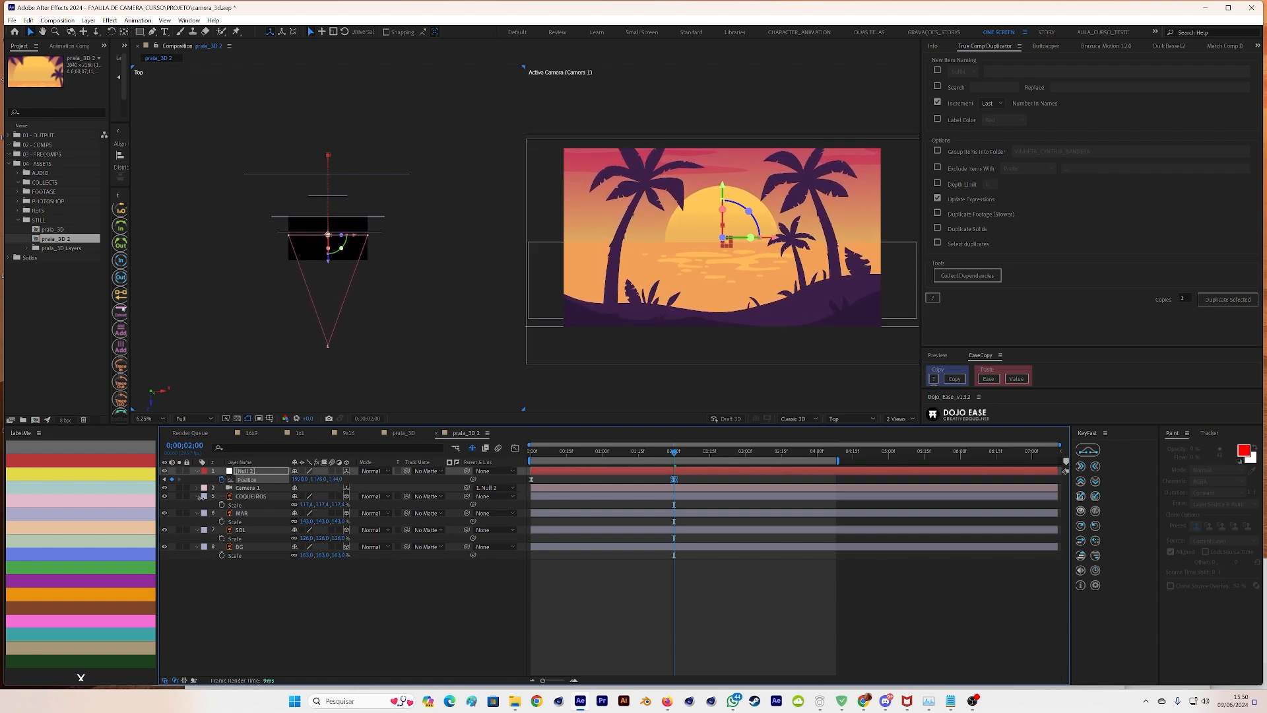
- Play back the revised camera animation and scrub through the middle of the move
click(610, 479)
key(space)
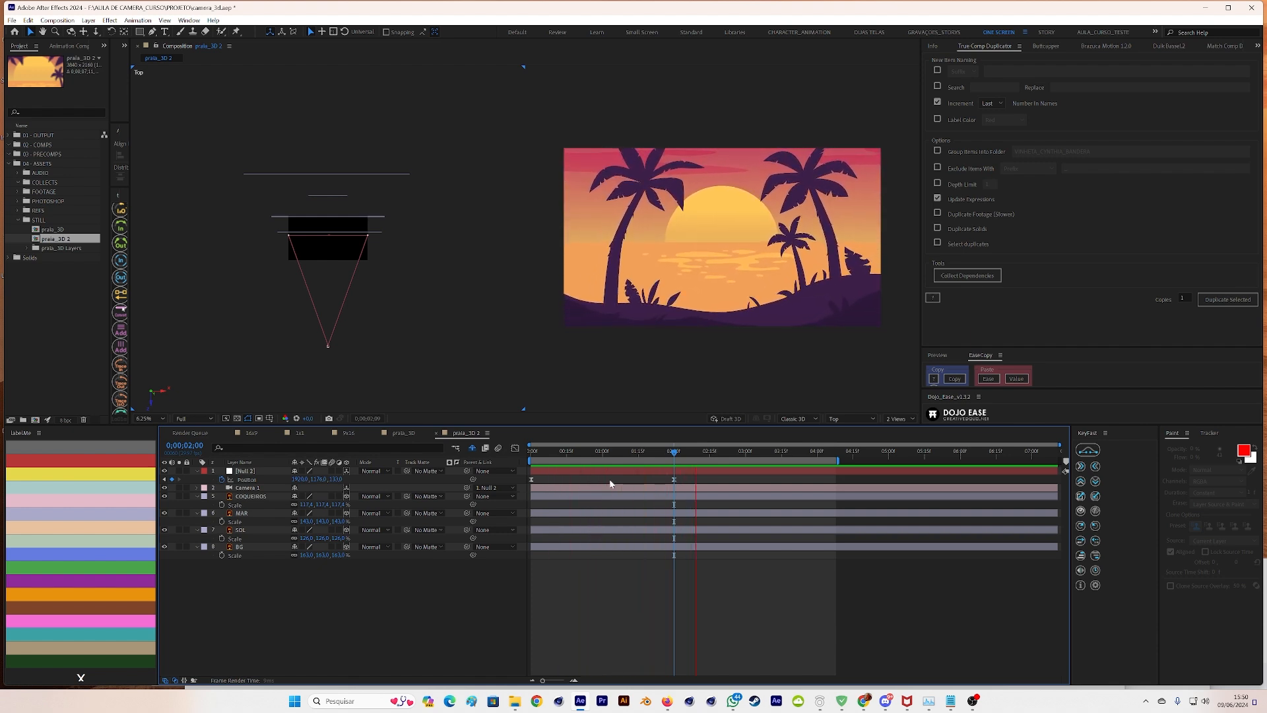
key(space)
key(space)
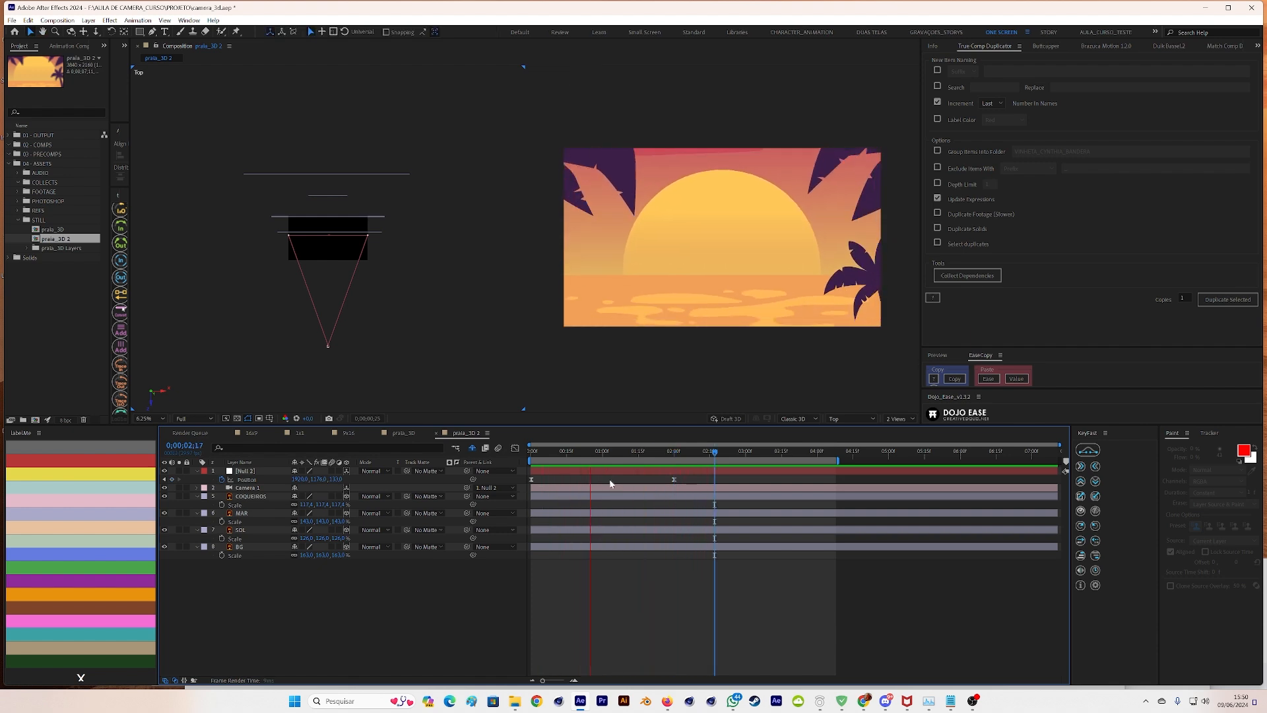
key(space)
drag(614, 455, 595, 456)
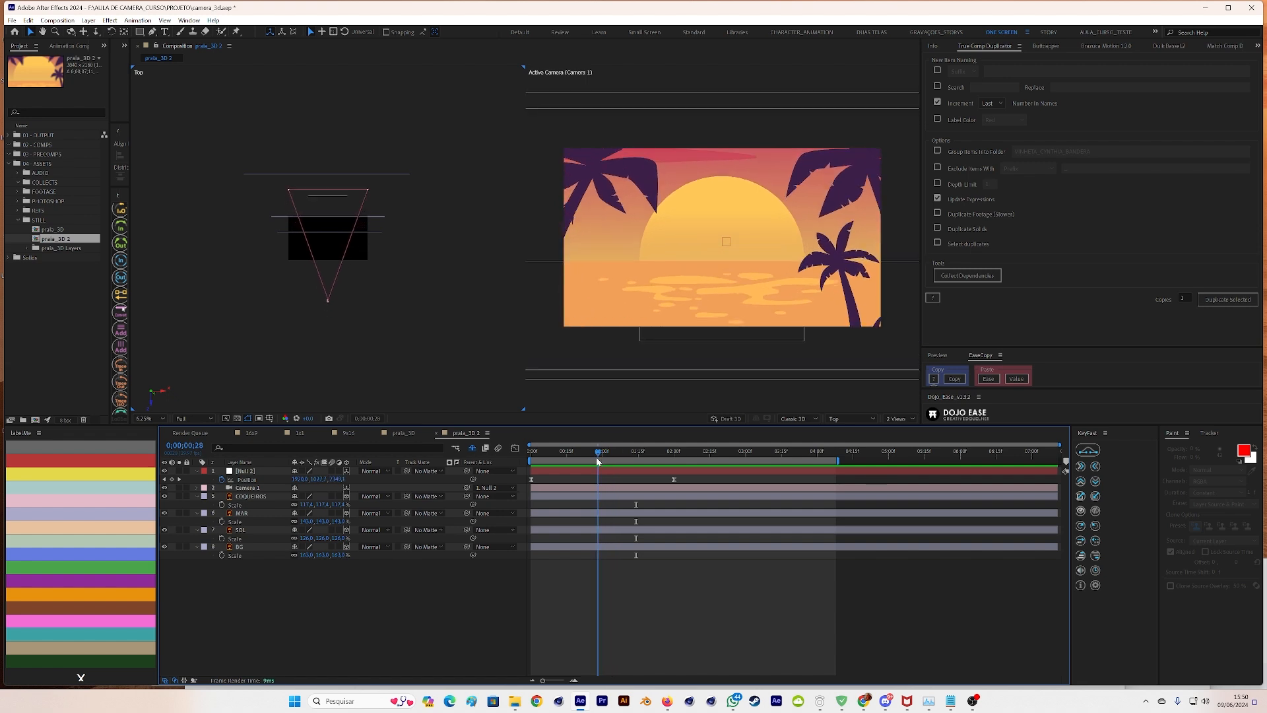
- Reveal the null's rotation properties alongside its Position
click(596, 469)
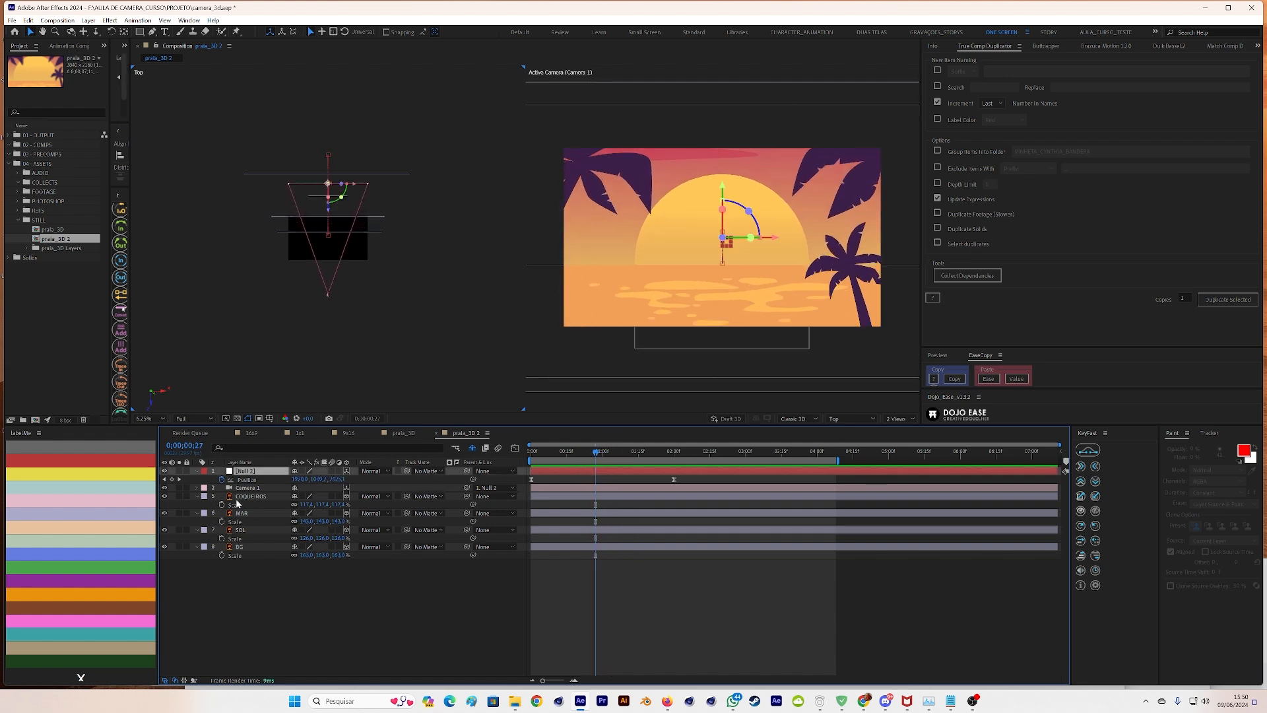
key(shift+r)
- Try out X Rotation changes on the null and undo them
drag(309, 496, 310, 496)
drag(313, 496, 306, 503)
key(ctrl+z)
key(ctrl+z)
- At 0 seconds, keyframe the null's Y Rotation and turn it to a slight negative angle
key(Home)
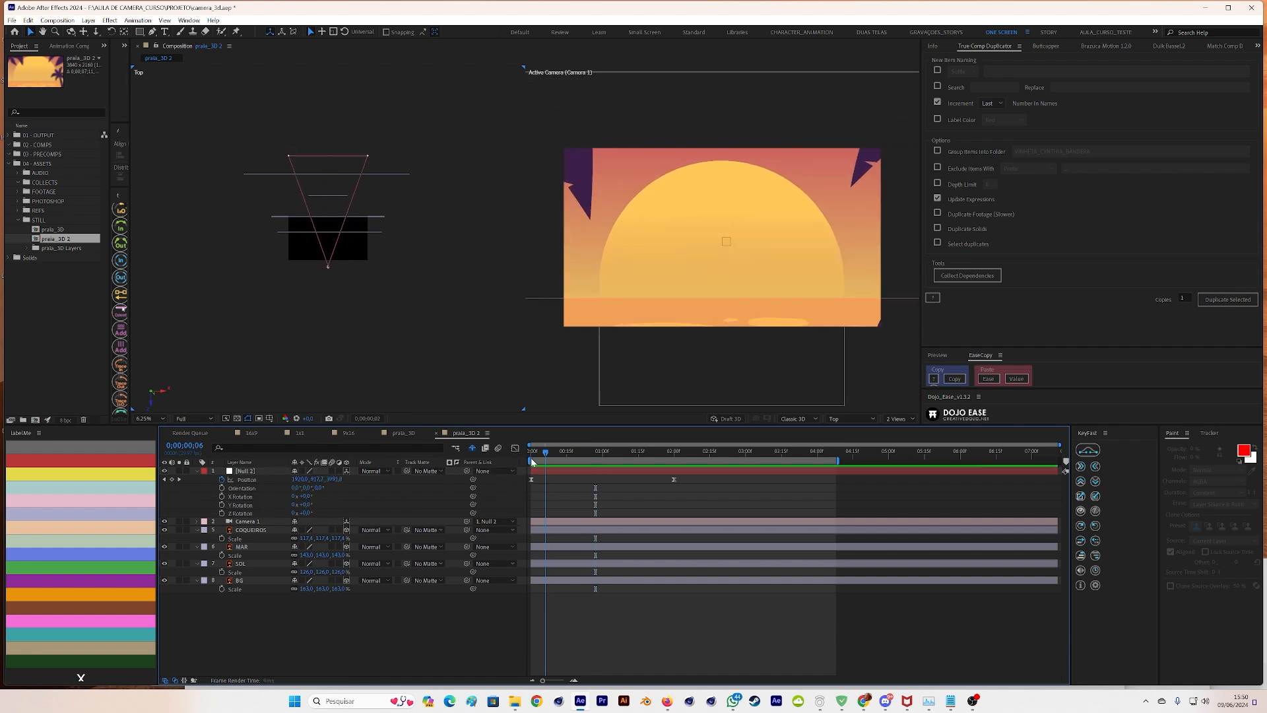
click(225, 505)
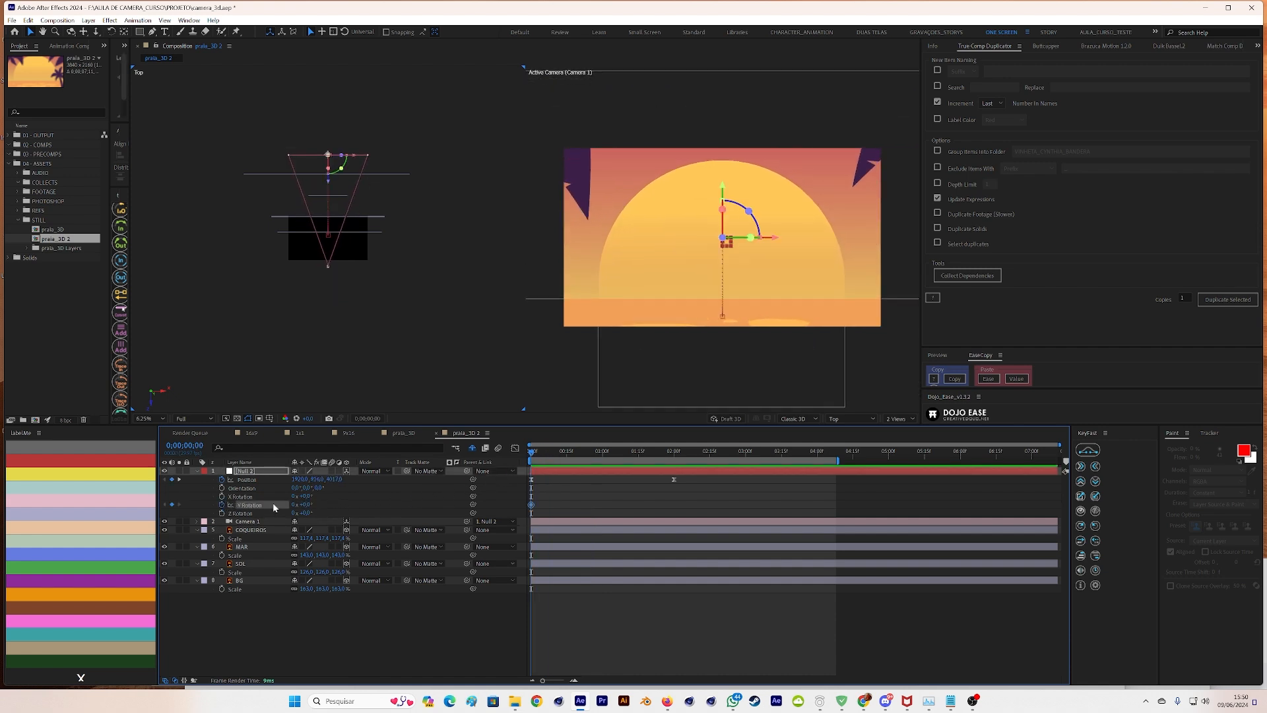
drag(306, 504, 294, 501)
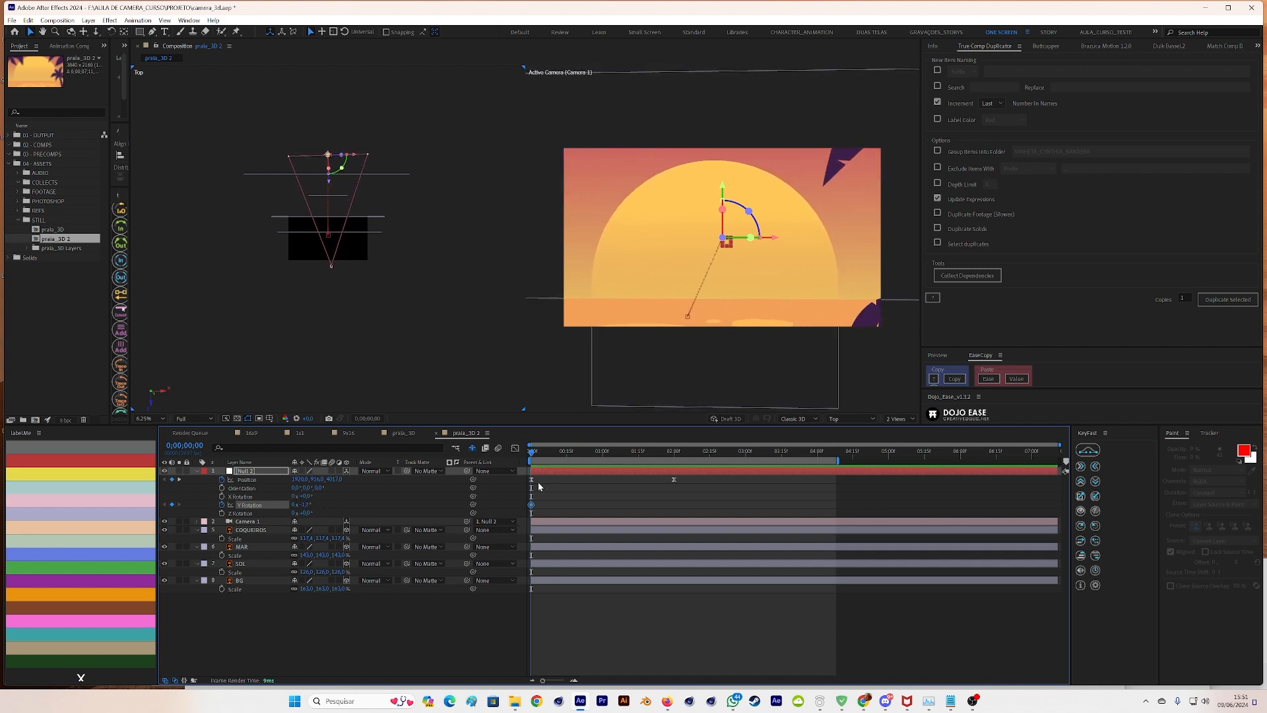
- At 2 seconds, set the null's Y Rotation to 0° to end the turn
click(673, 457)
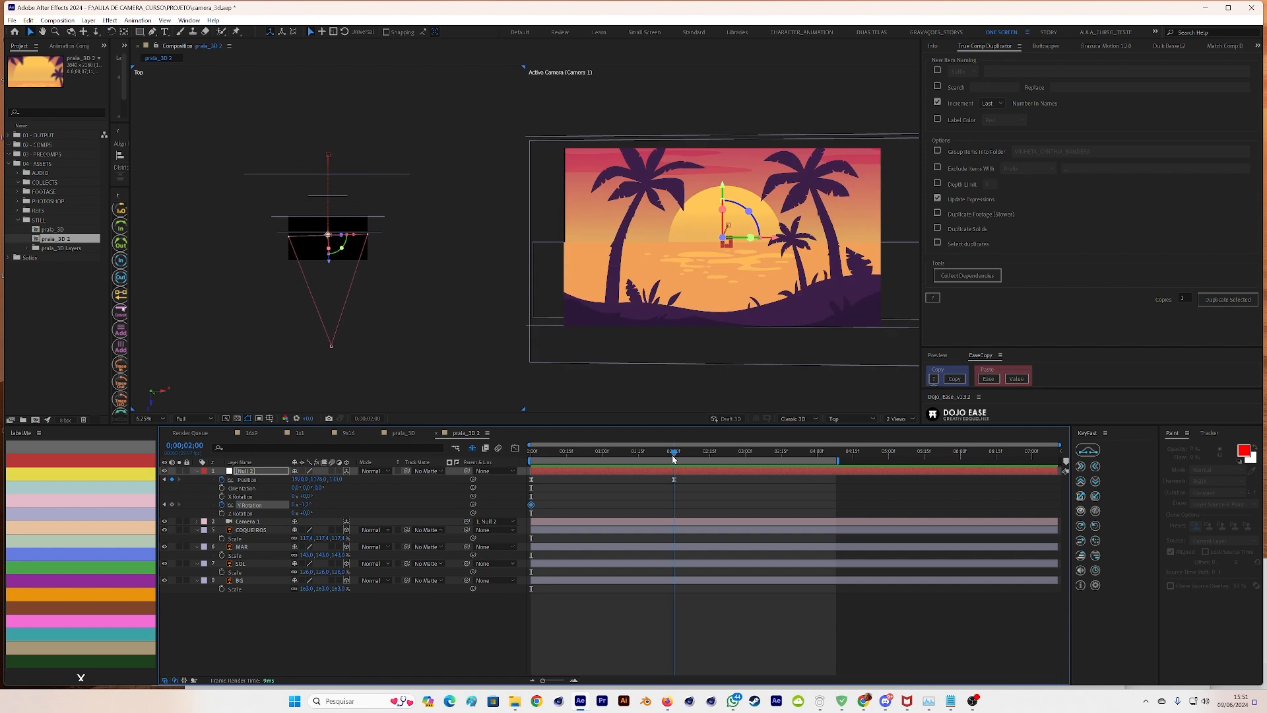
click(306, 504)
text(0)
key(Return)
- Ease the null's Y Rotation keyframes with a speed curve that peaks in the first half of the move, and preview it
drag(707, 498, 510, 516)
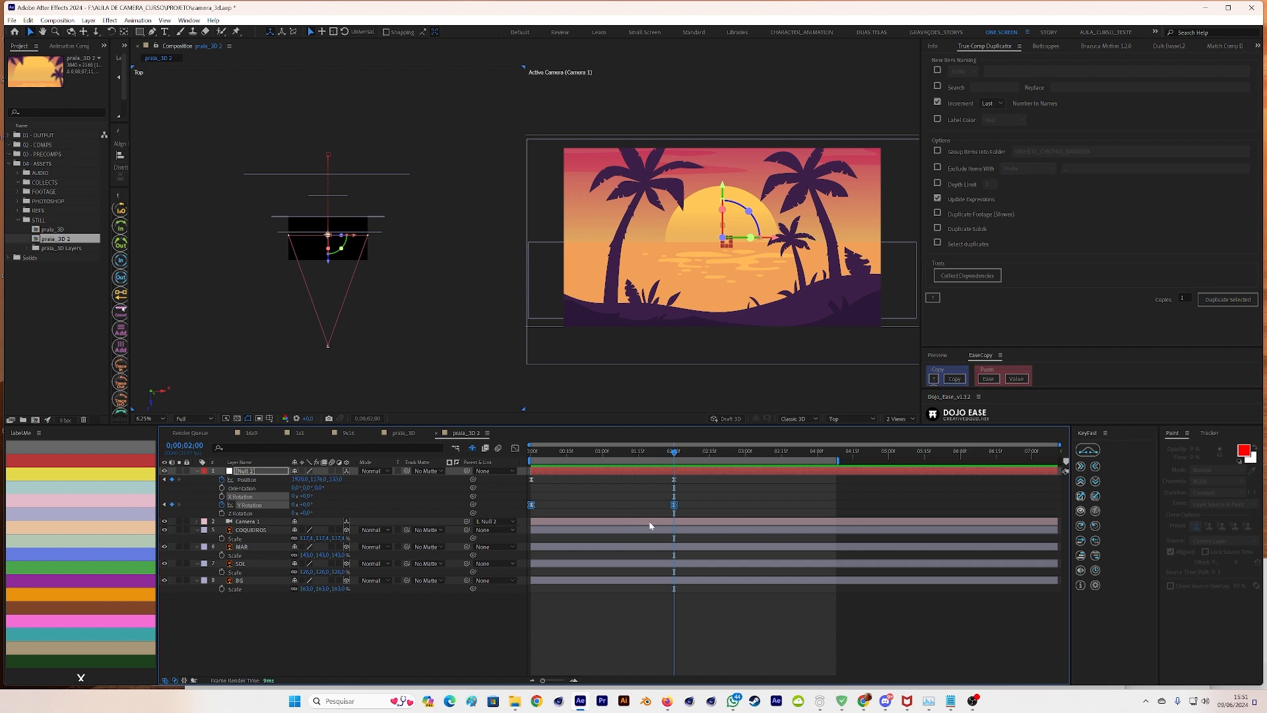
key(shift+F3)
drag(648, 639, 575, 633)
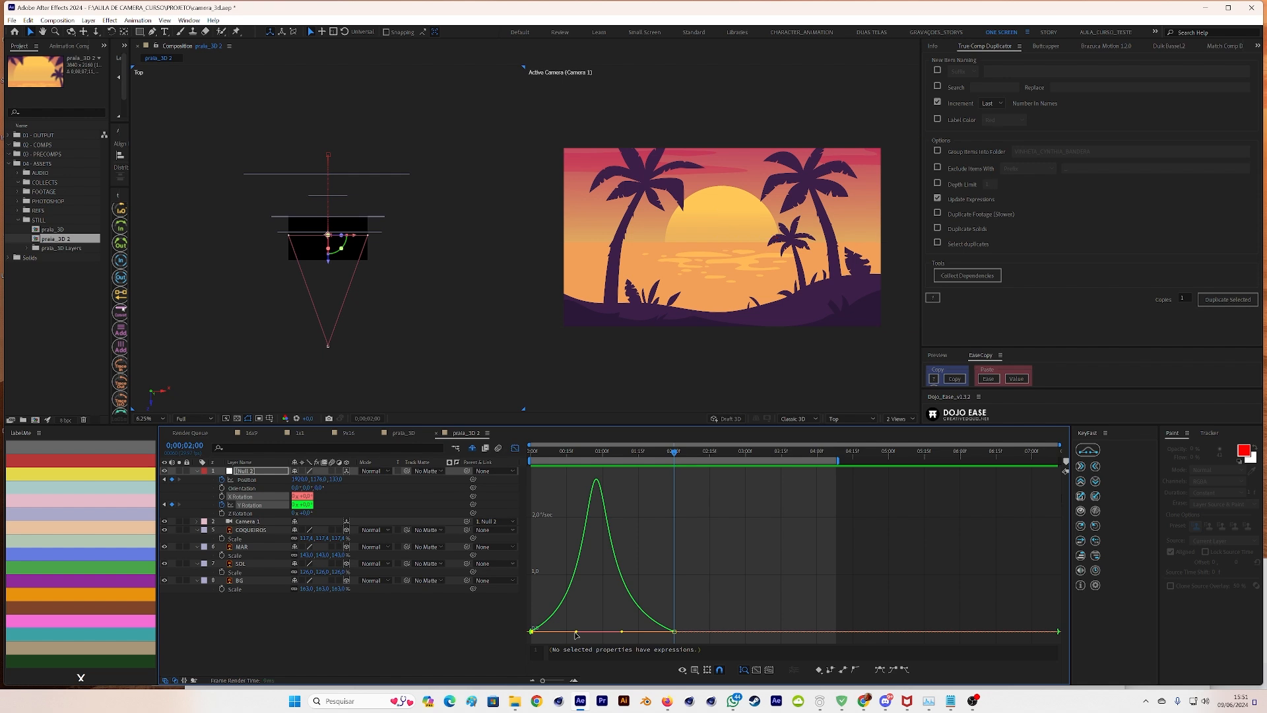
key(Page_Up)
key(Page_Up)
key(Page_Up)
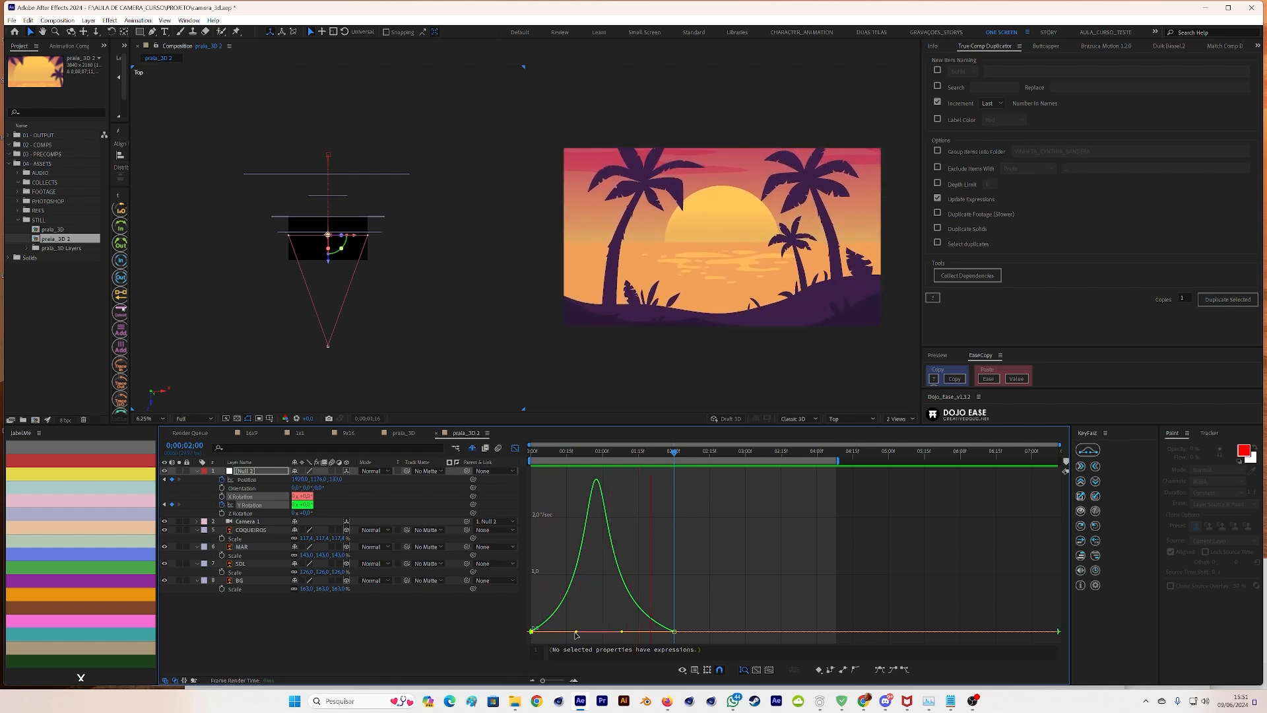
key(space)
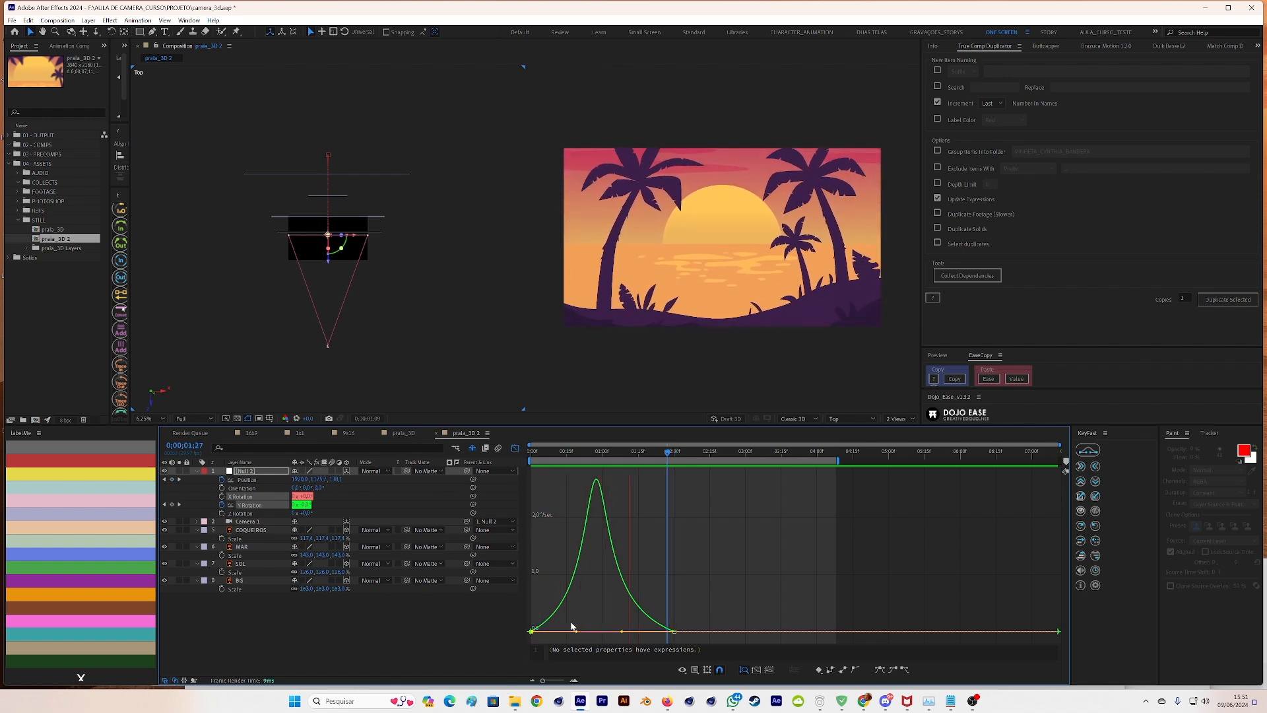
click(515, 448)
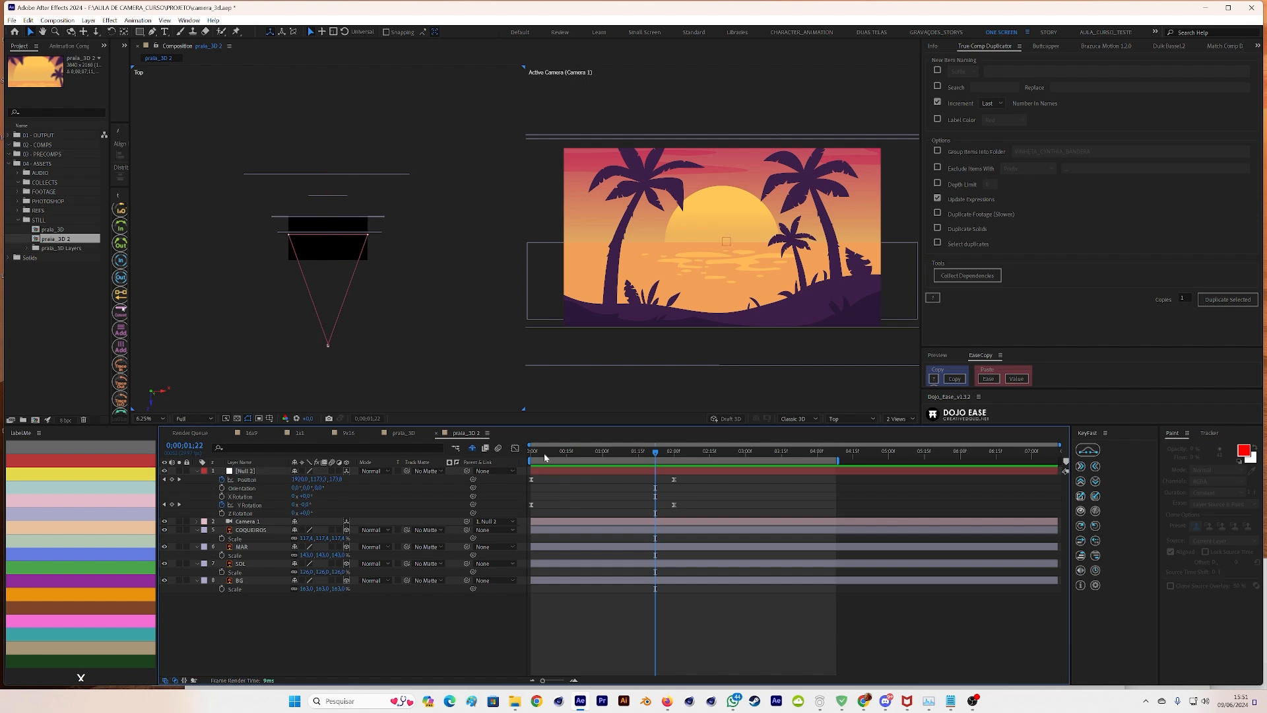
- At 0 seconds, turn the null's Y Rotation to a stronger negative angle
key(Home)
drag(305, 505, 301, 505)
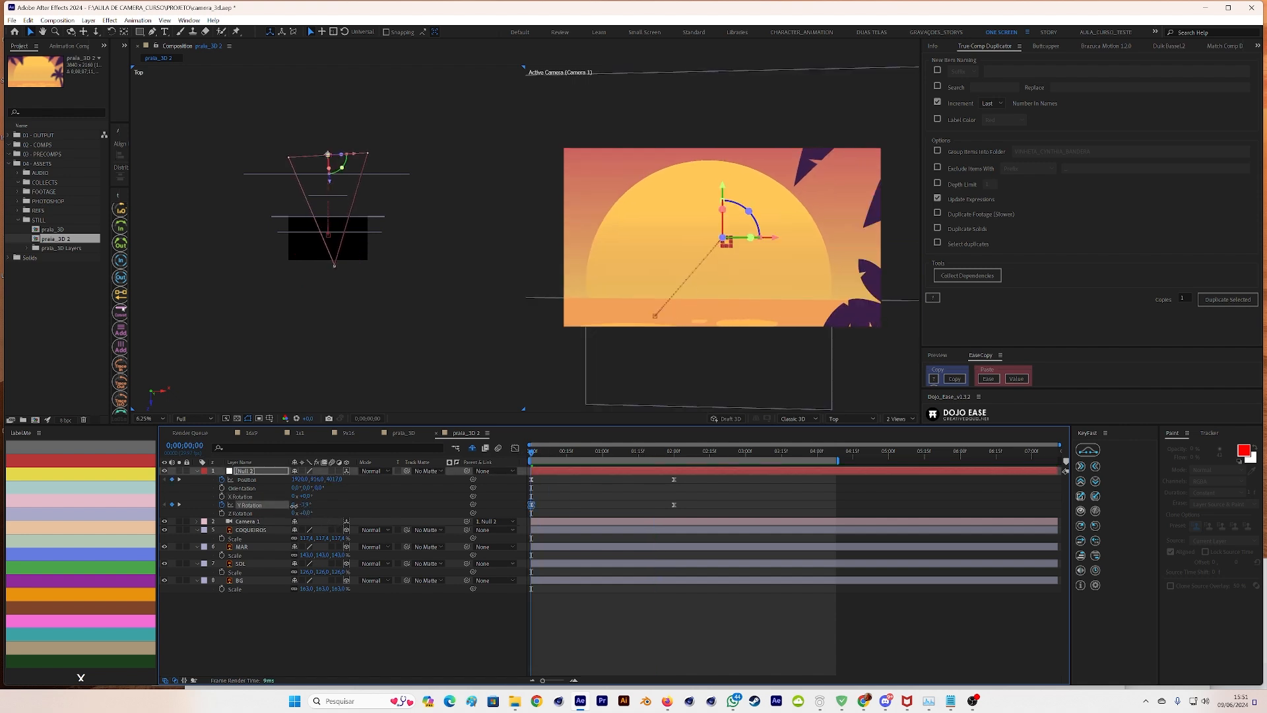
click(580, 488)
- Play back the camera animation and end the work area at 0;00;03;24
key(space)
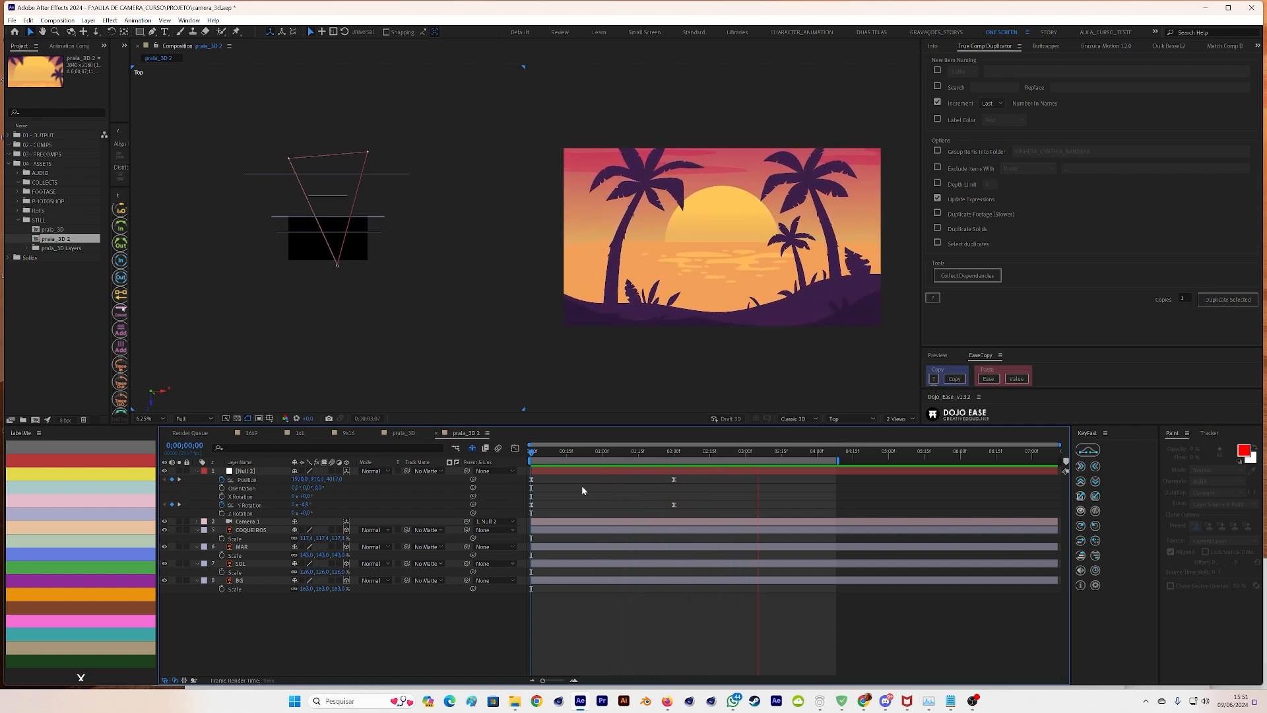
key(space)
key(space)
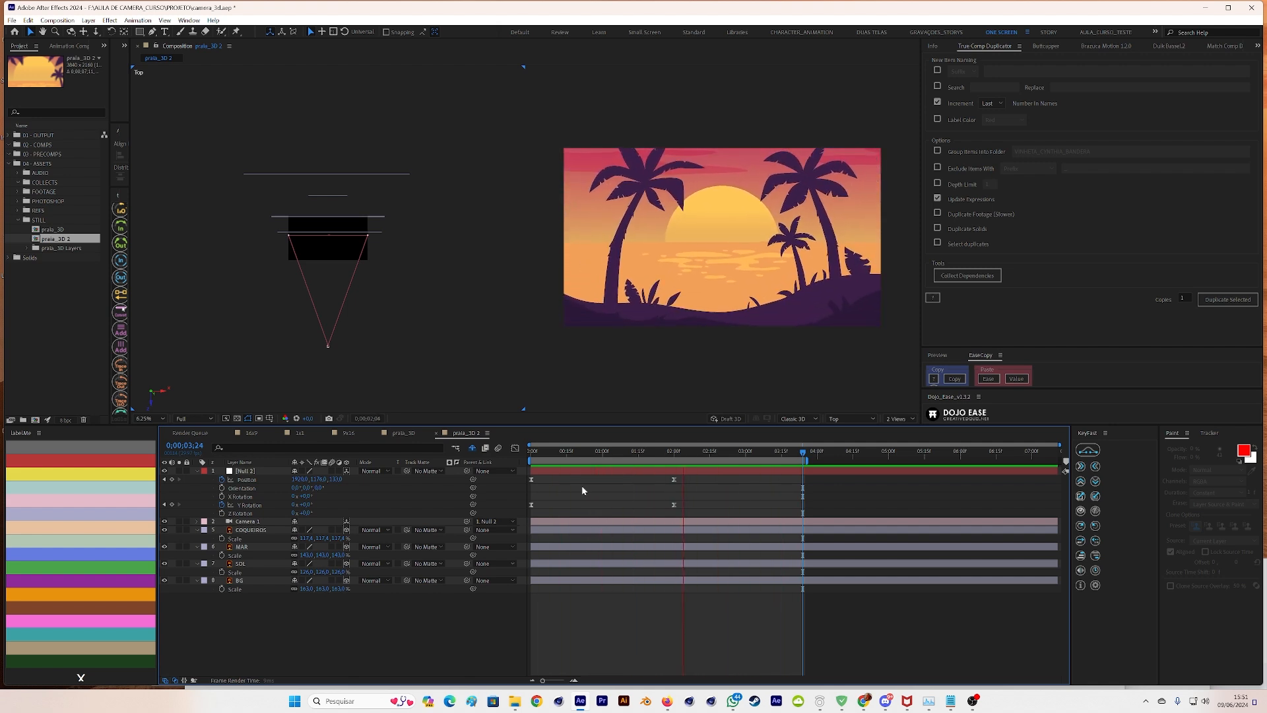
key(space)
- Play the praia_3D composition and compare its scale-based move with the camera move in praia_3D 2
click(404, 433)
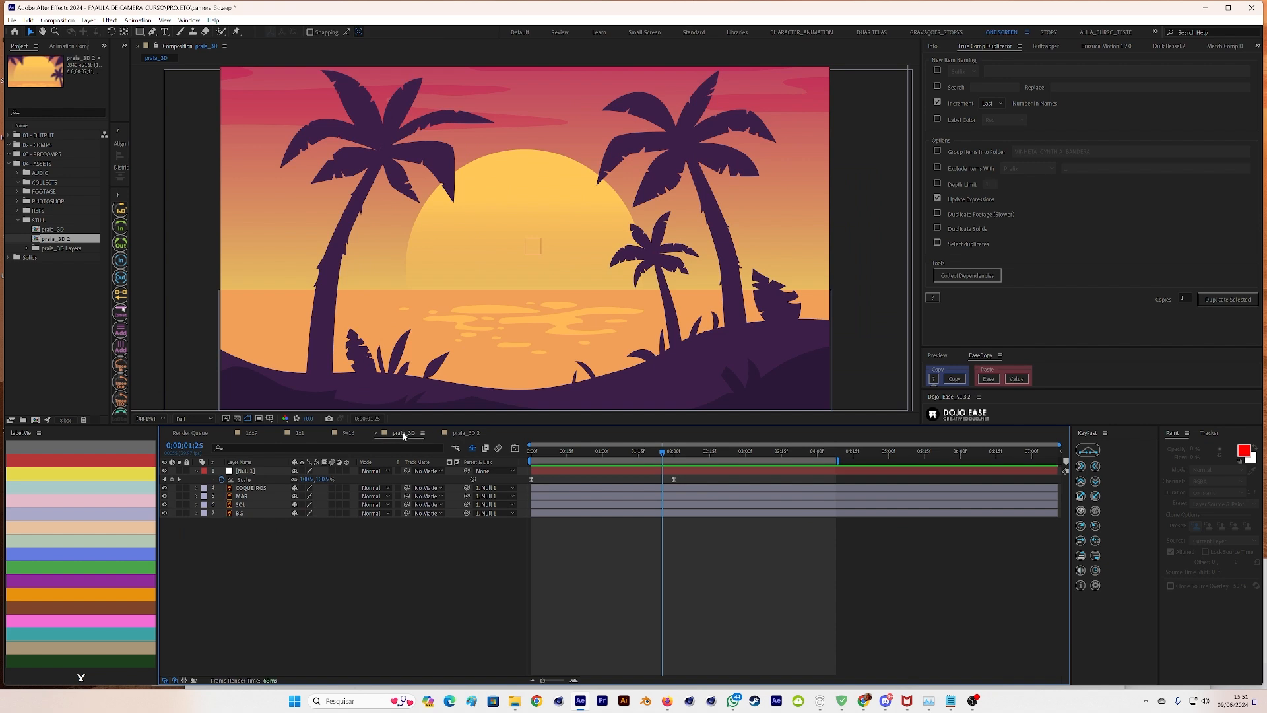
key(space)
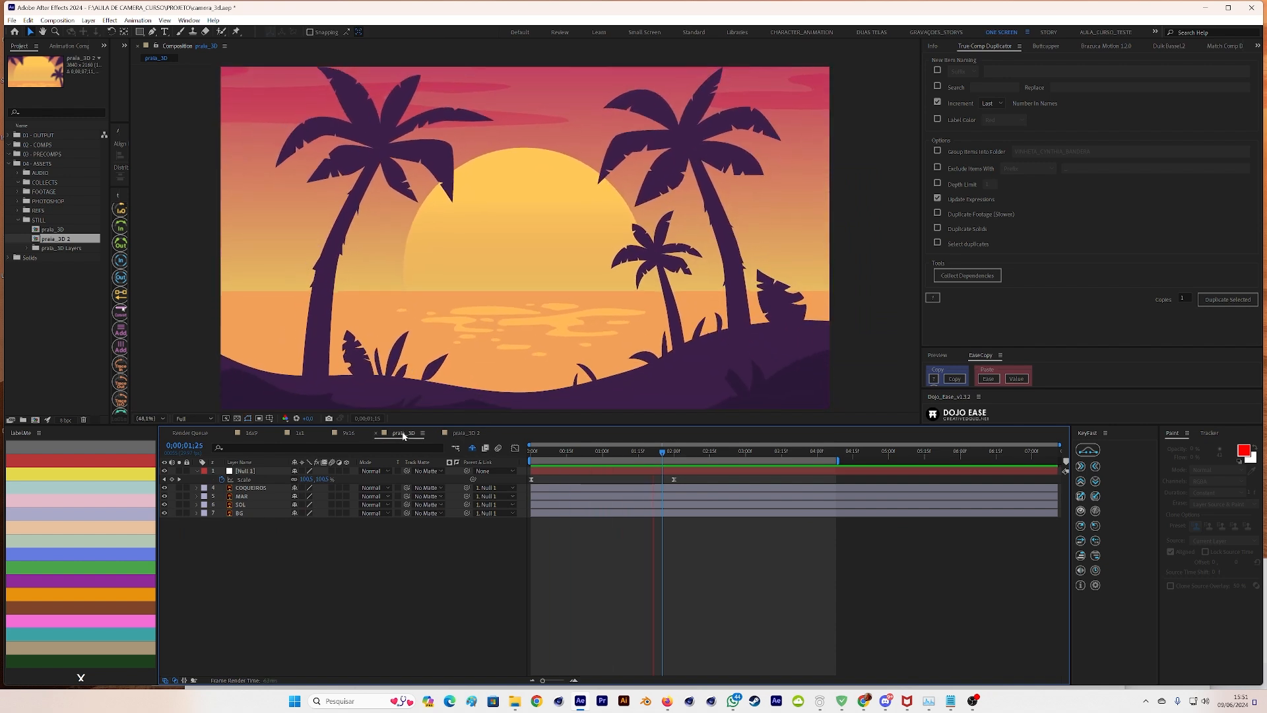
key(space)
click(465, 433)
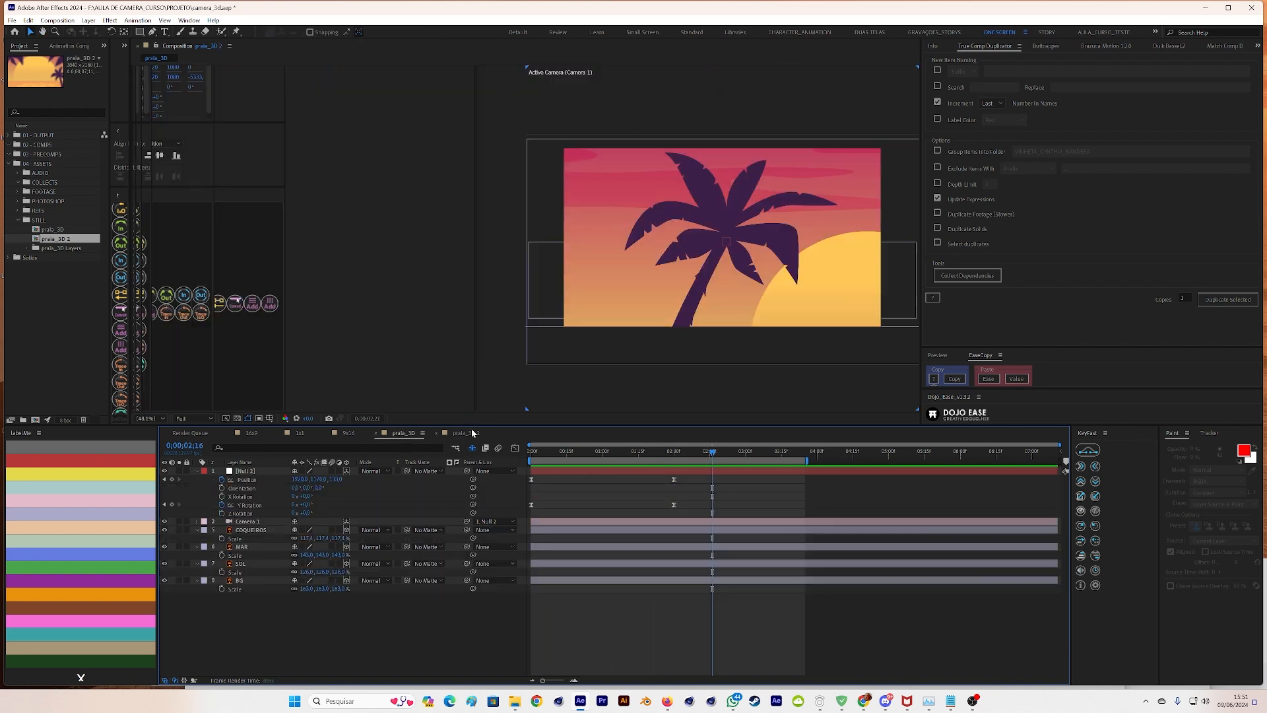
key(space)
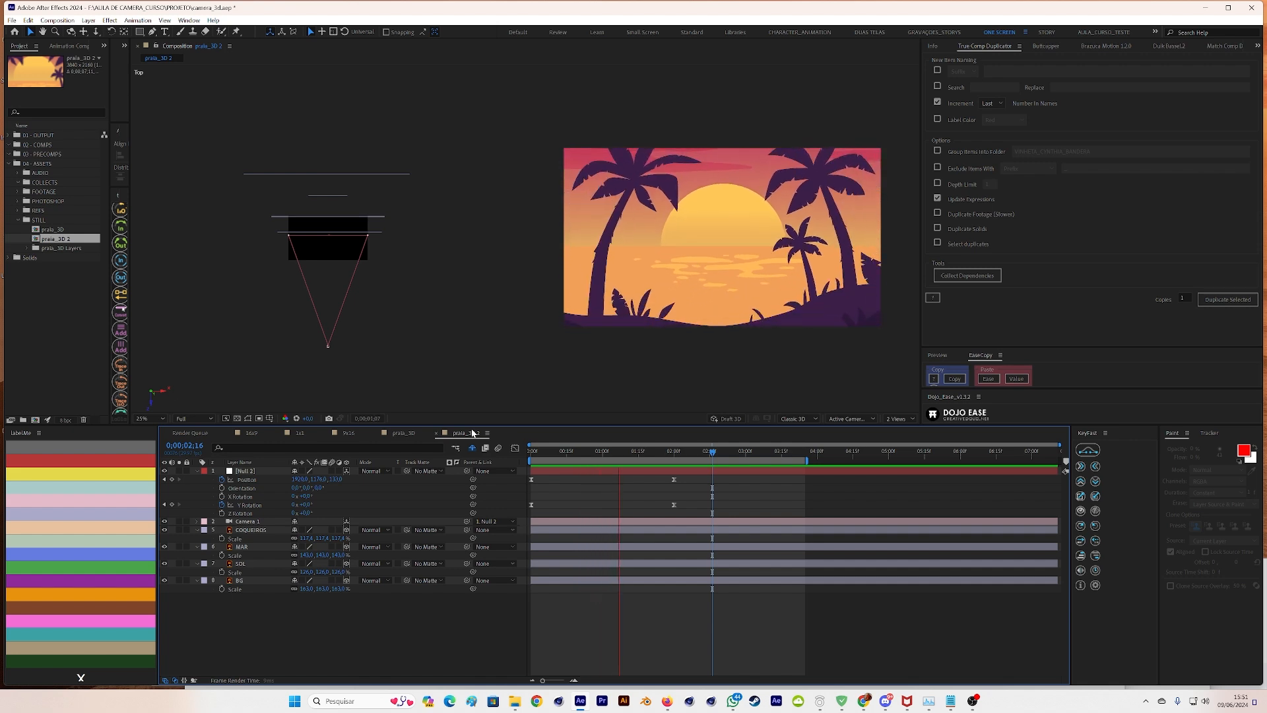
key(space)
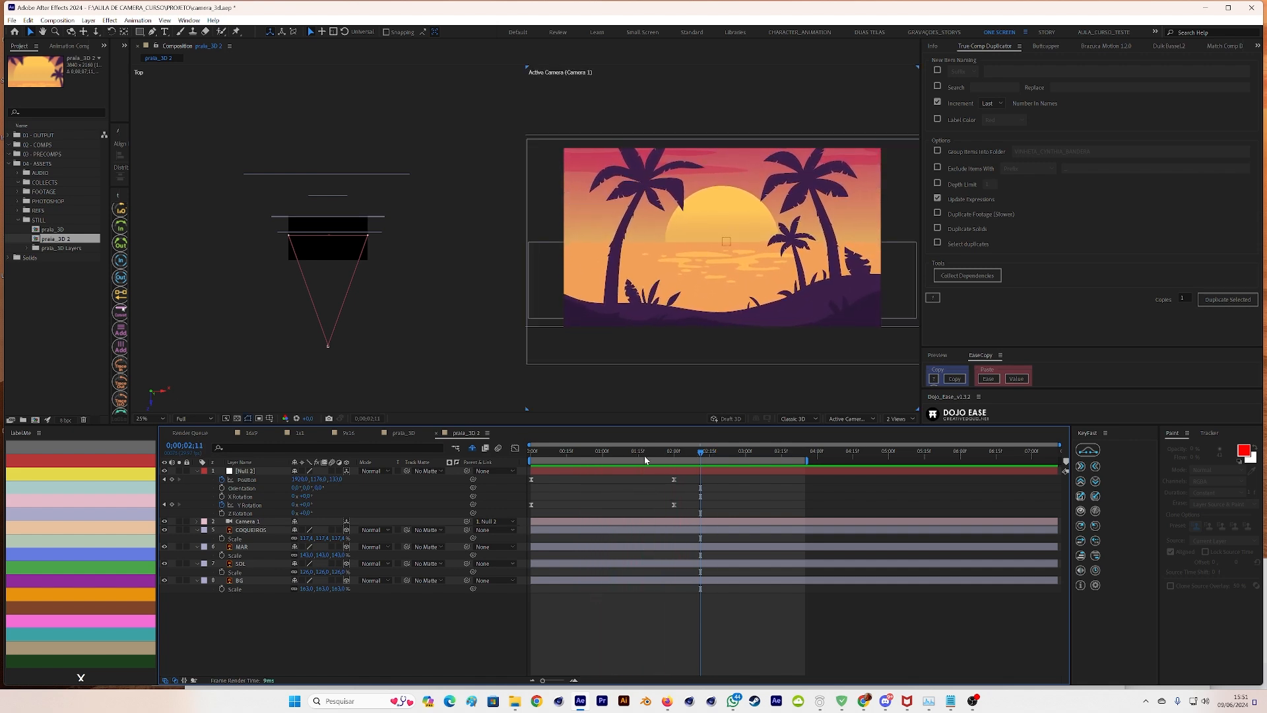
- At 2 seconds in praia_3D 2, select all layers and collapse their open properties
drag(627, 455, 674, 470)
key(ctrl+a)
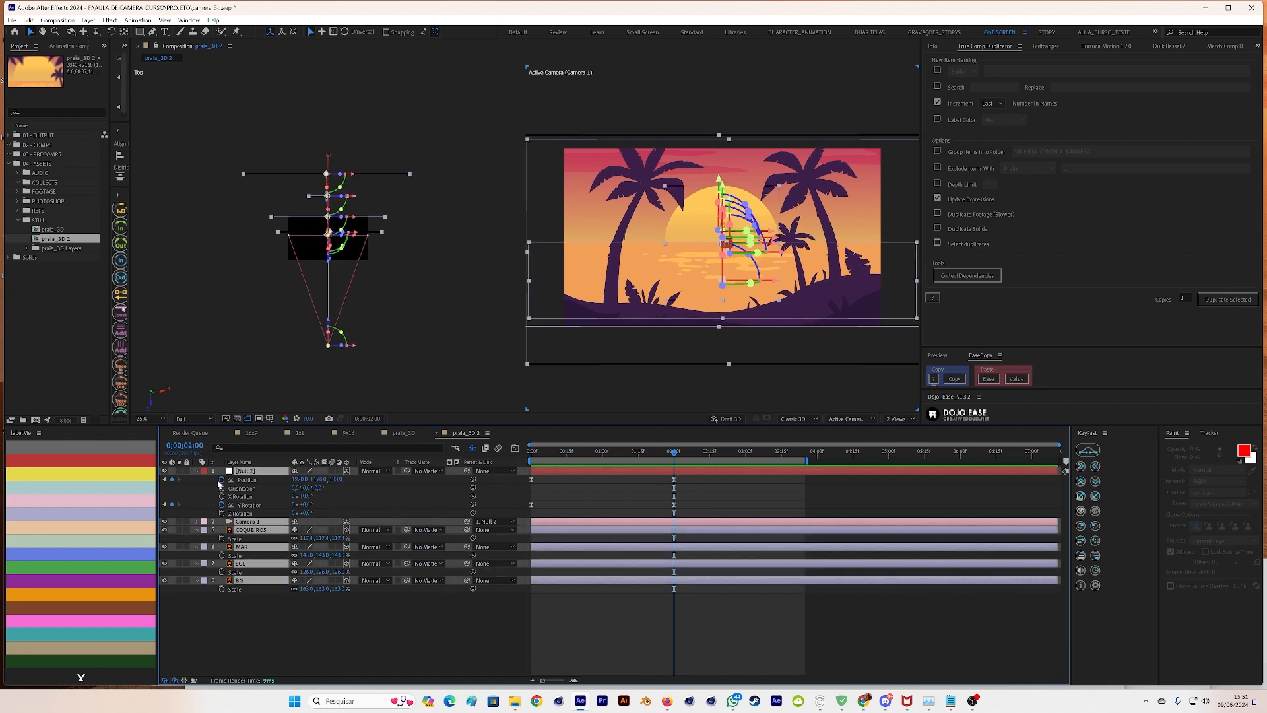
click(196, 471)
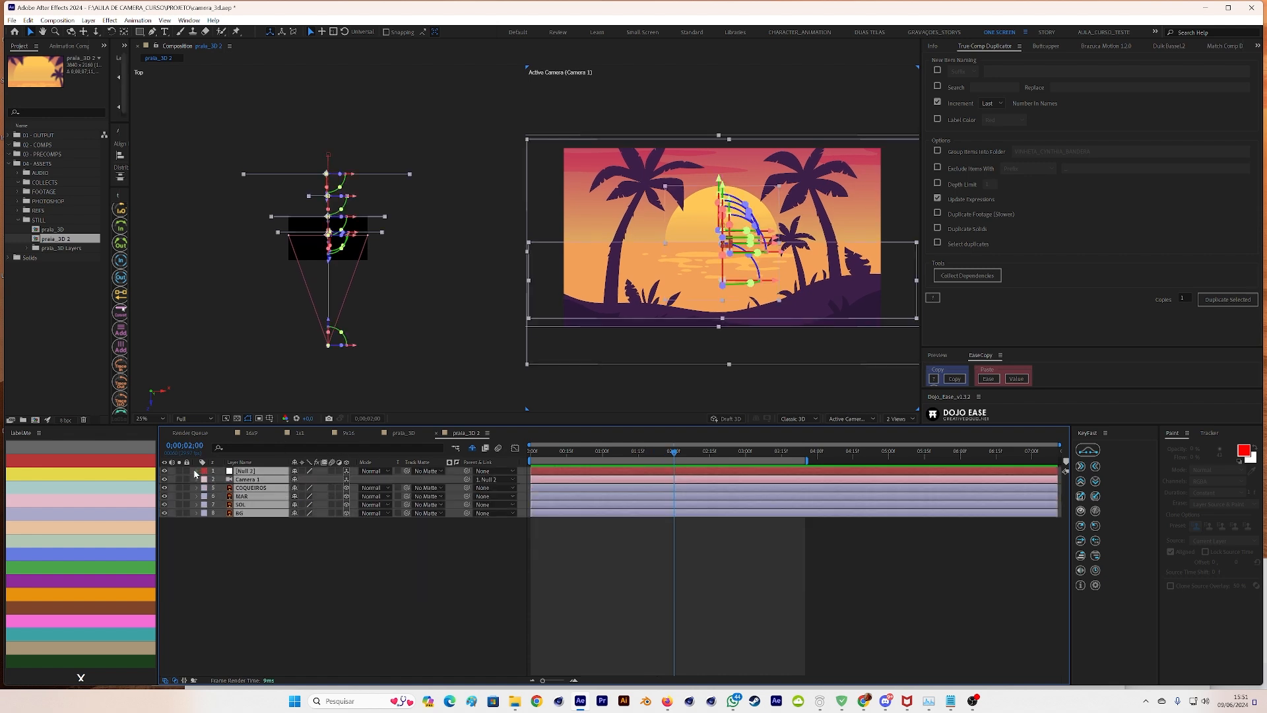